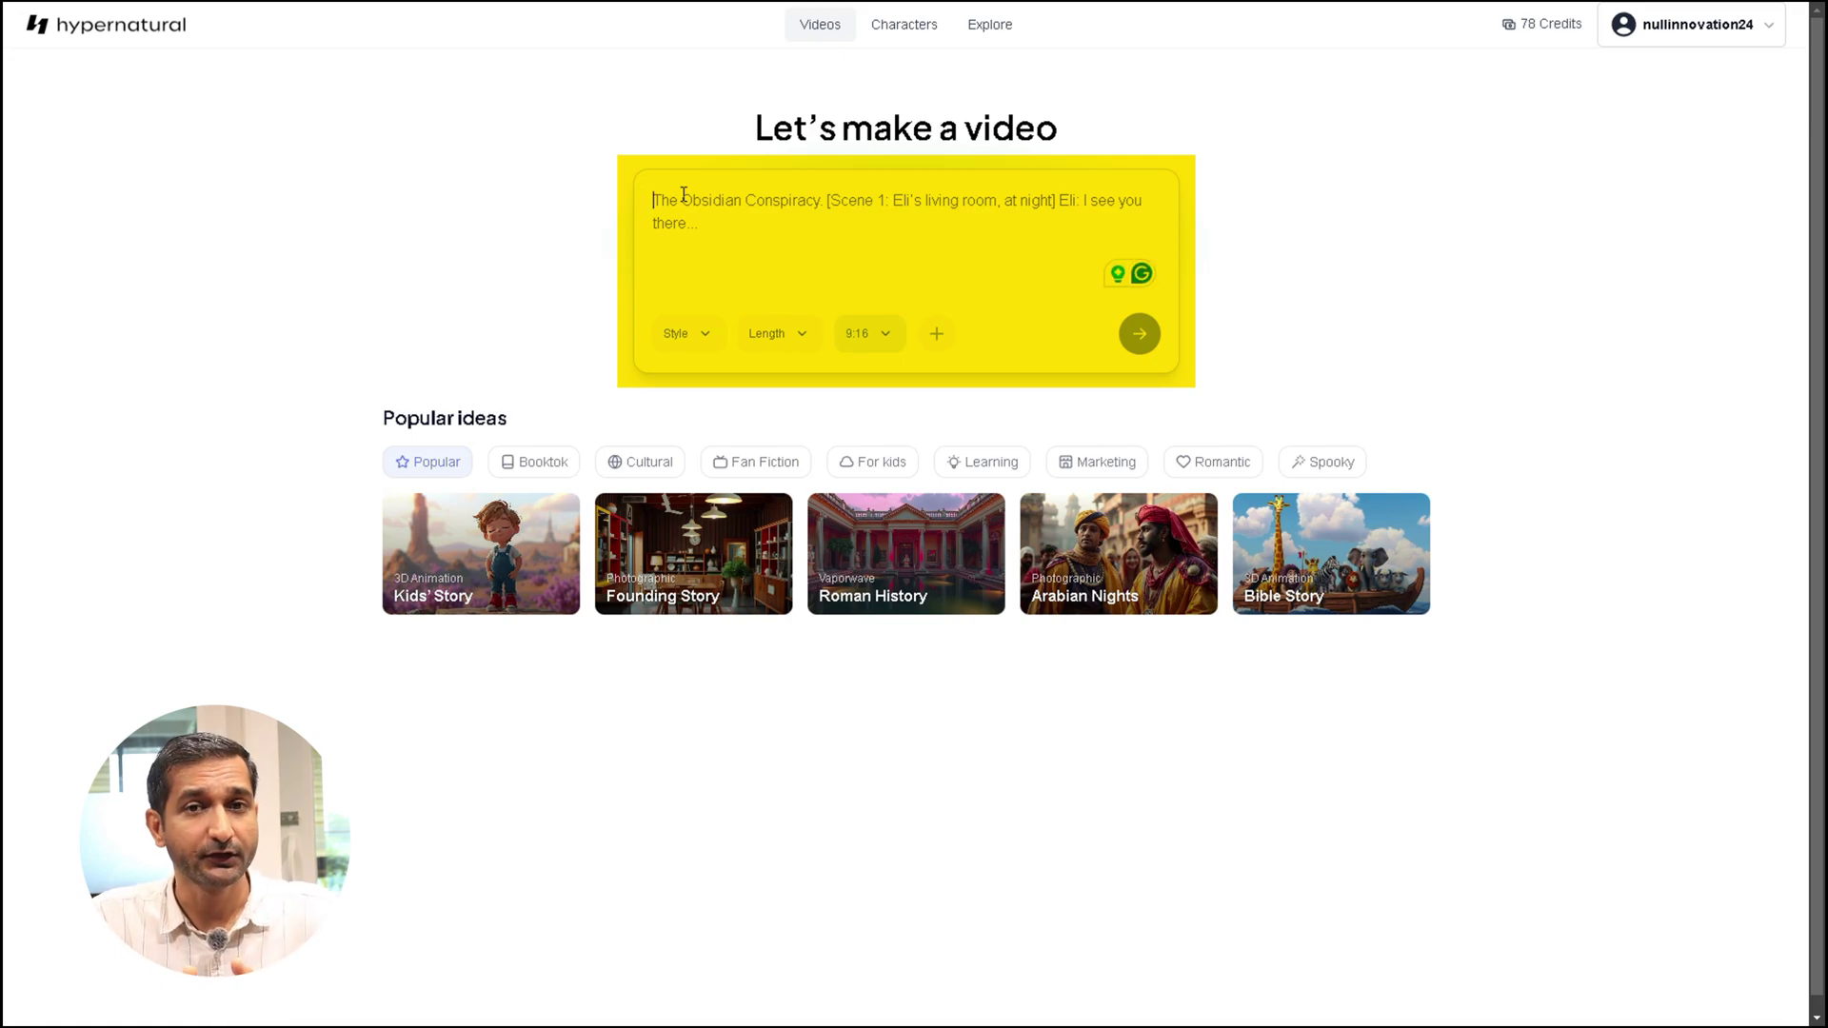
Enter the promo text for the new kurta collection with the 20% discount code 'STYLE20' and set the video style to Photographic
type("Hey fashionistas! Ready to refresh your wardrobe? Discover our stunning new kurta collection! We're talking vibrant colors, incredible comfort, and on-point designs blending traditional artistry with modern trends. Perfect for any occasion, each piece is a work of art. For a limited time, get a fantastic 20% discount on your entire purchase! Use code 'STYLE20' at checkout. Don't wait! Shop now – your perfect look is just a click away!")
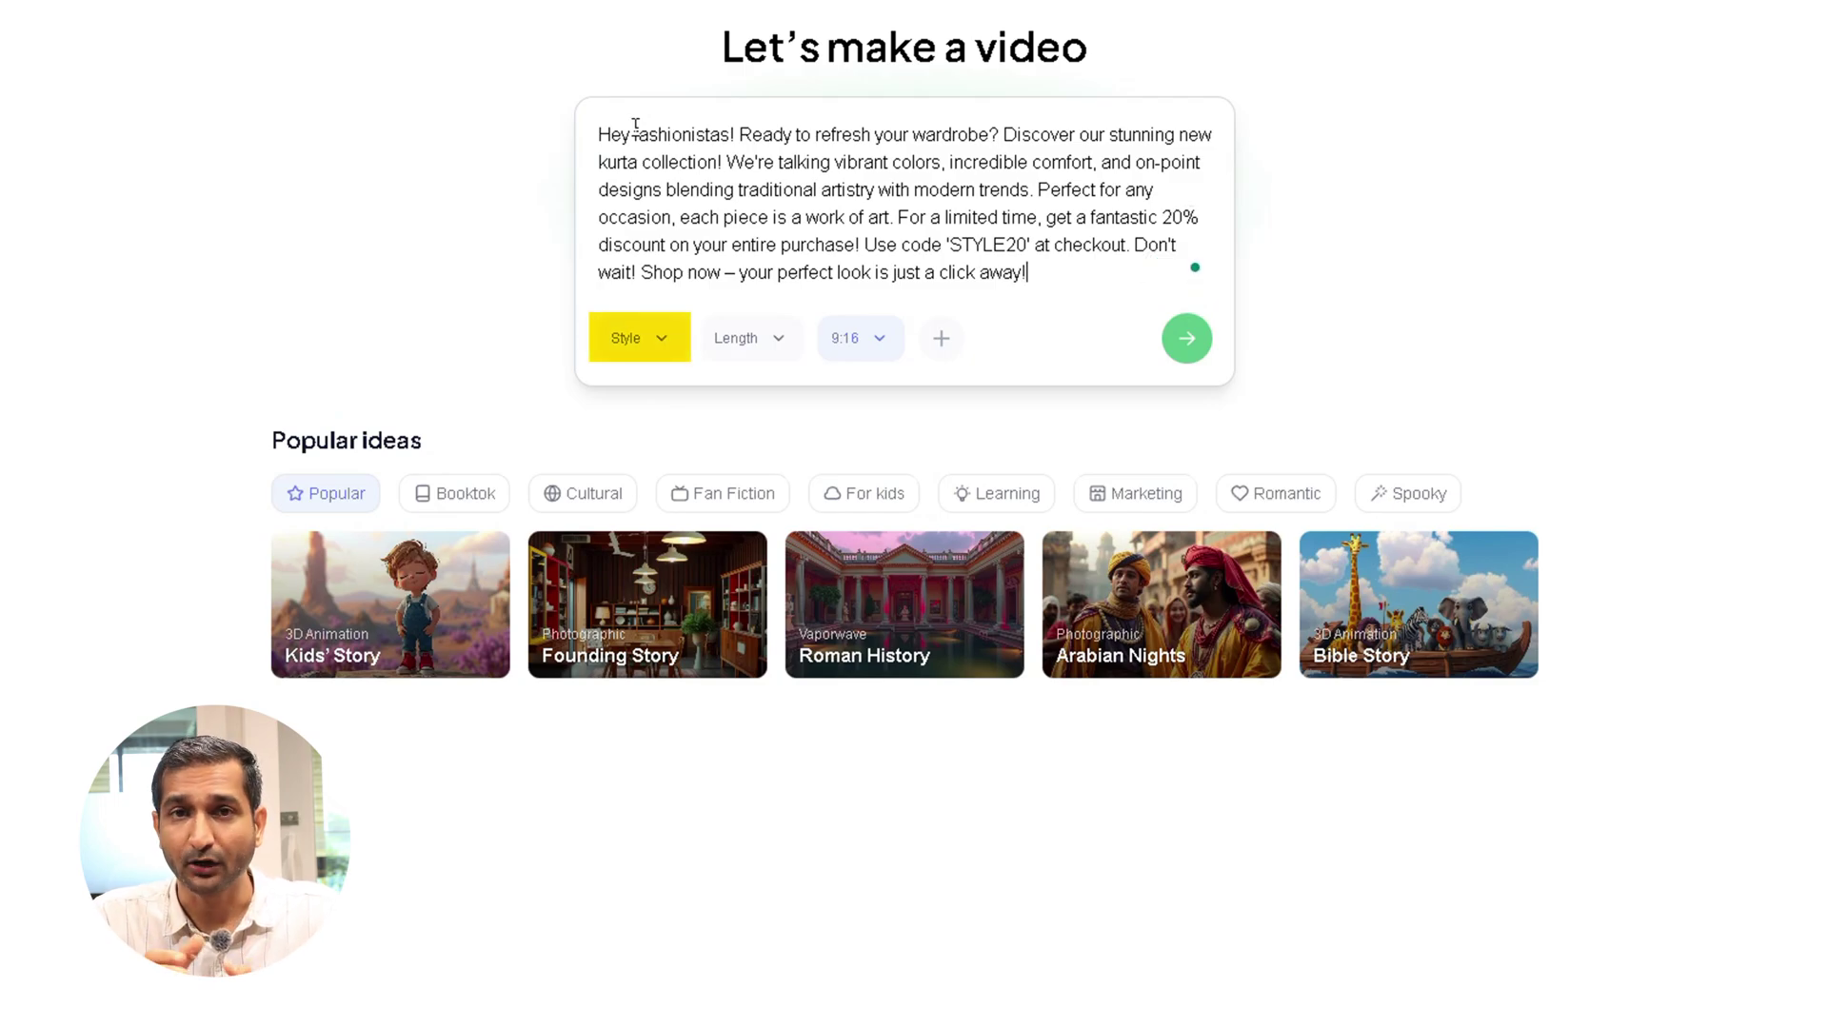
left_click(666, 339)
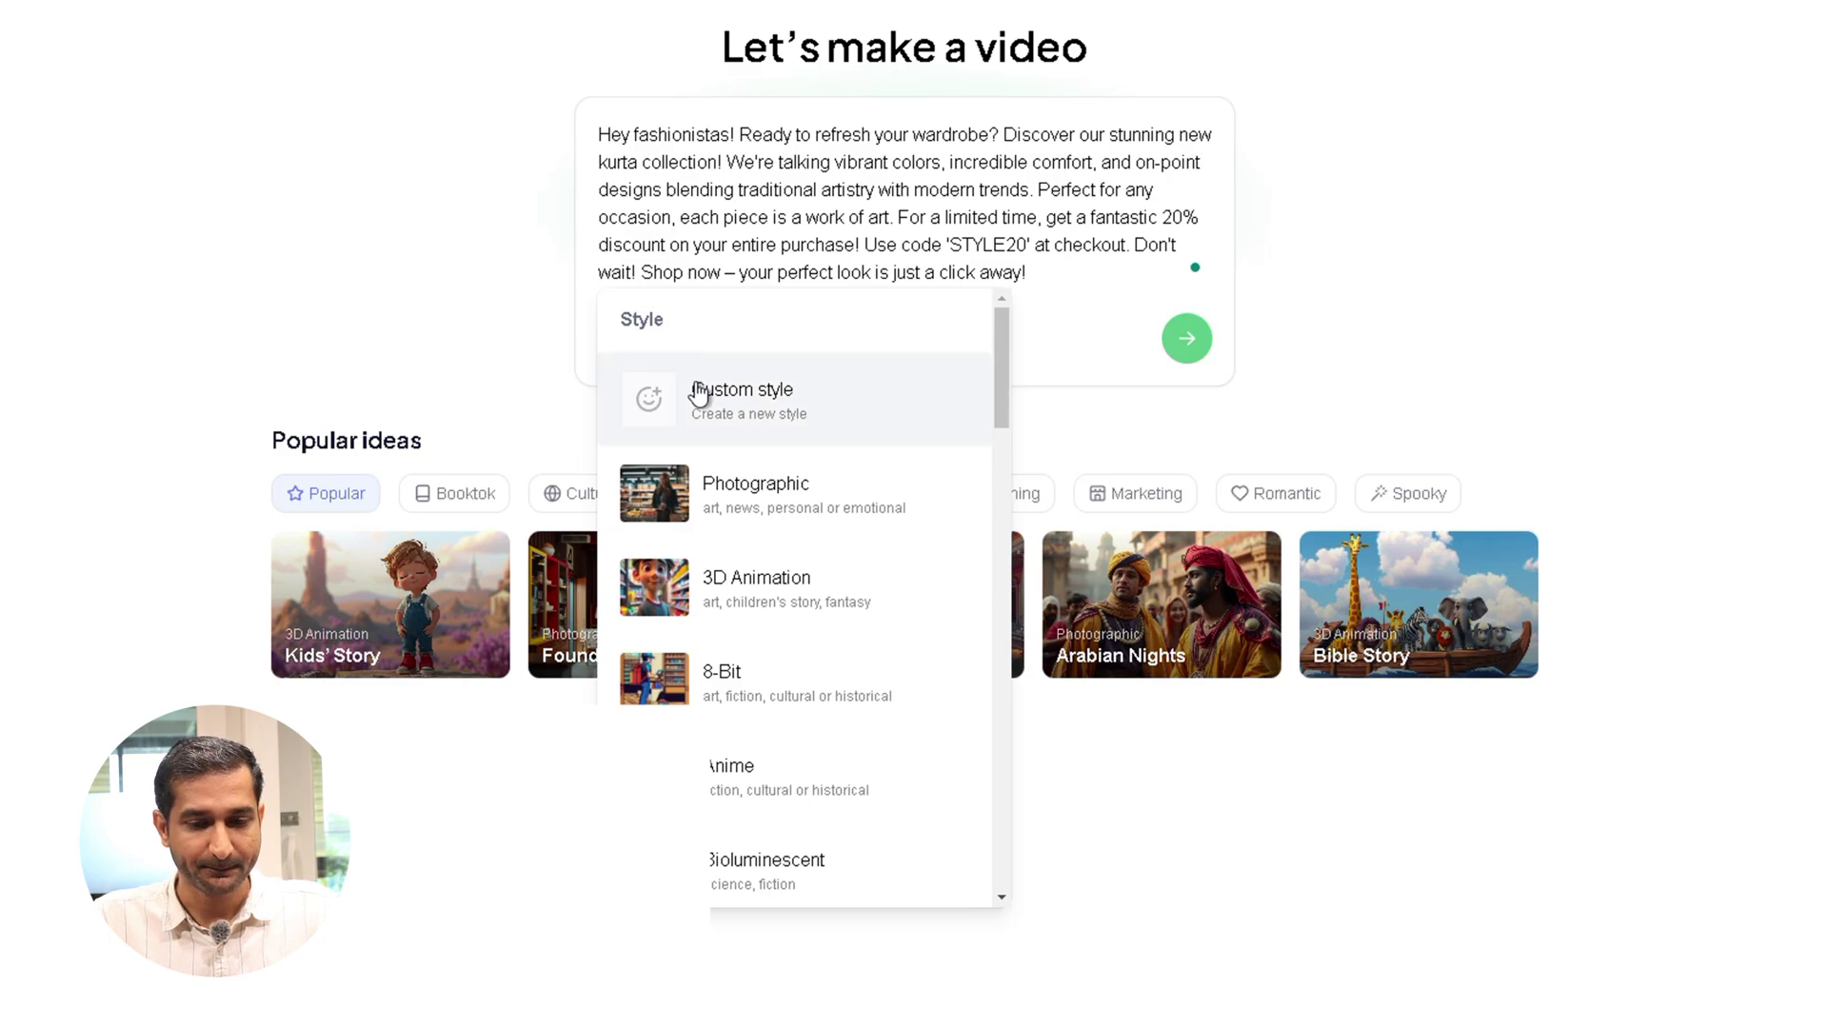
left_click(733, 490)
Set the video length to Short, under 60 seconds, and the aspect ratio to 9:16 Tall Portrait
left_click(805, 341)
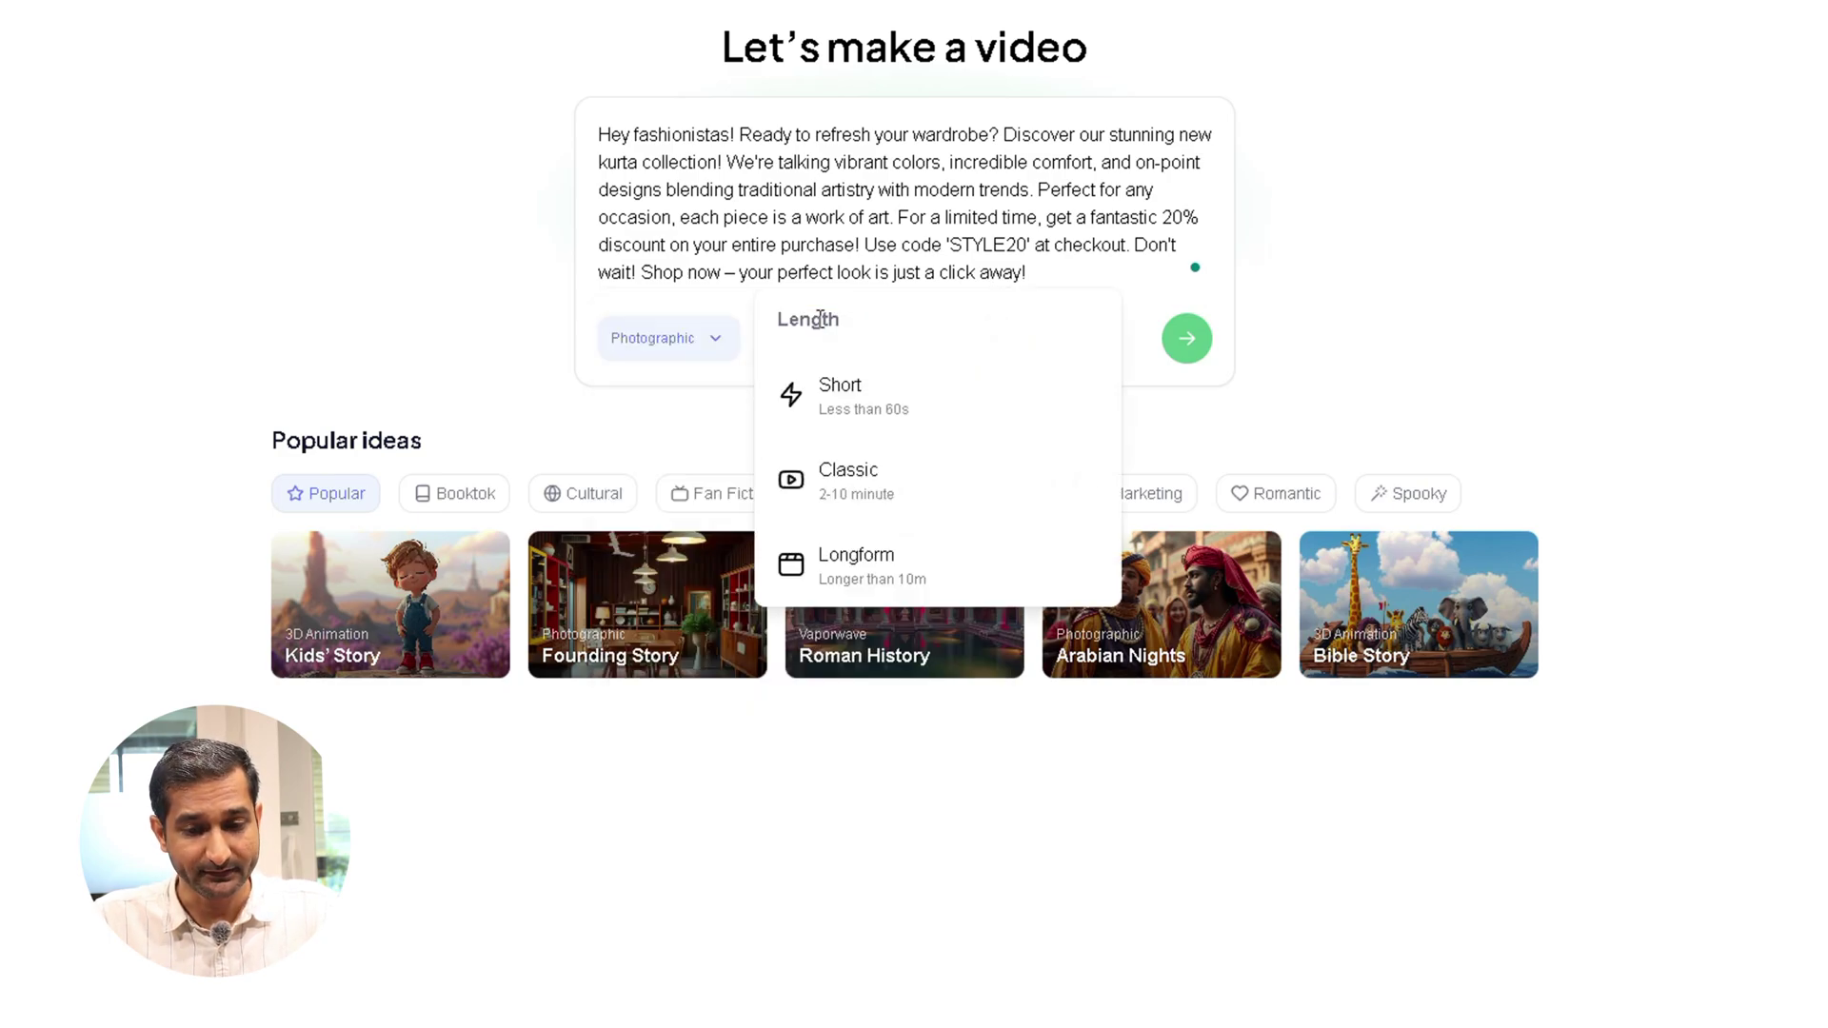
left_click(874, 403)
left_click(914, 339)
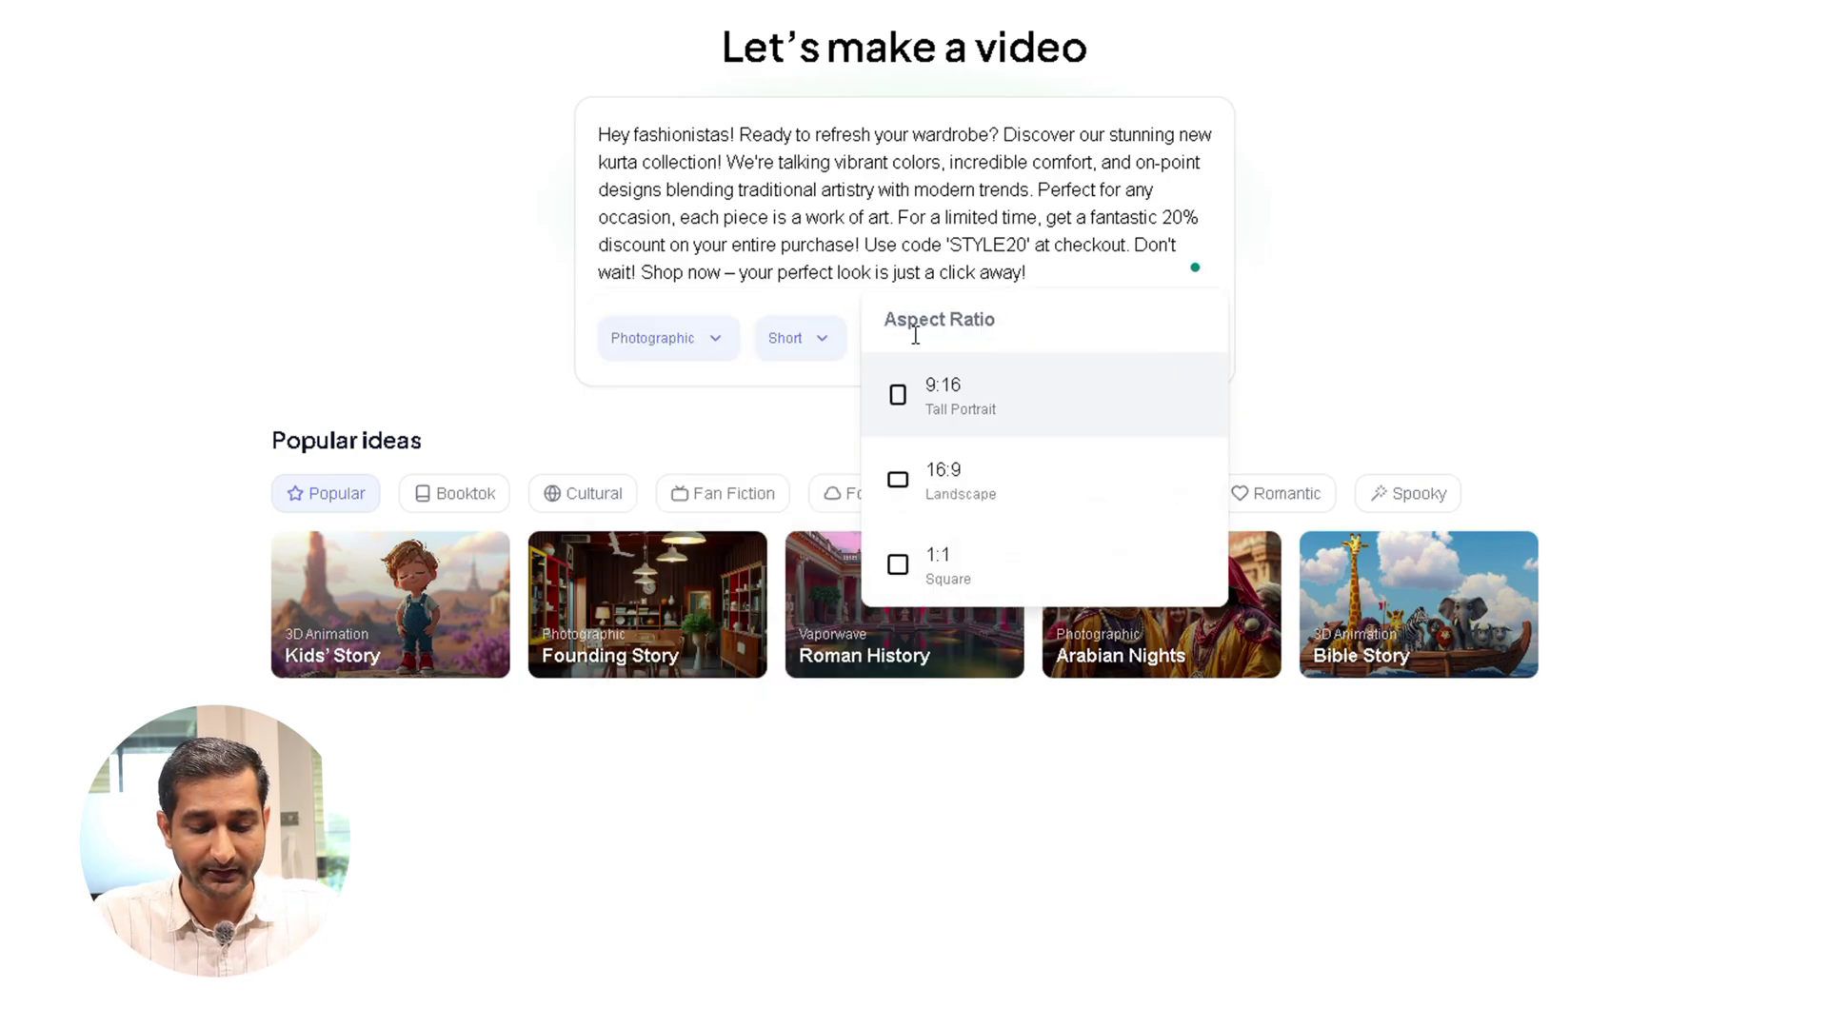
left_click(916, 395)
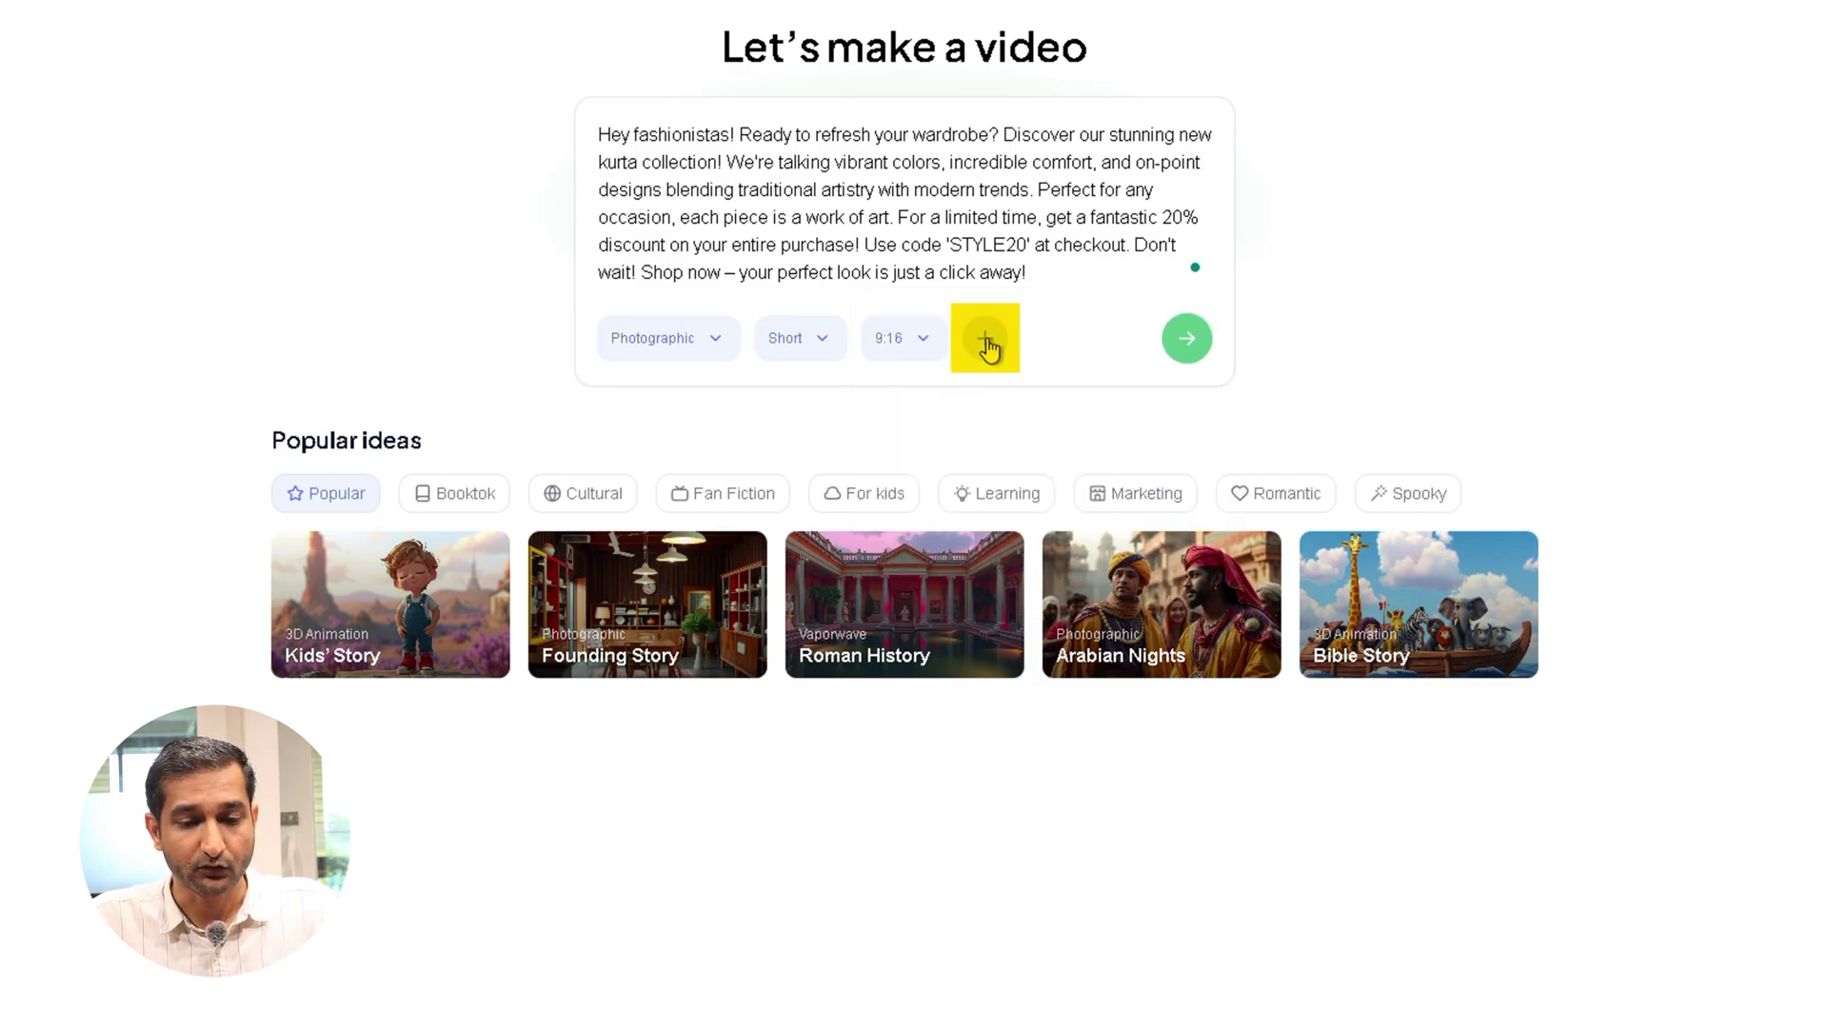
Check the audio, video and voiceover starting options, and generate the script from the entered prompt
left_click(986, 341)
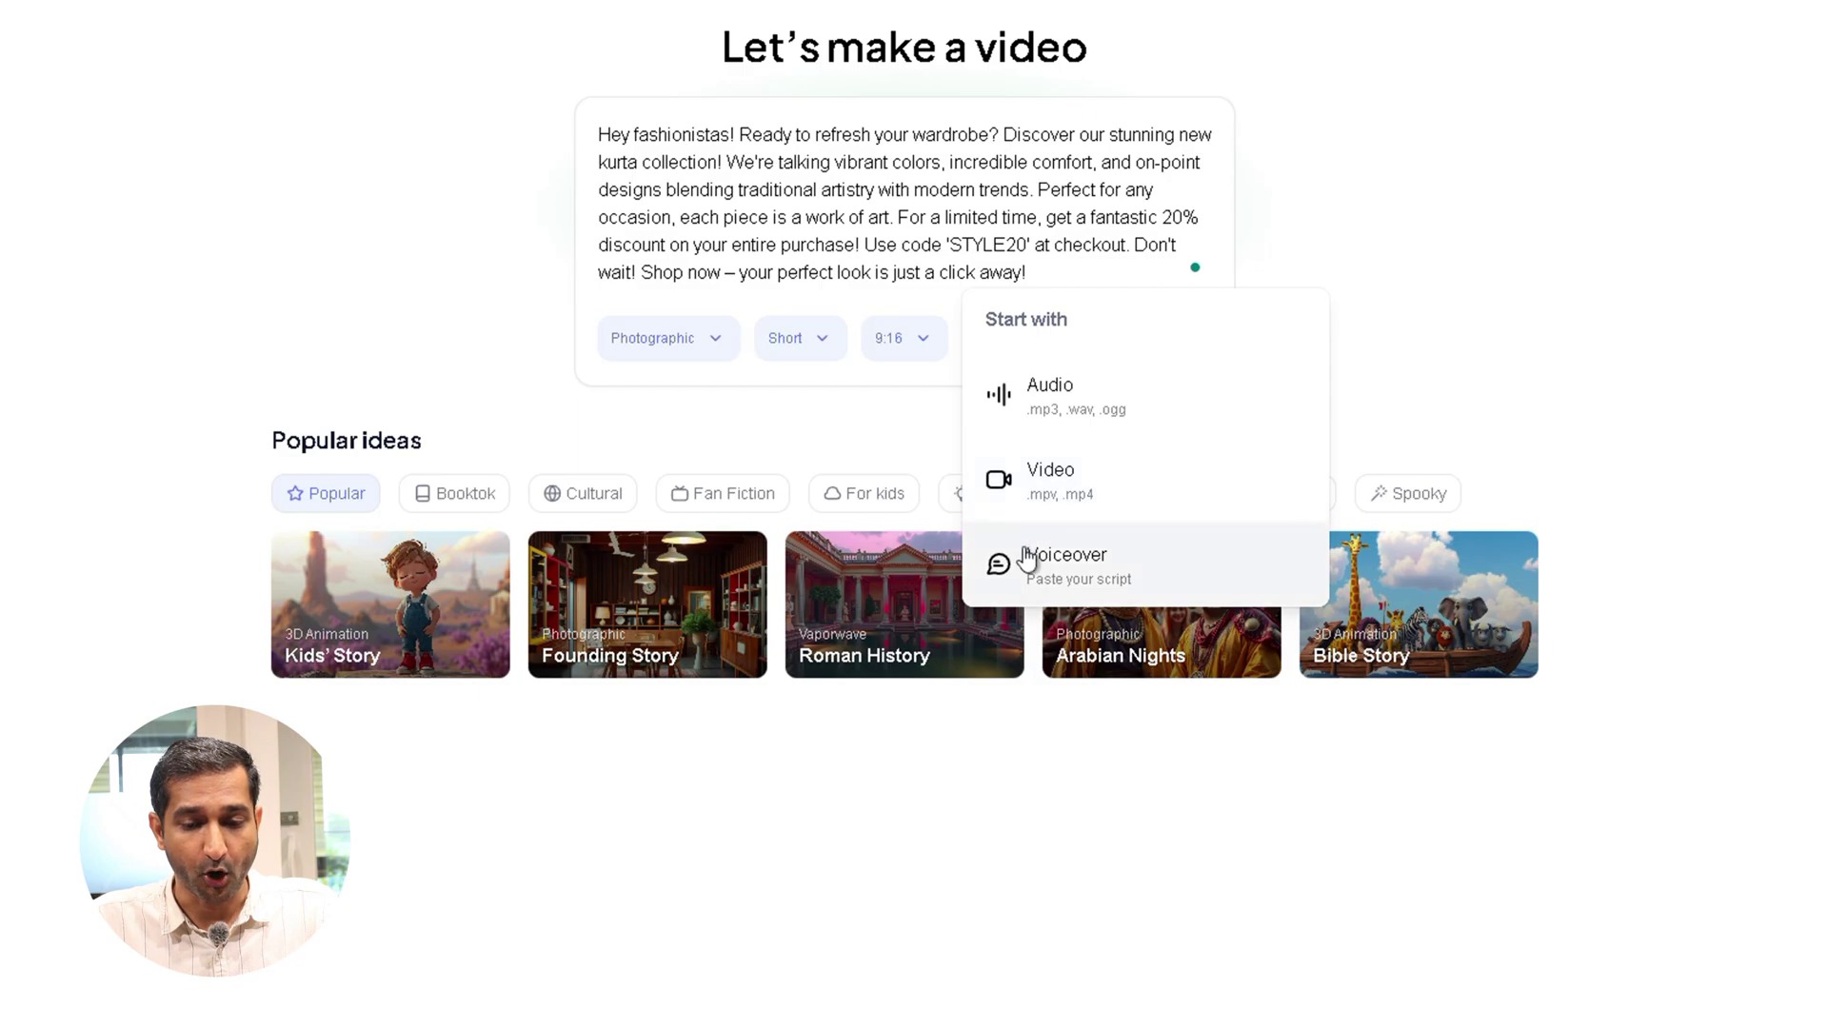
left_click(948, 367)
left_click(1190, 341)
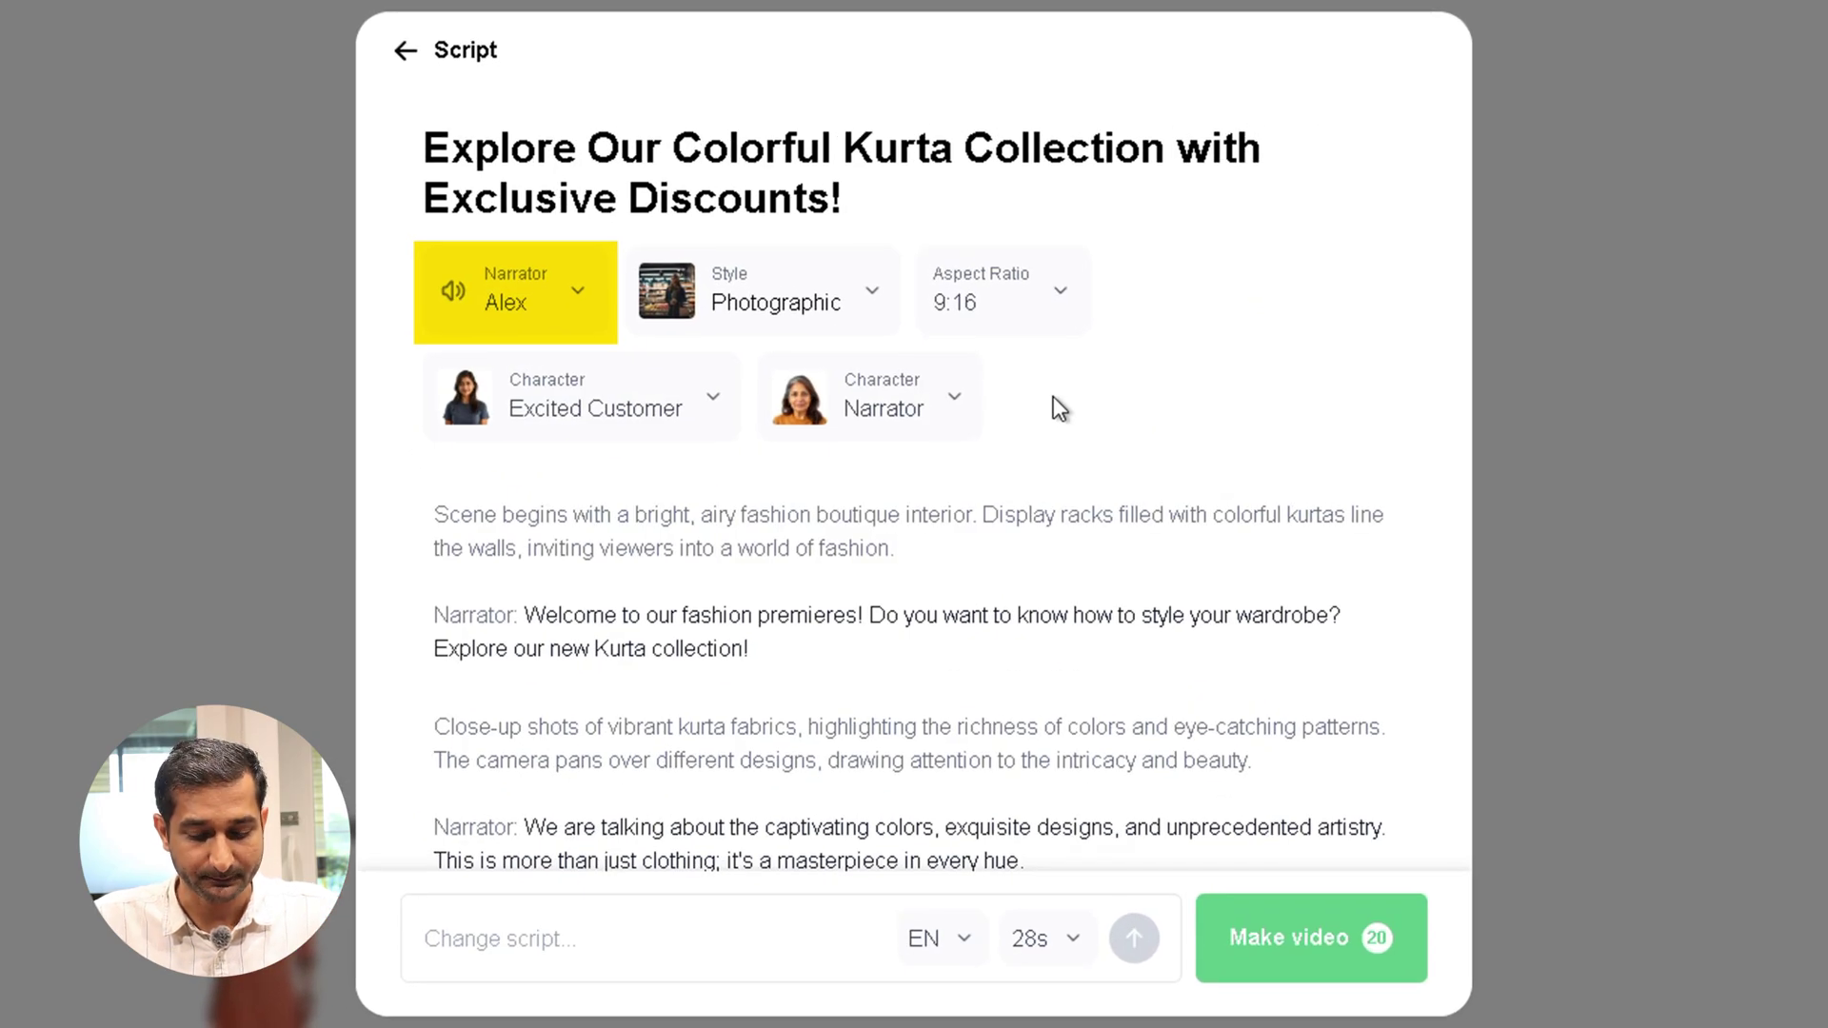
Examine the narrator voices, the full generated script, and the language and length options for changing it
left_click(577, 299)
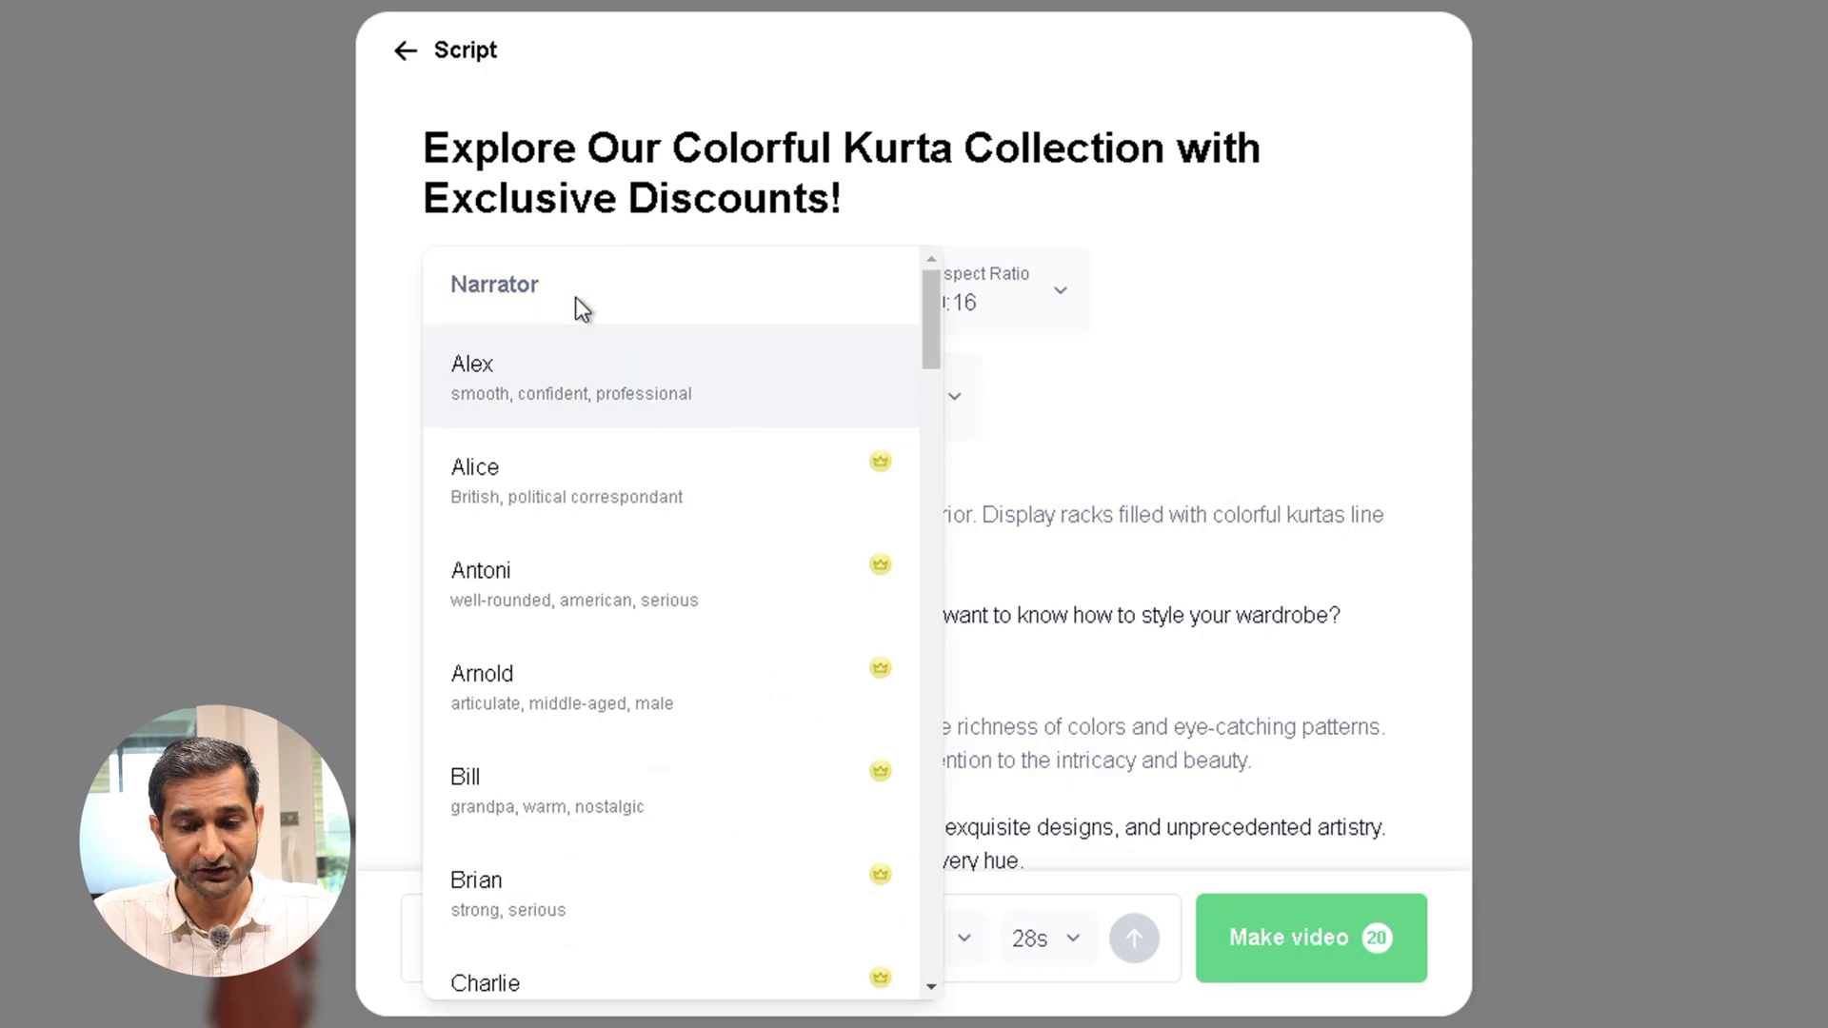
left_click(394, 276)
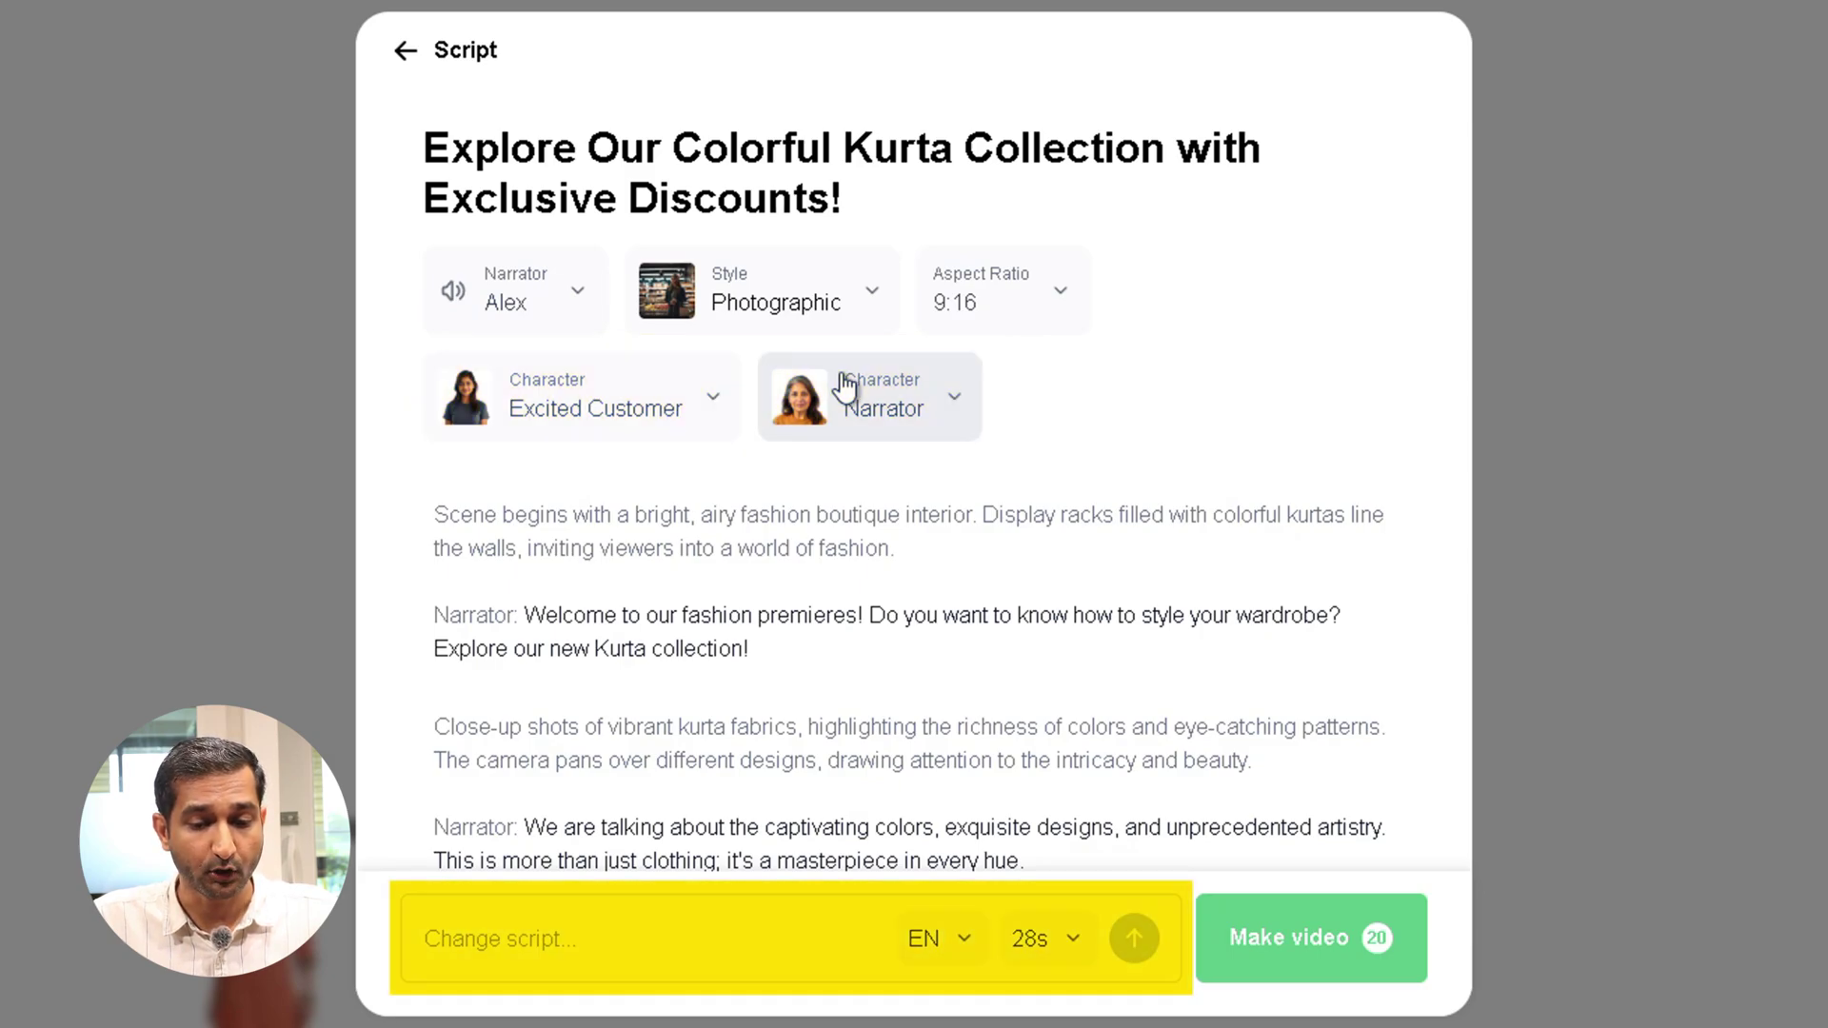
scroll(846, 385, "down", 5)
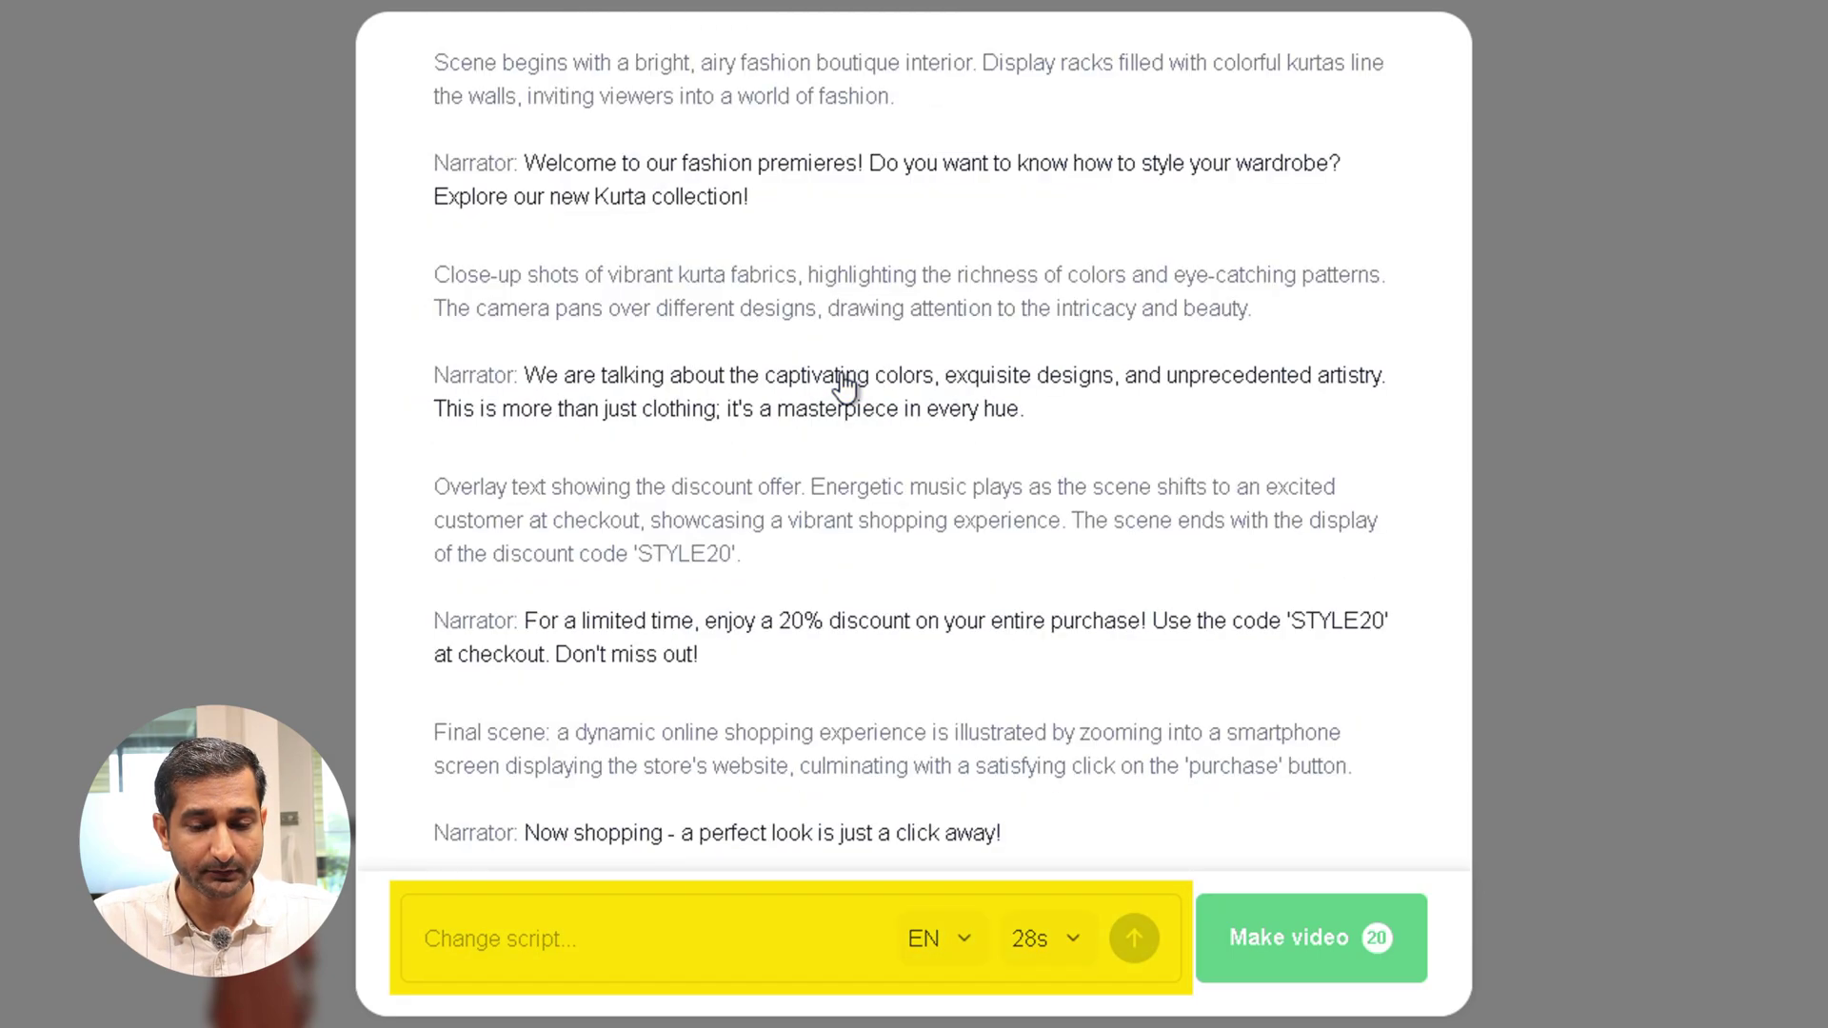
left_click(552, 938)
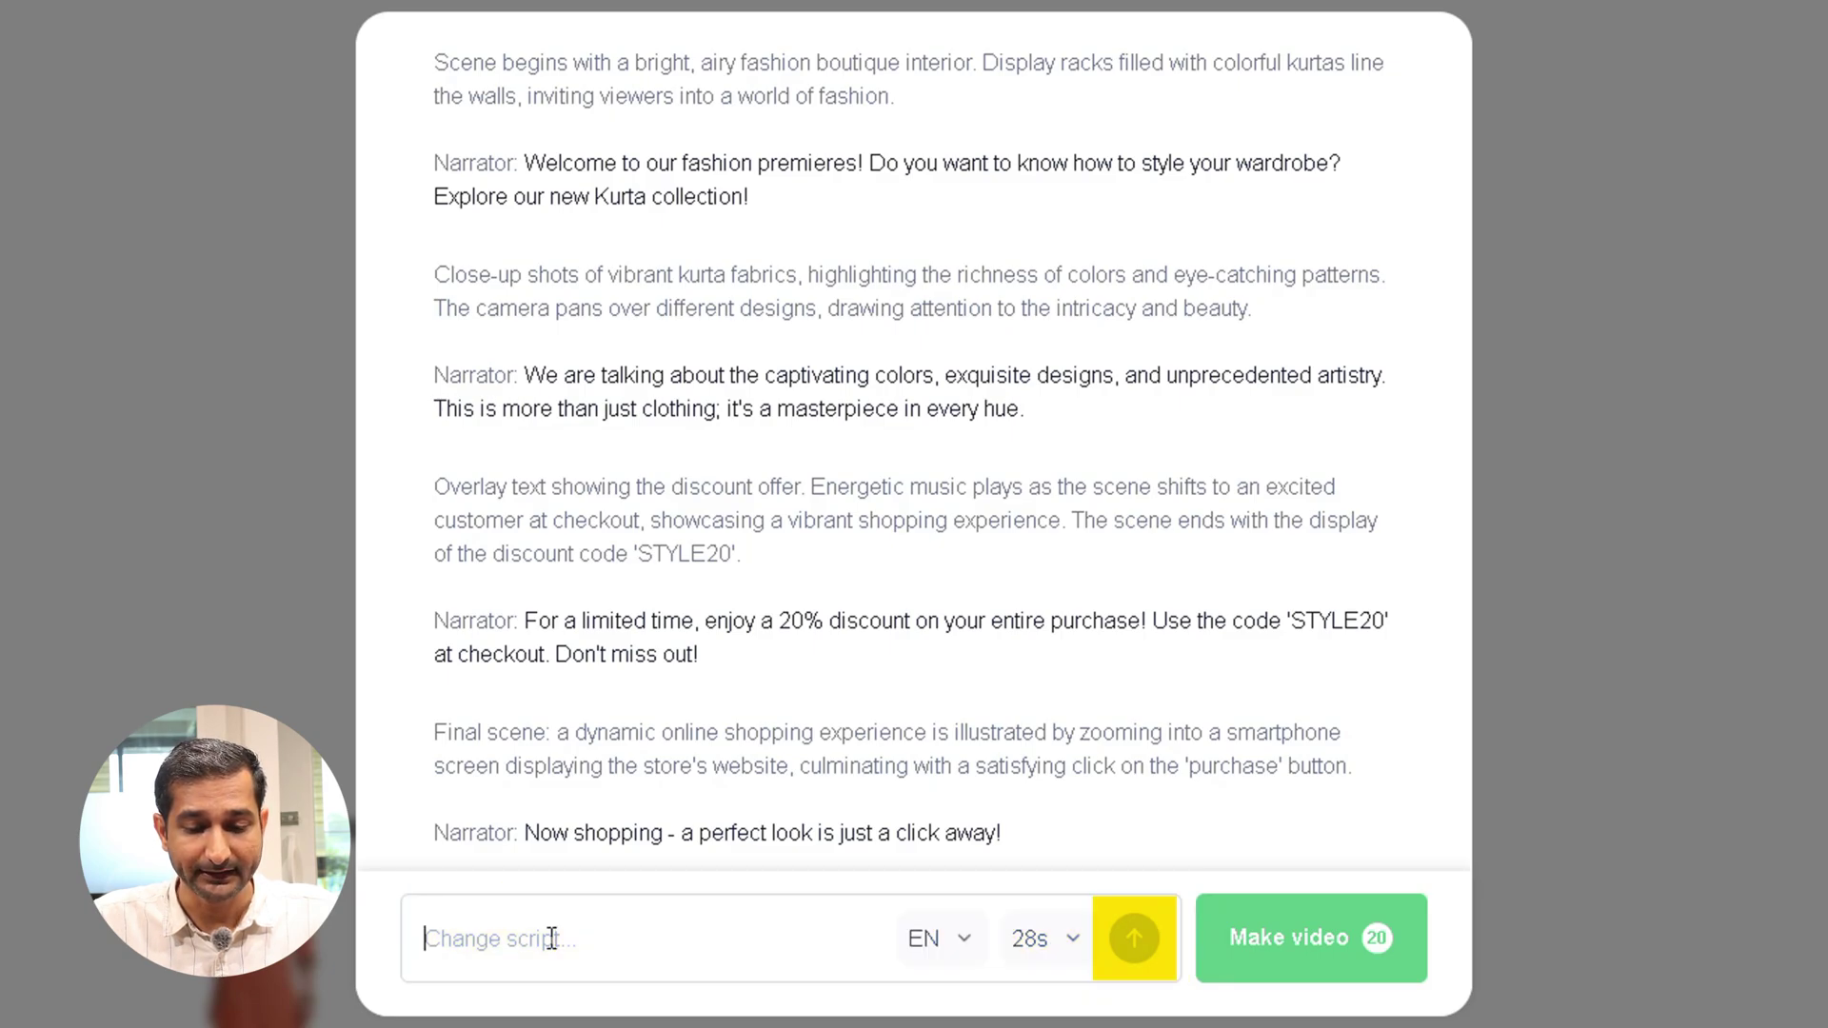
left_click(929, 943)
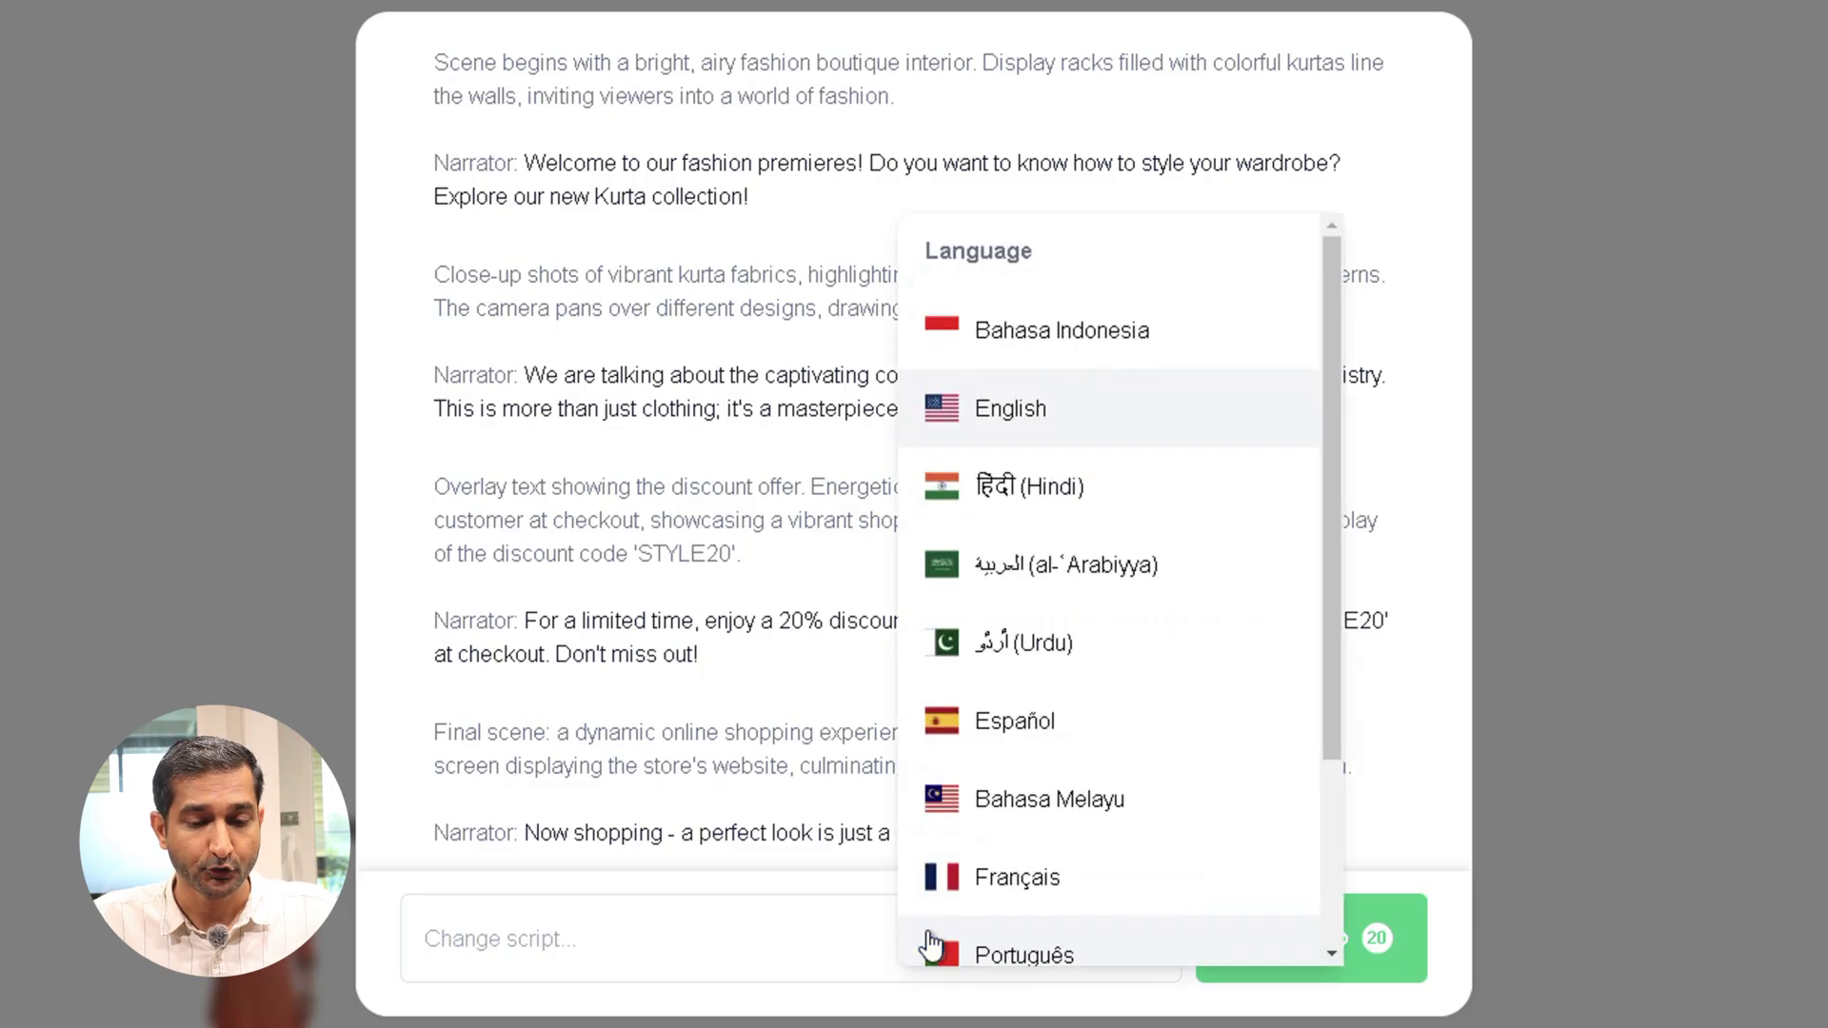
scroll(933, 857, "down", 3)
scroll(962, 762, "up", 3)
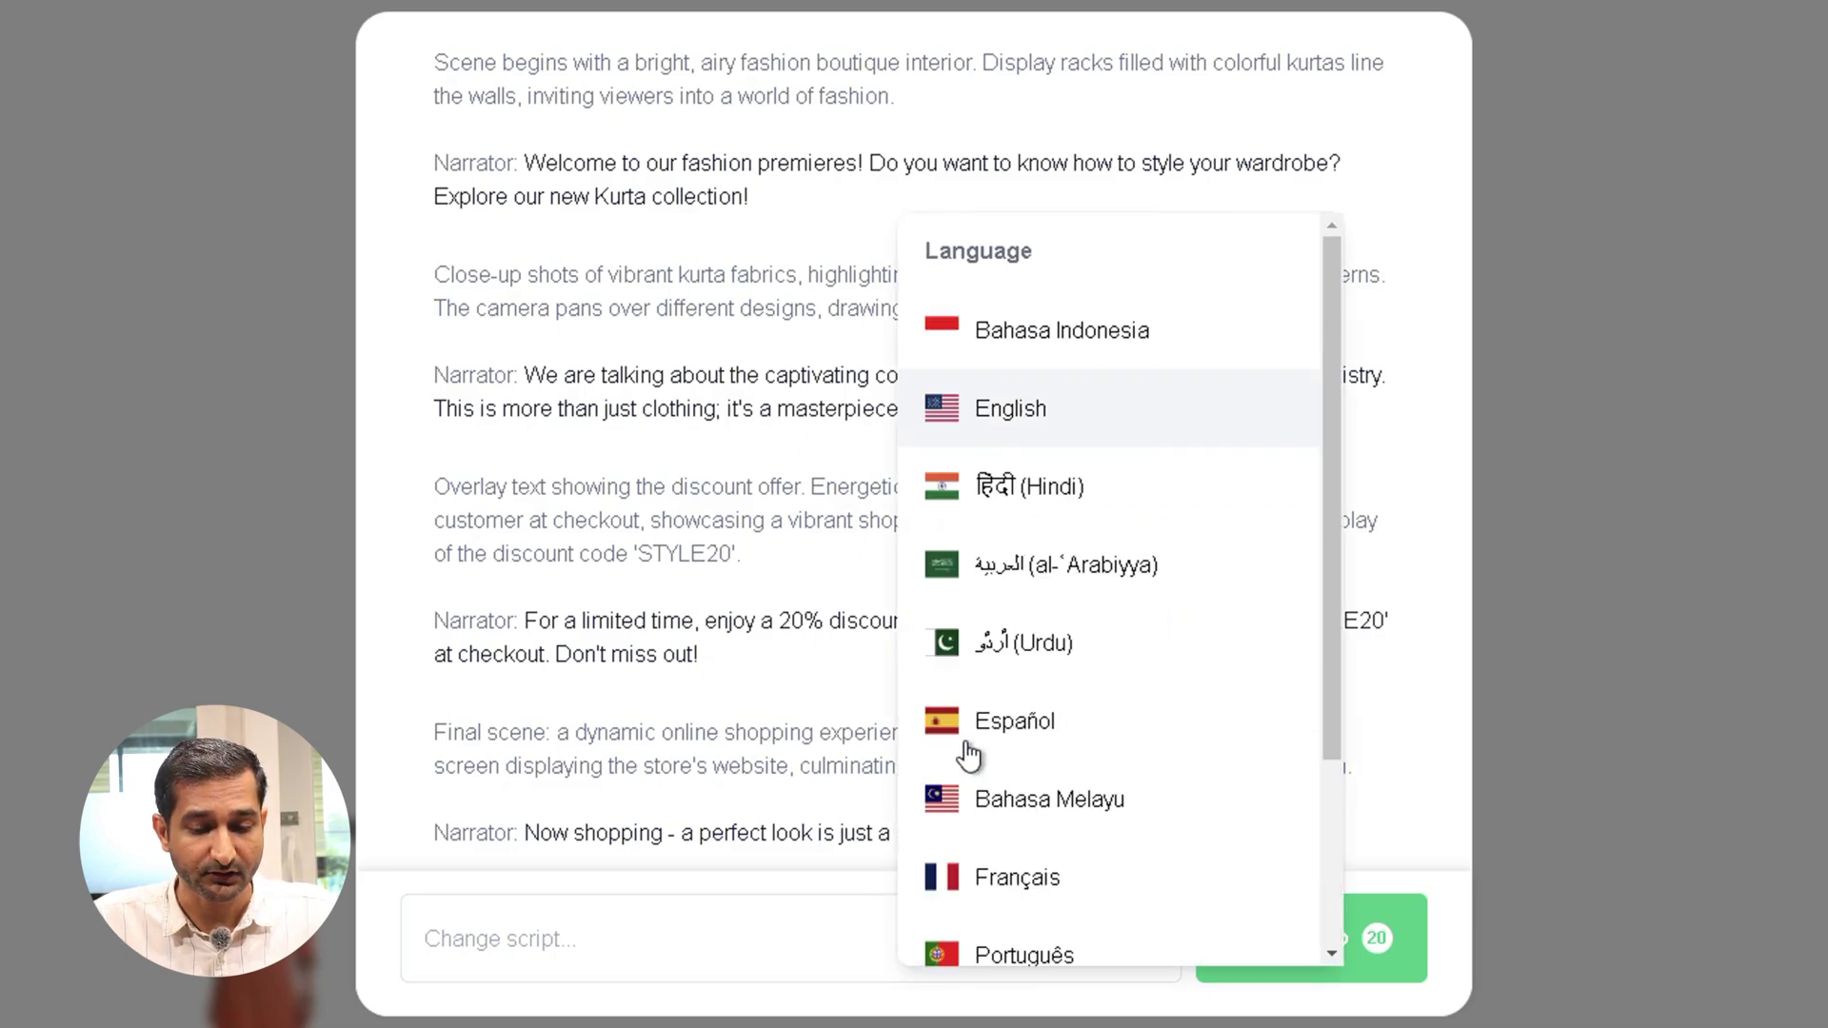
left_click(817, 923)
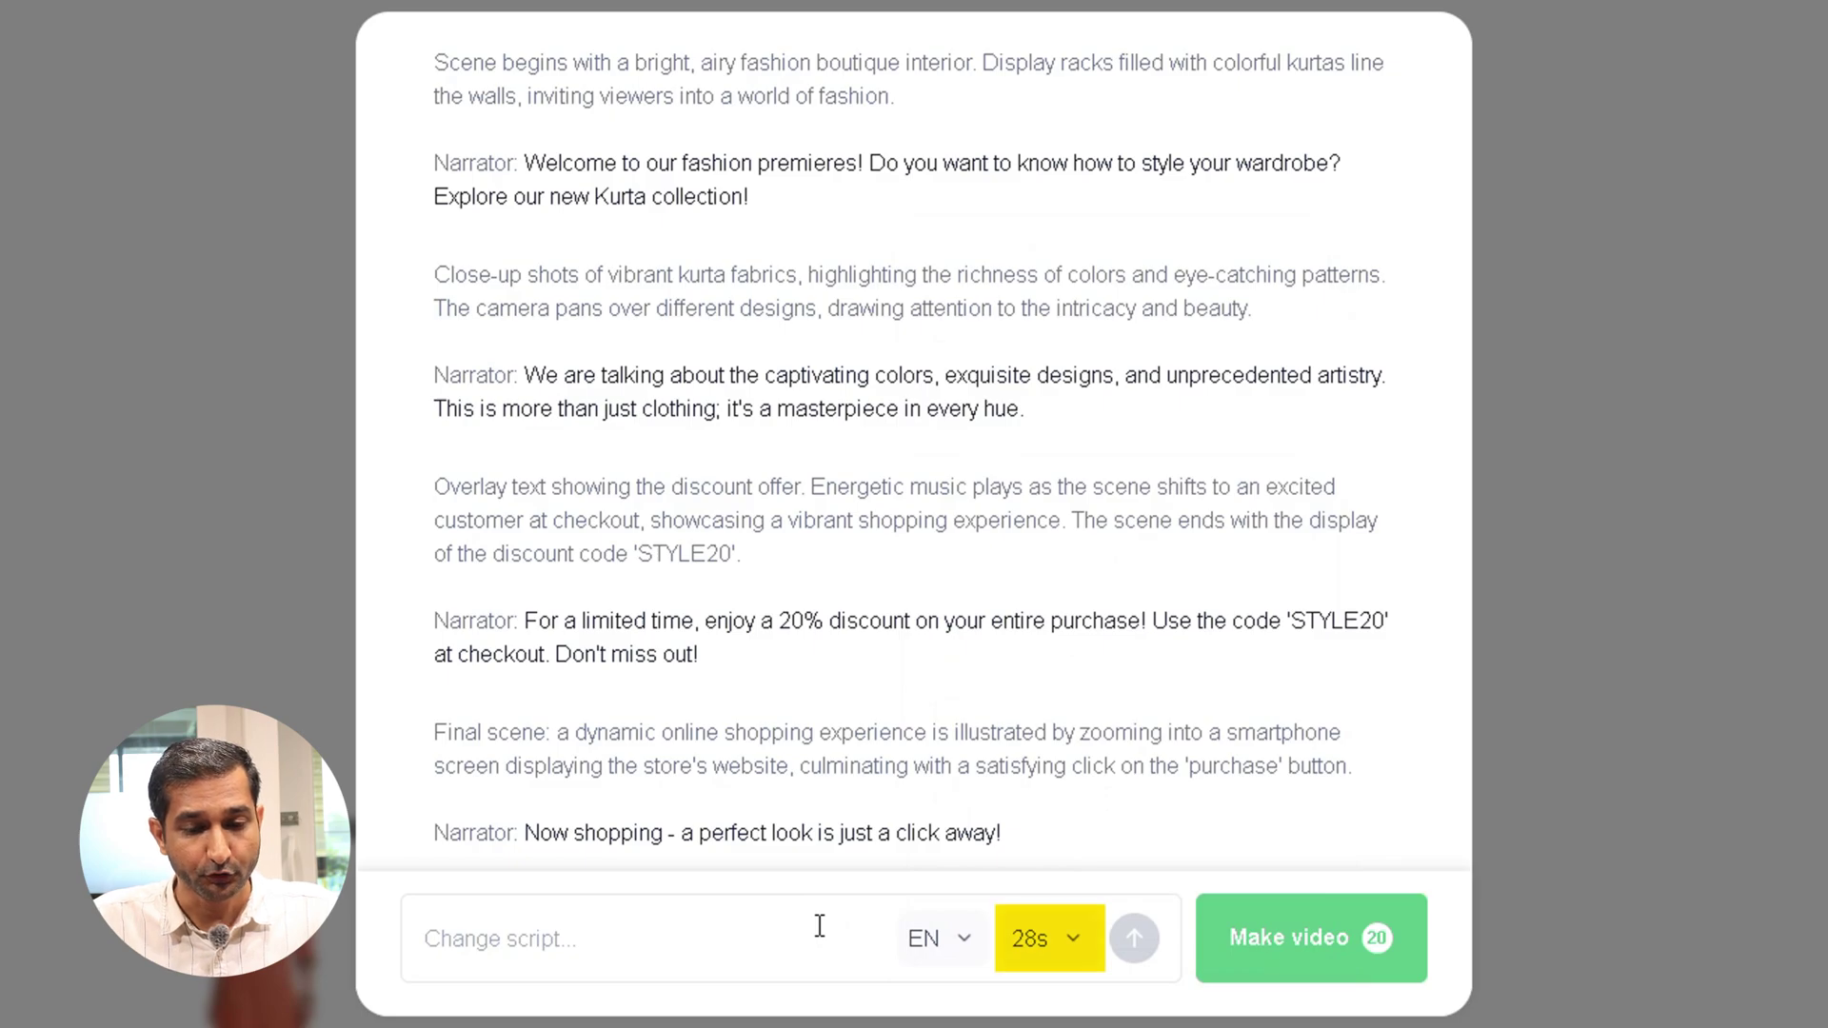
left_click(1070, 942)
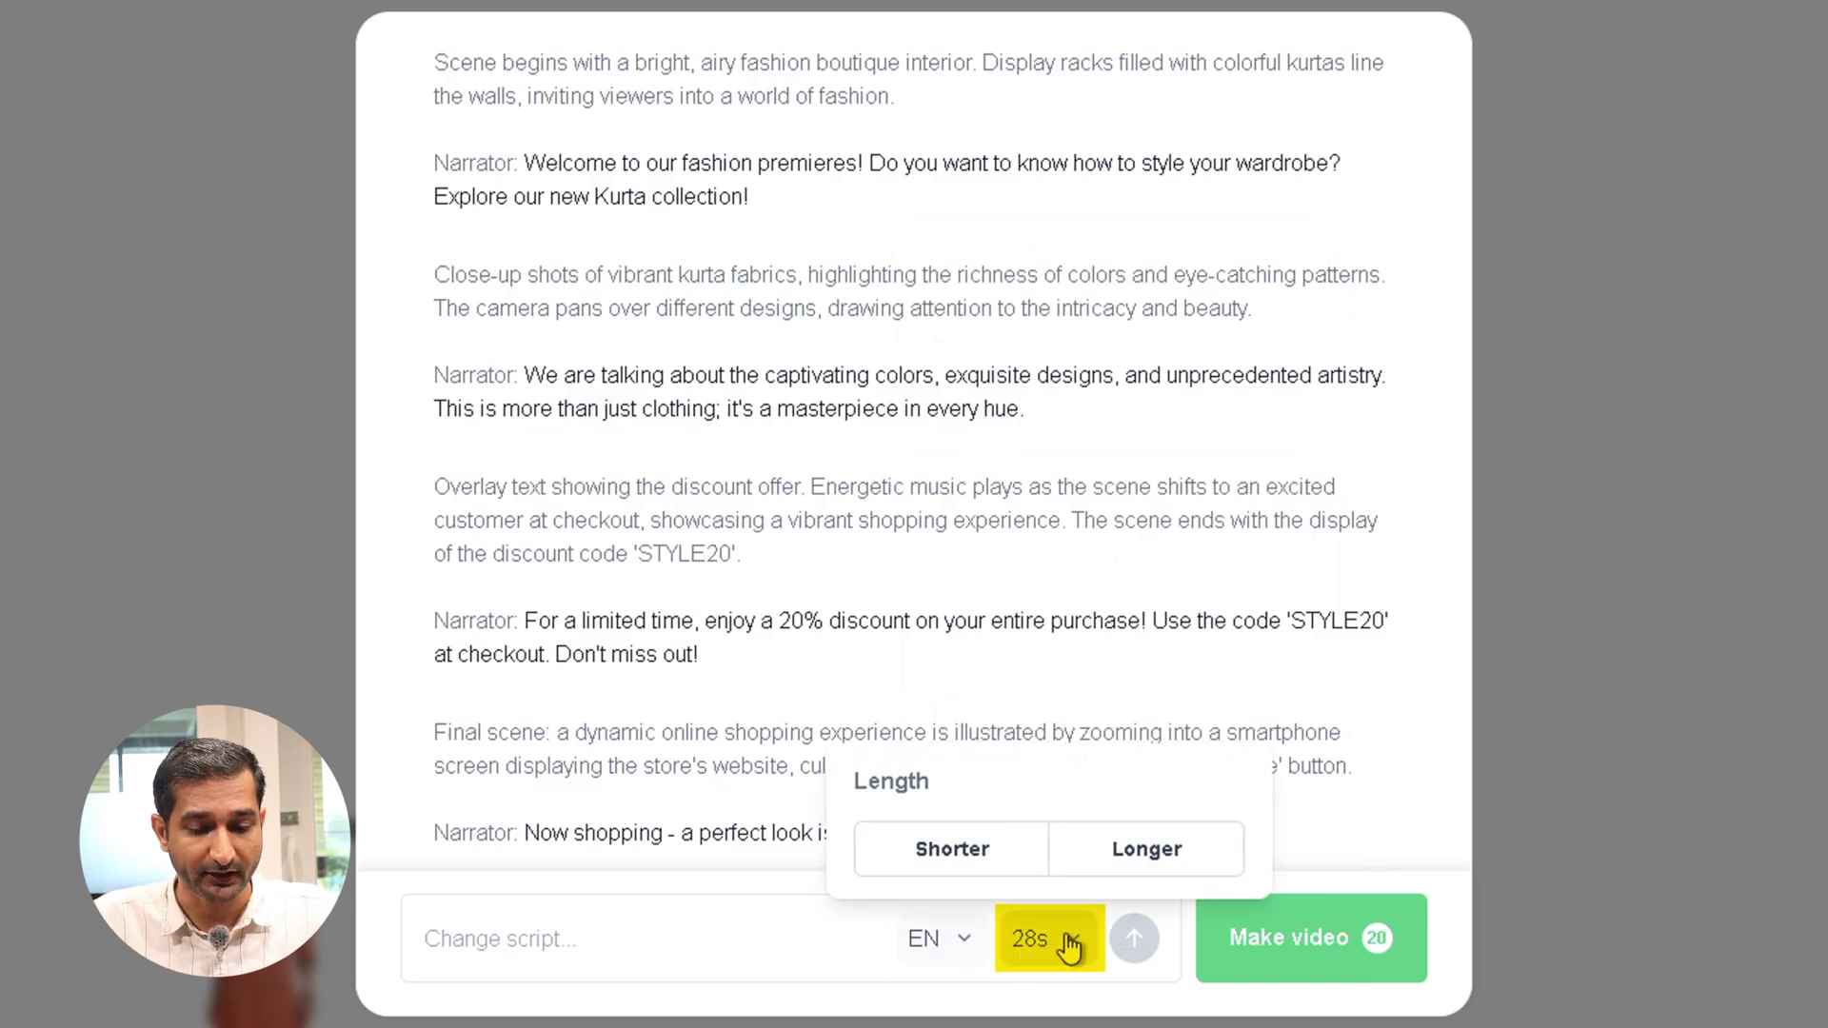
left_click(1069, 942)
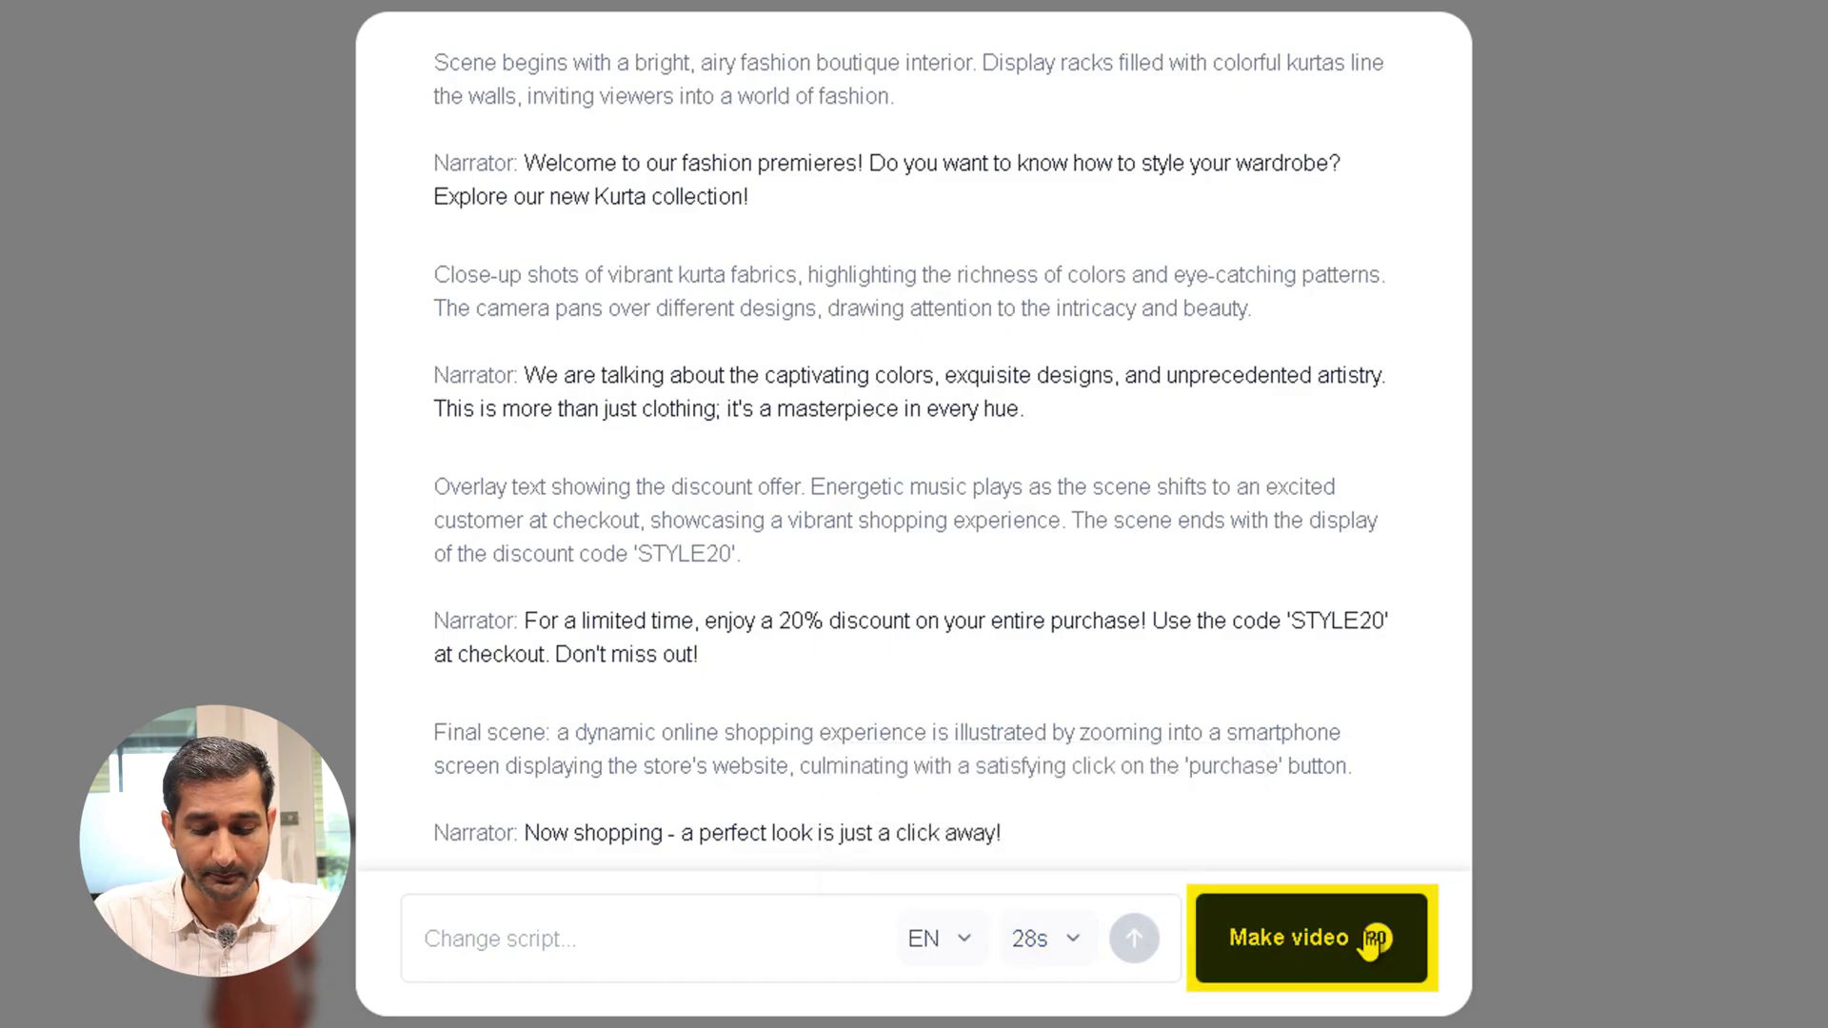
Generate the video from the script and check the list of actions available in the editor
left_click(1308, 946)
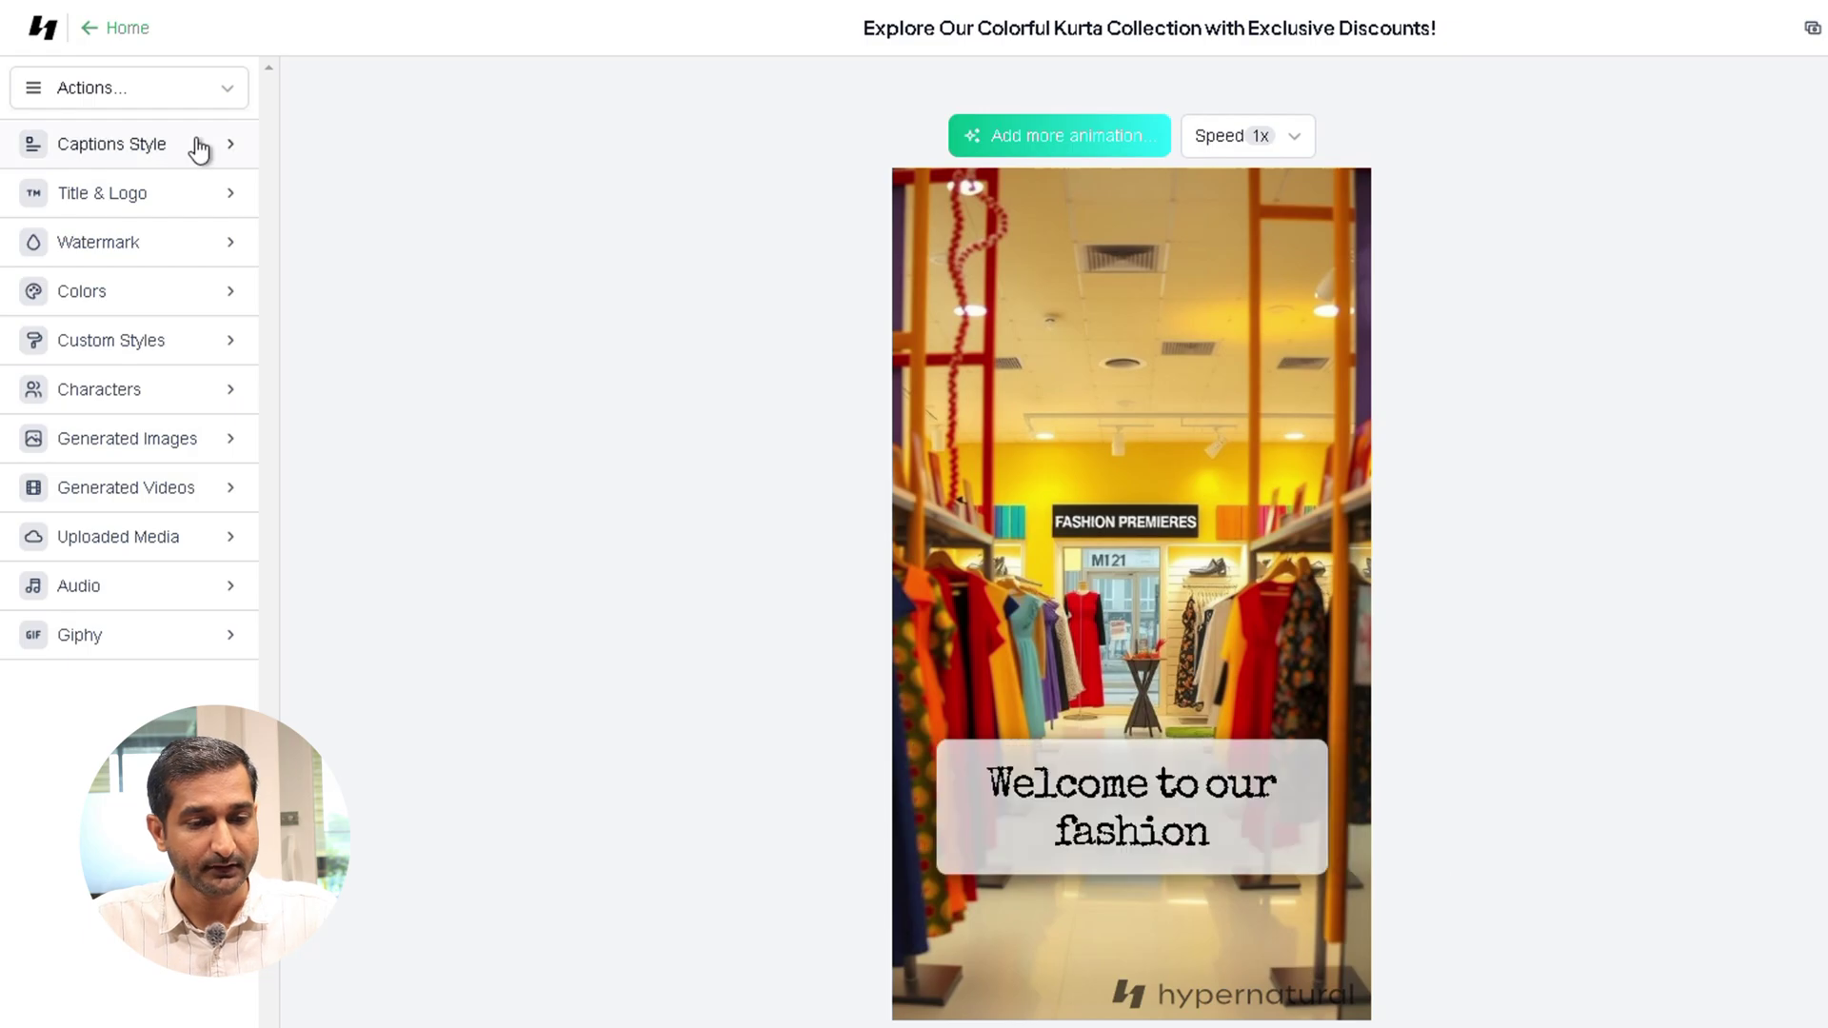
left_click(229, 86)
left_click(229, 86)
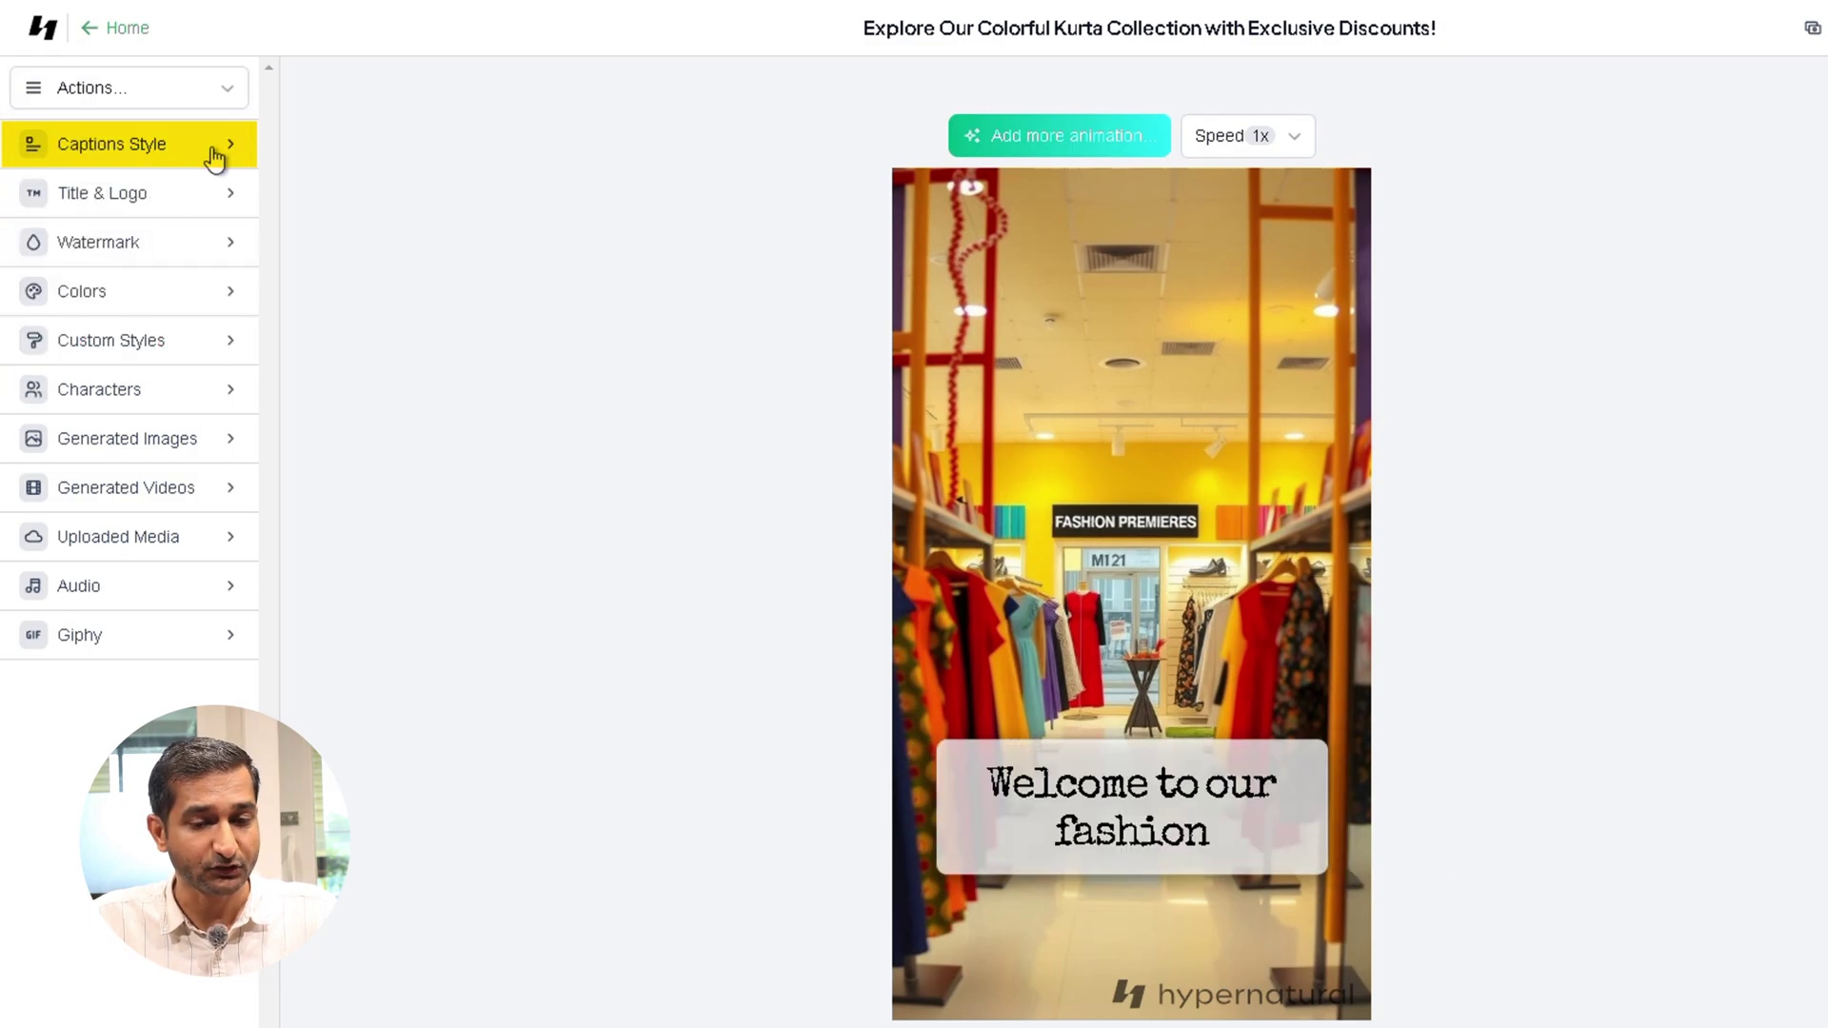
Browse the full range of caption styles without applying a different one
left_click(215, 153)
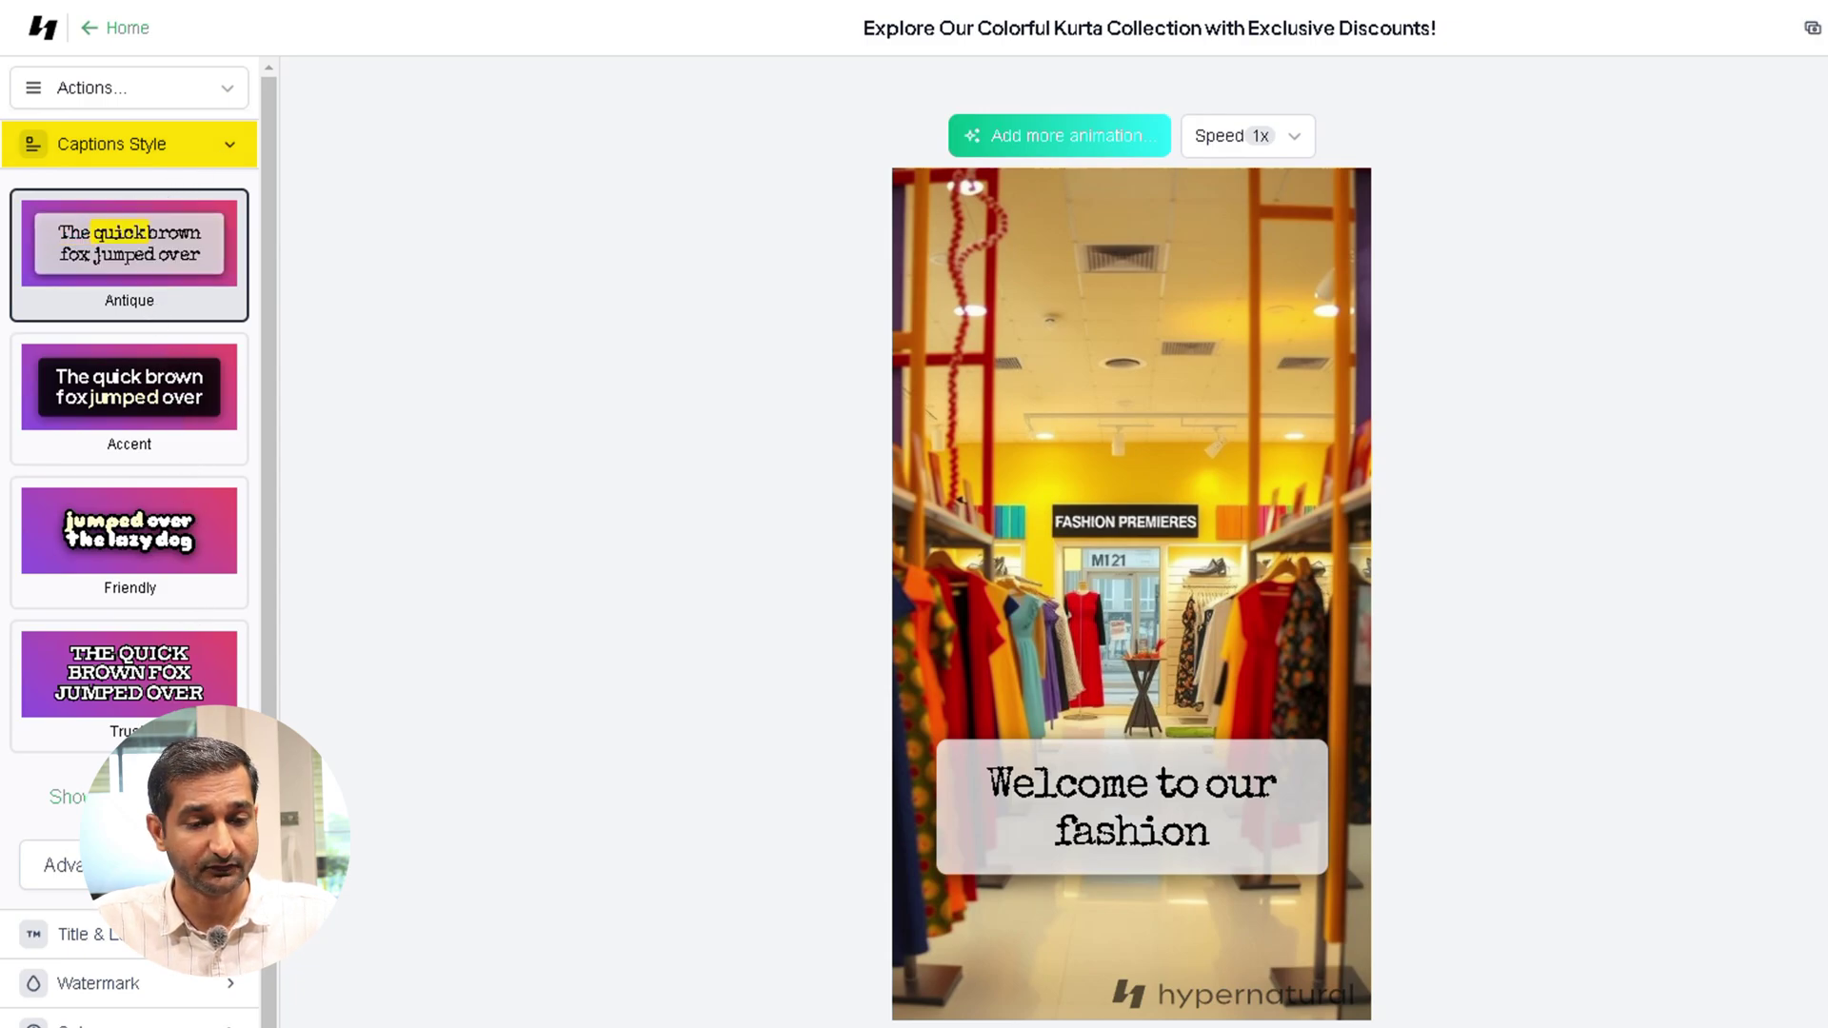
left_click(128, 797)
scroll(129, 562, "down", 7)
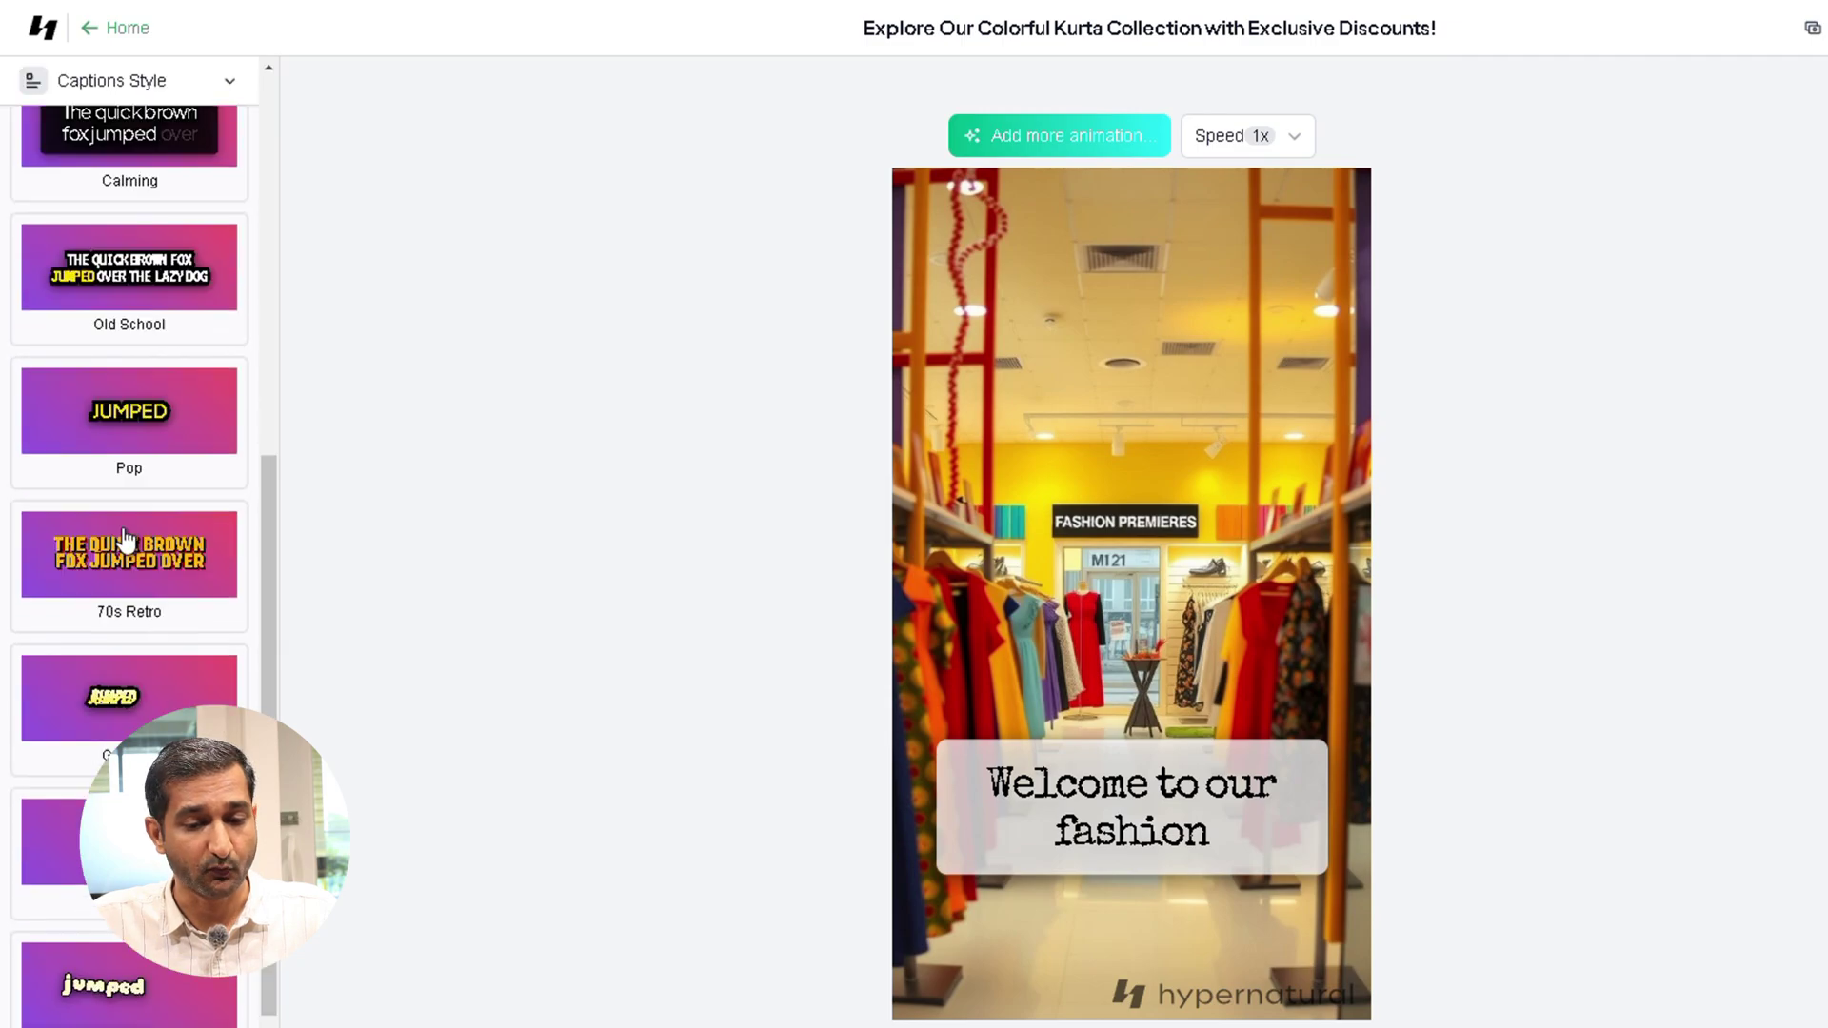
scroll(126, 530, "up", 8)
left_click(134, 143)
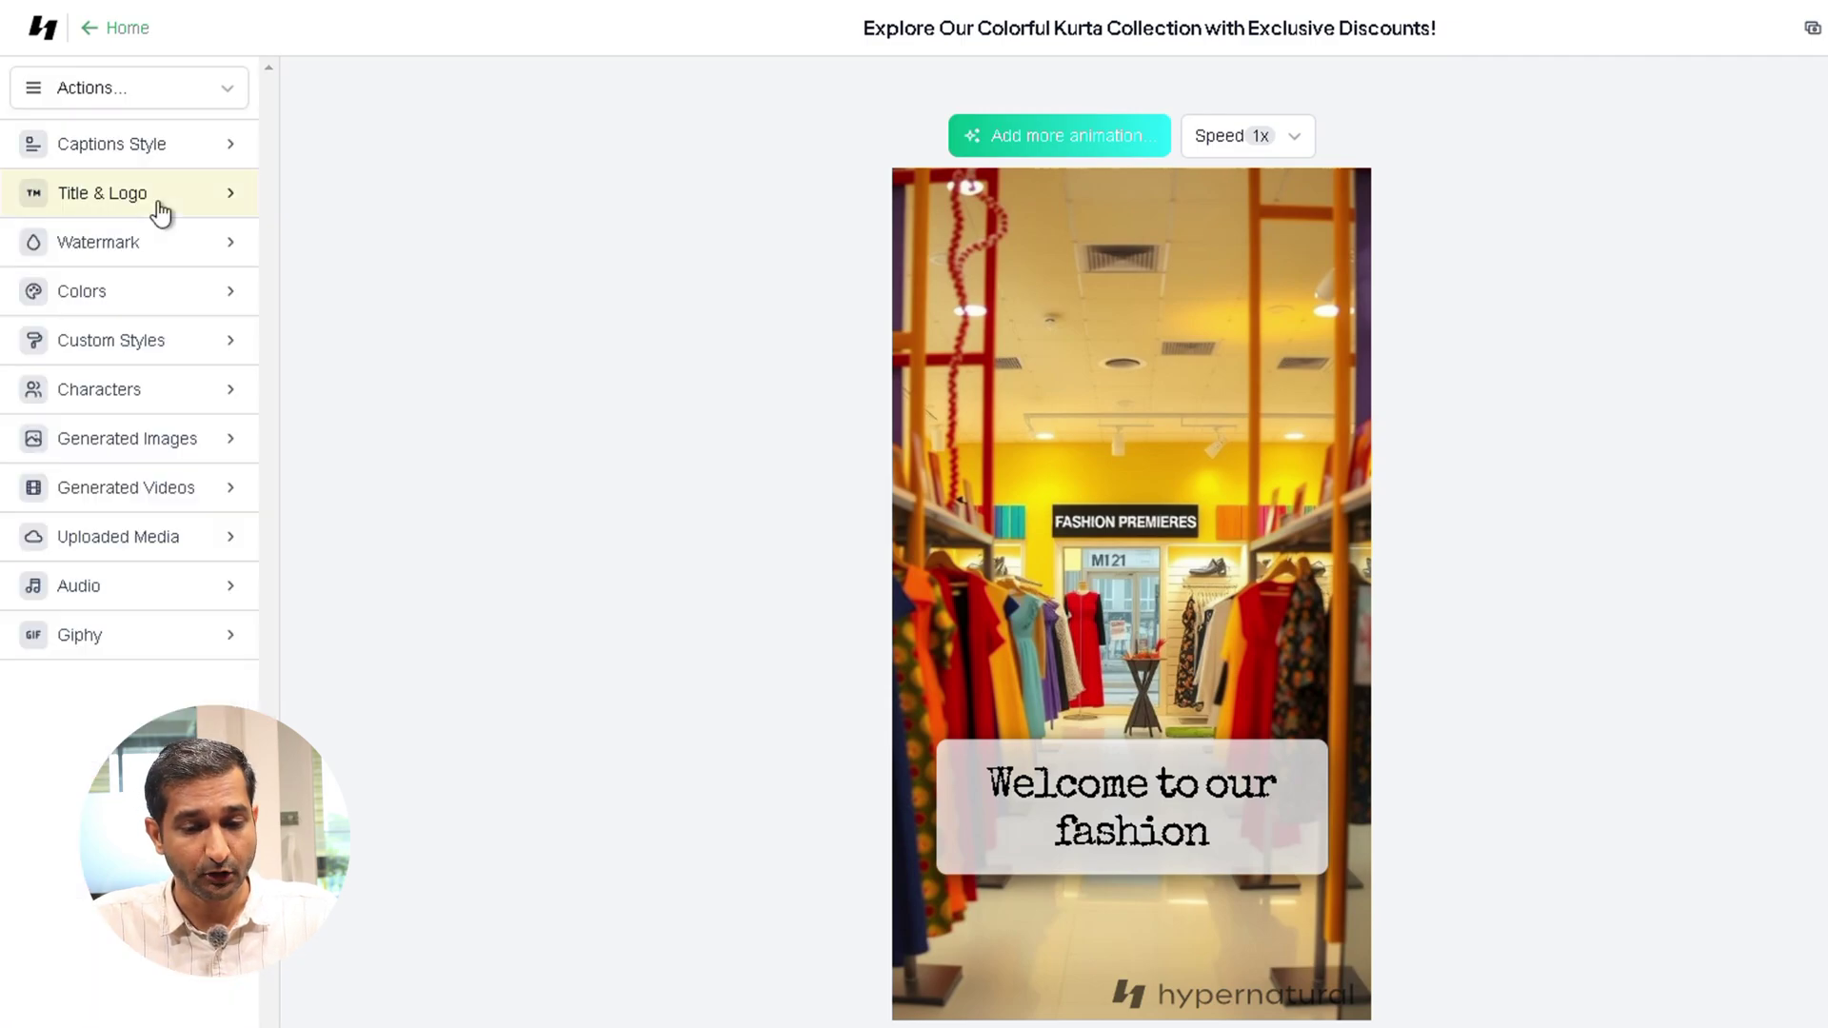
Review the title and logo, watermark and color settings of the kurta video
left_click(160, 200)
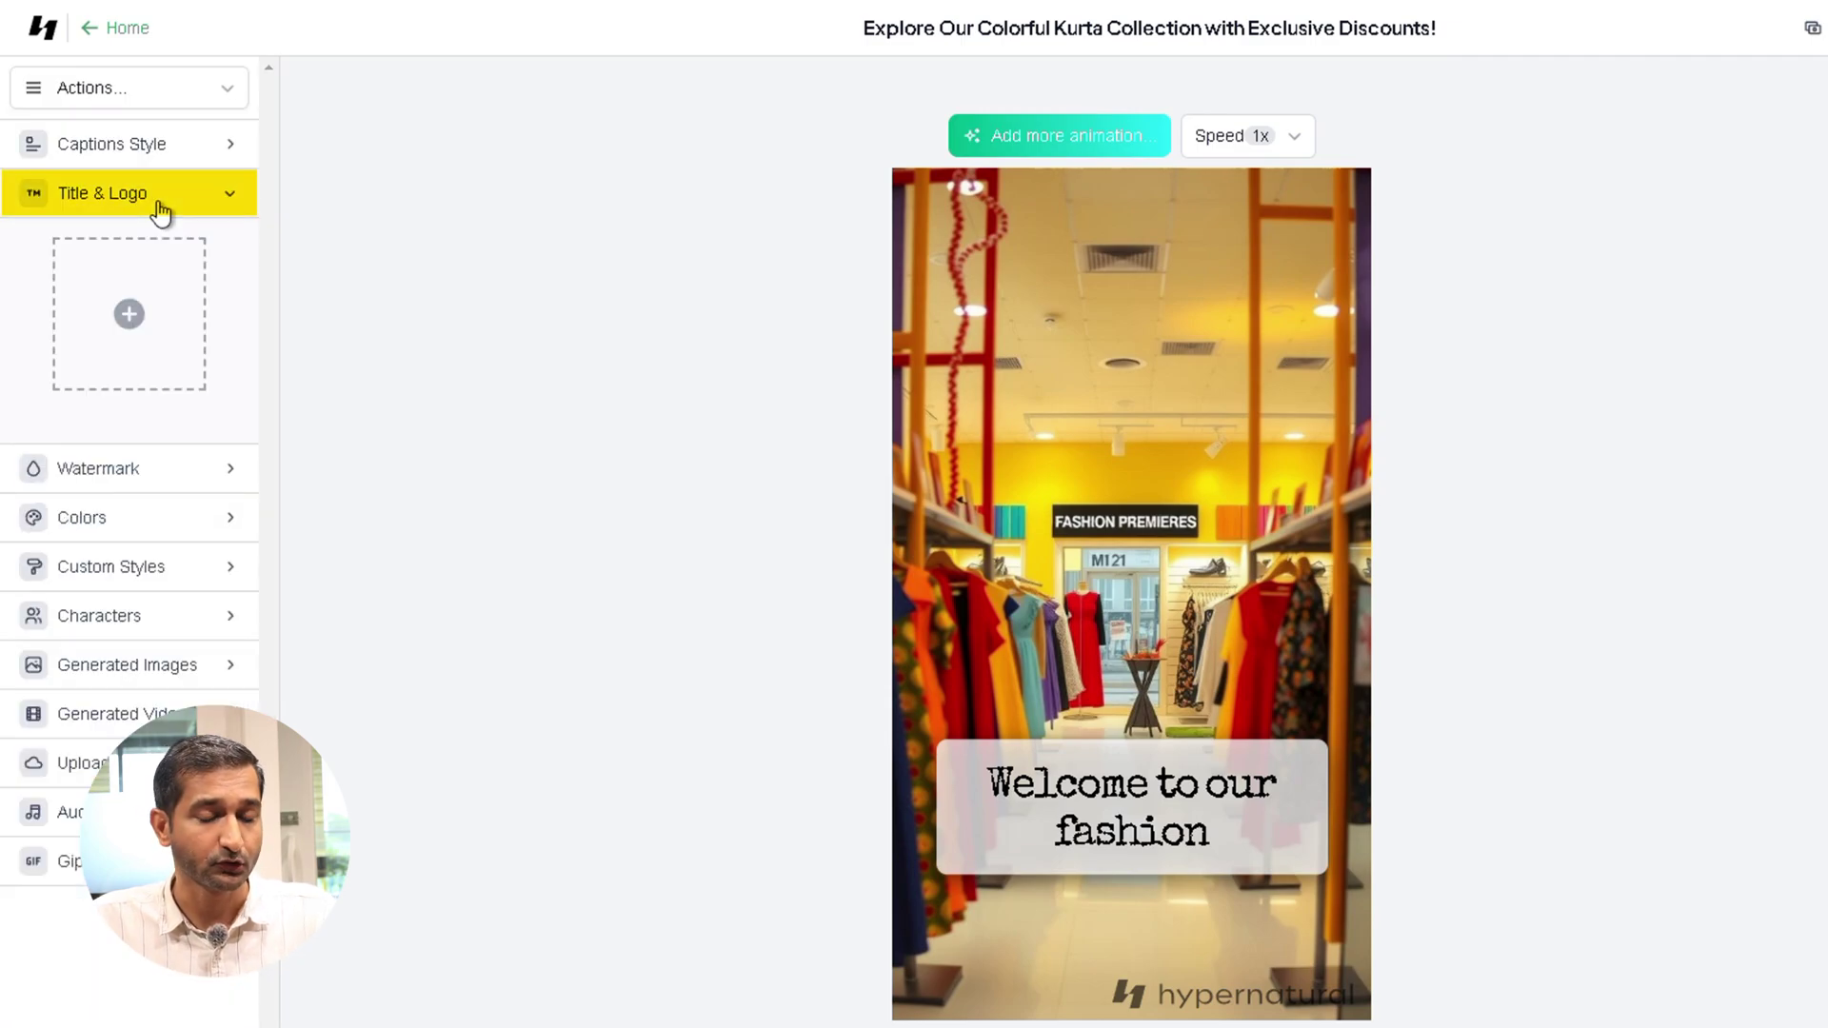
left_click(158, 204)
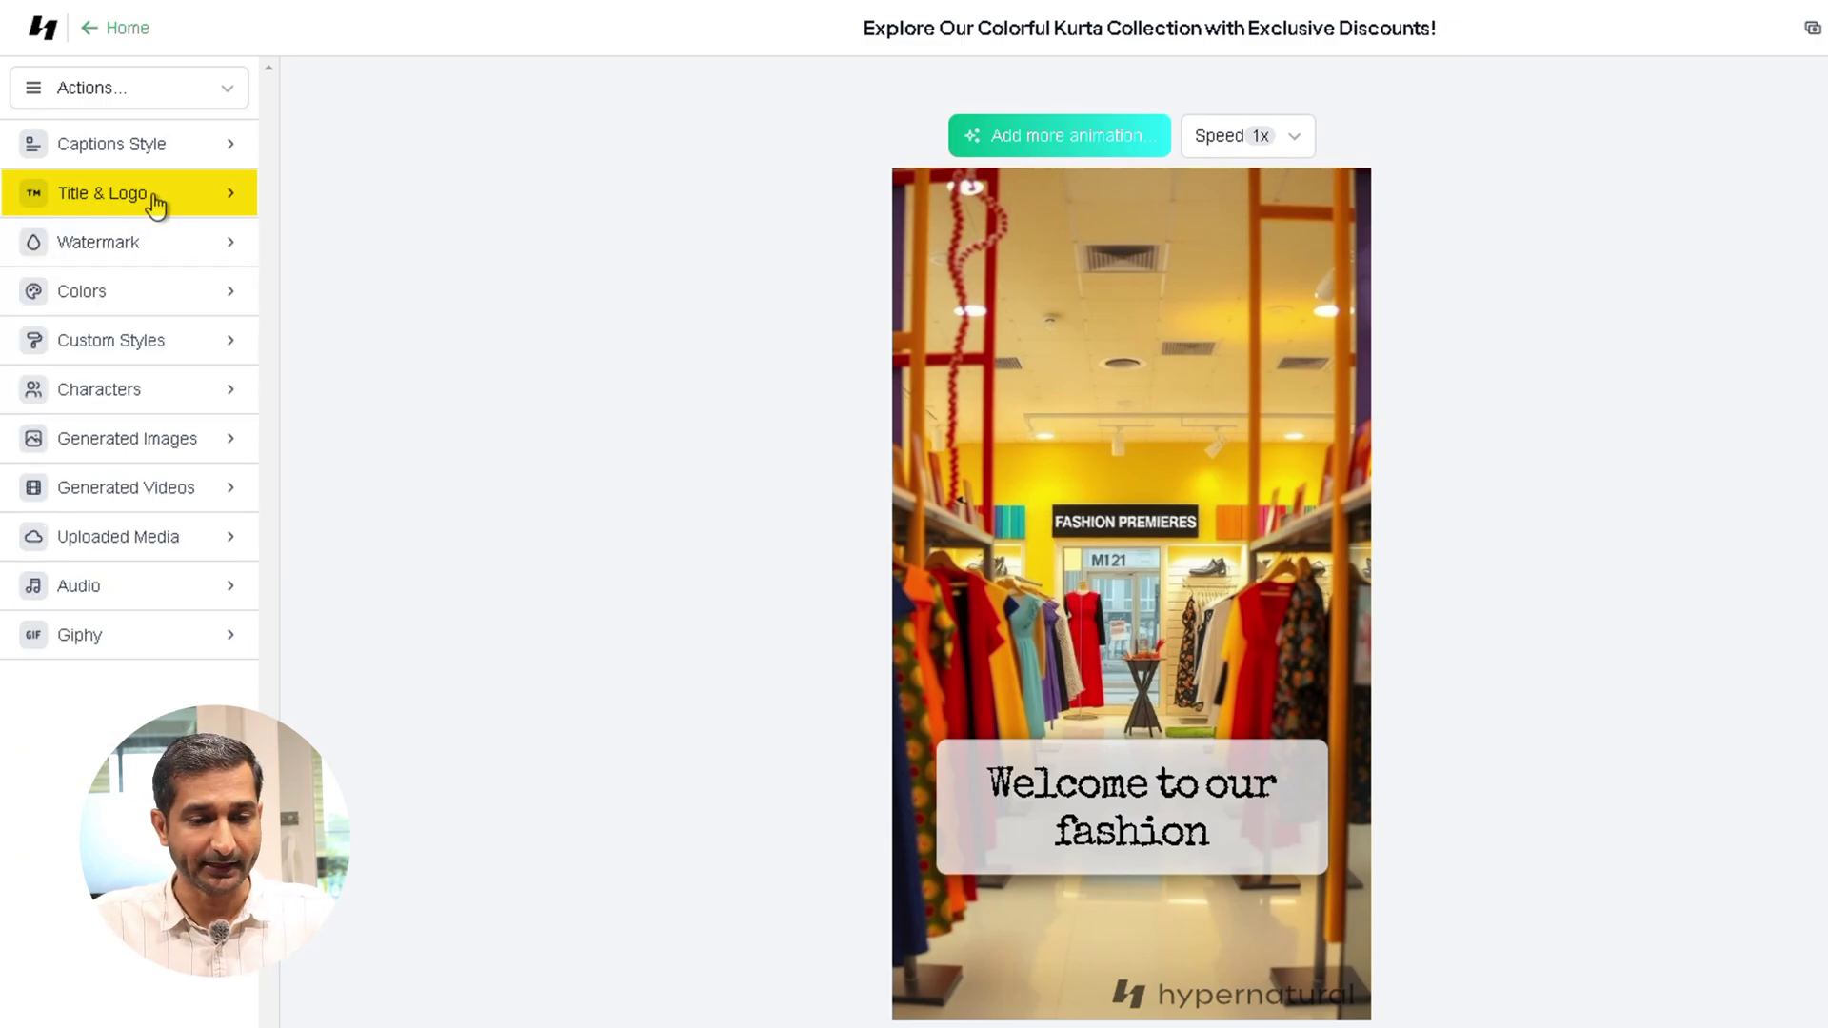
left_click(212, 246)
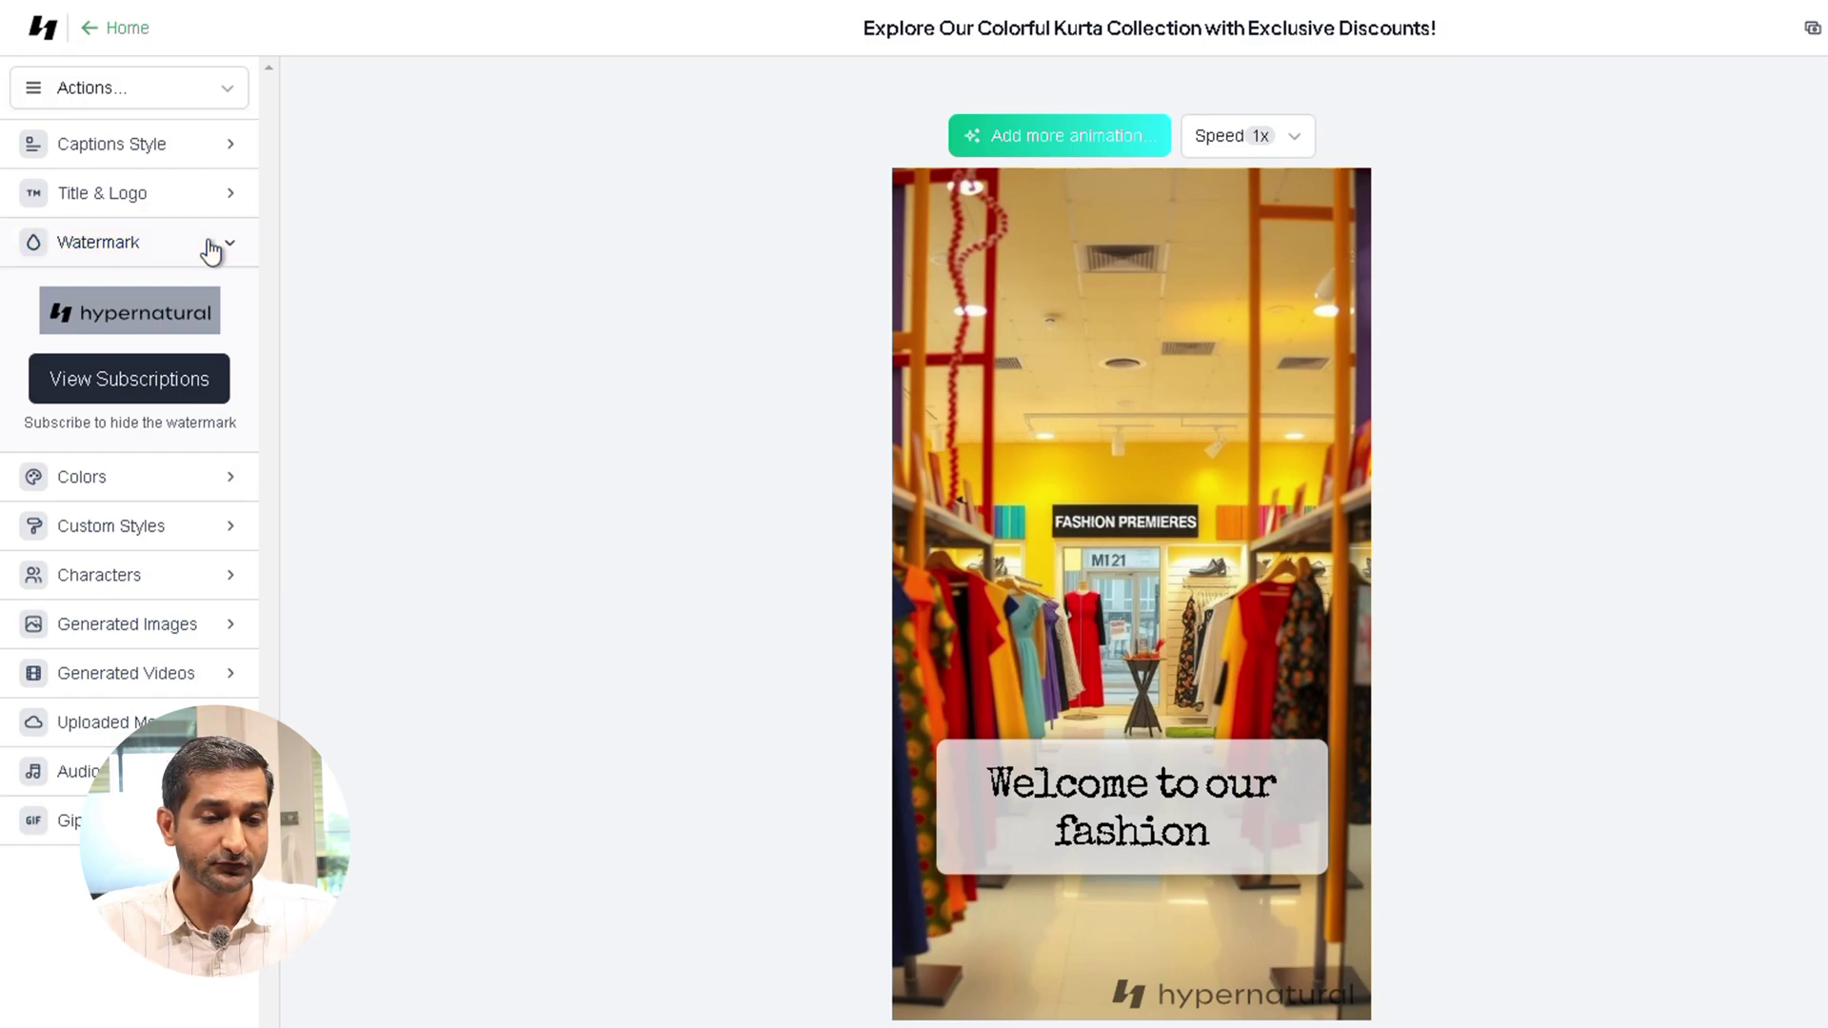
left_click(211, 245)
left_click(204, 303)
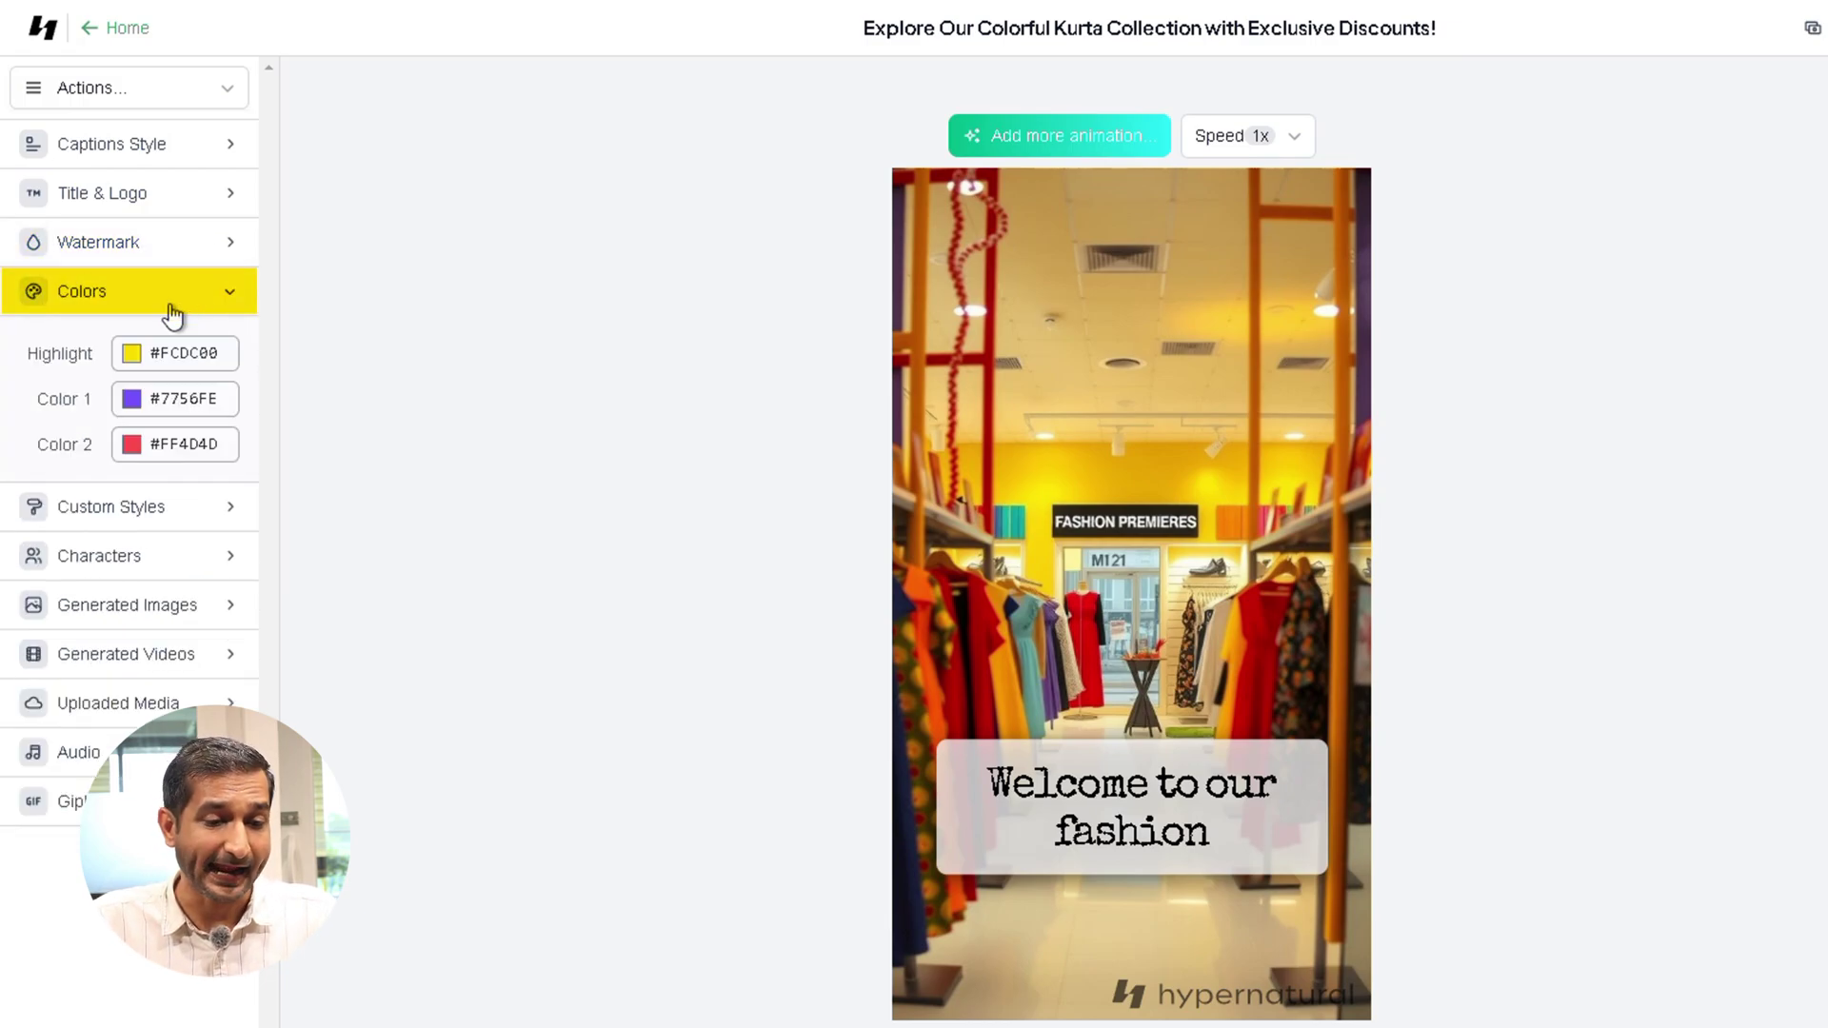
left_click(173, 309)
Review the video's custom styles, cast of characters, generated images and generated videos
left_click(192, 342)
left_click(199, 417)
left_click(225, 391)
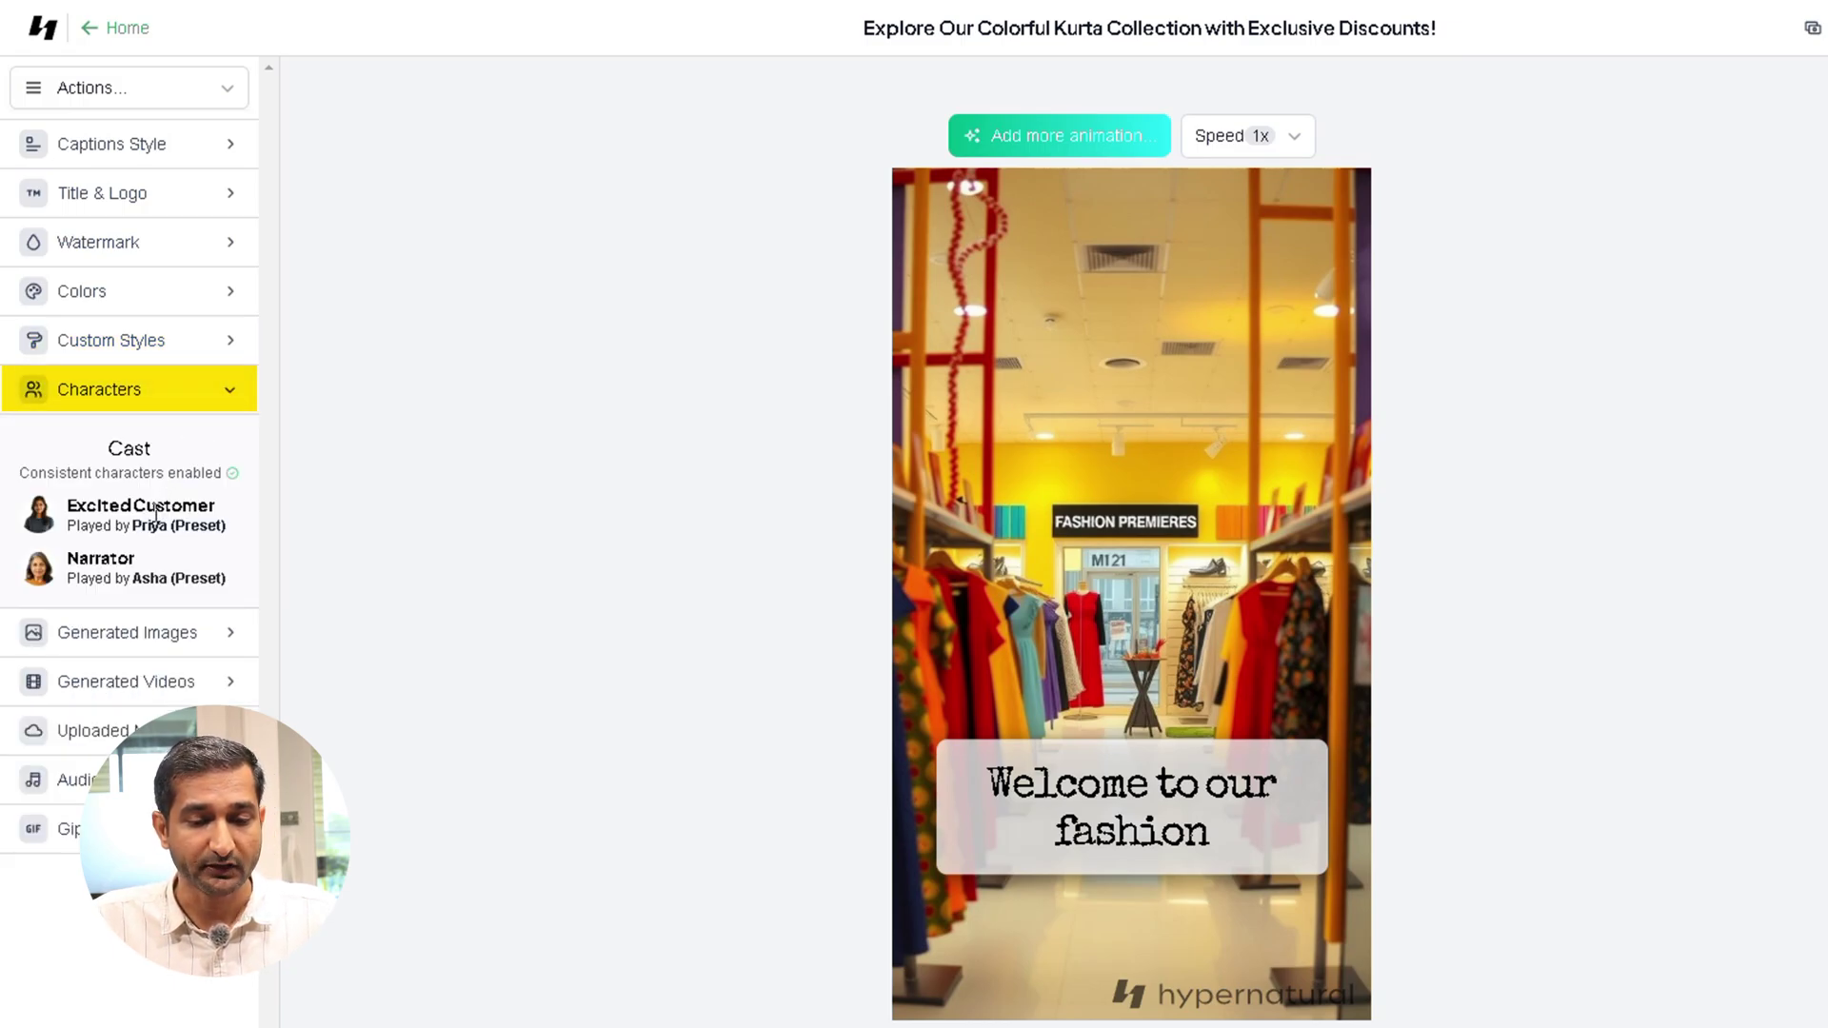
left_click(233, 395)
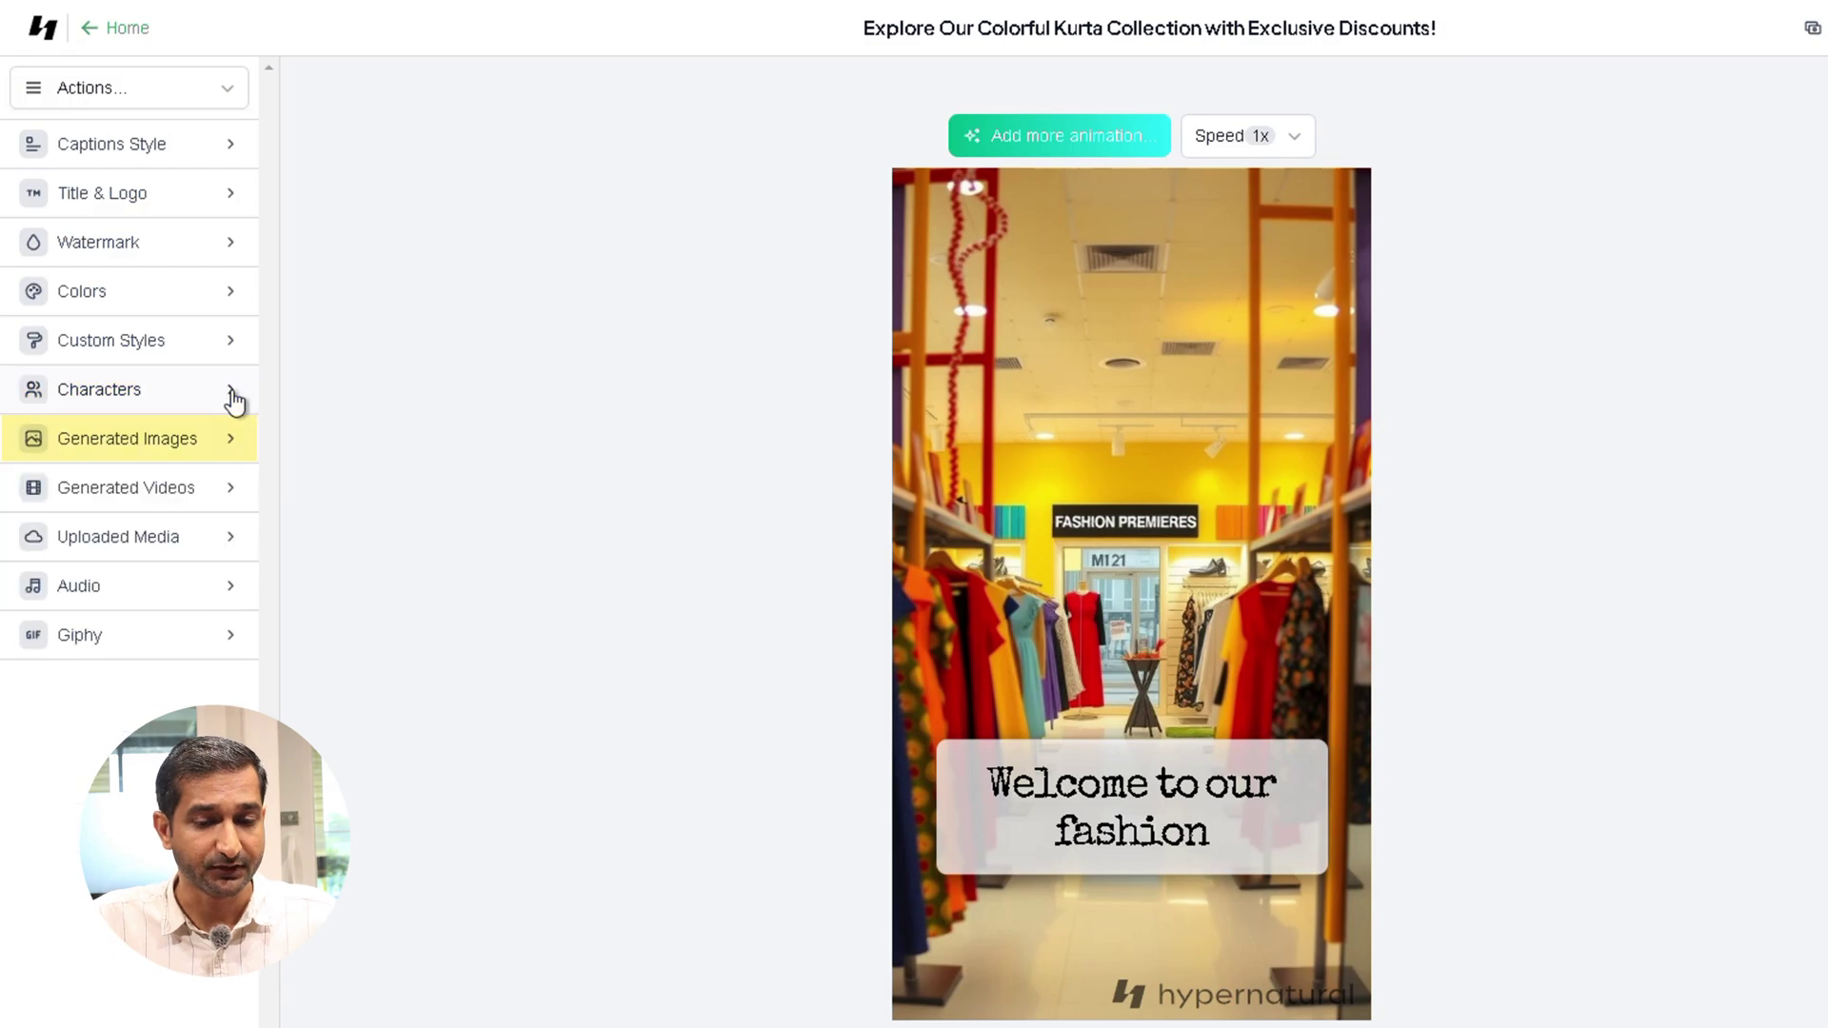
left_click(217, 439)
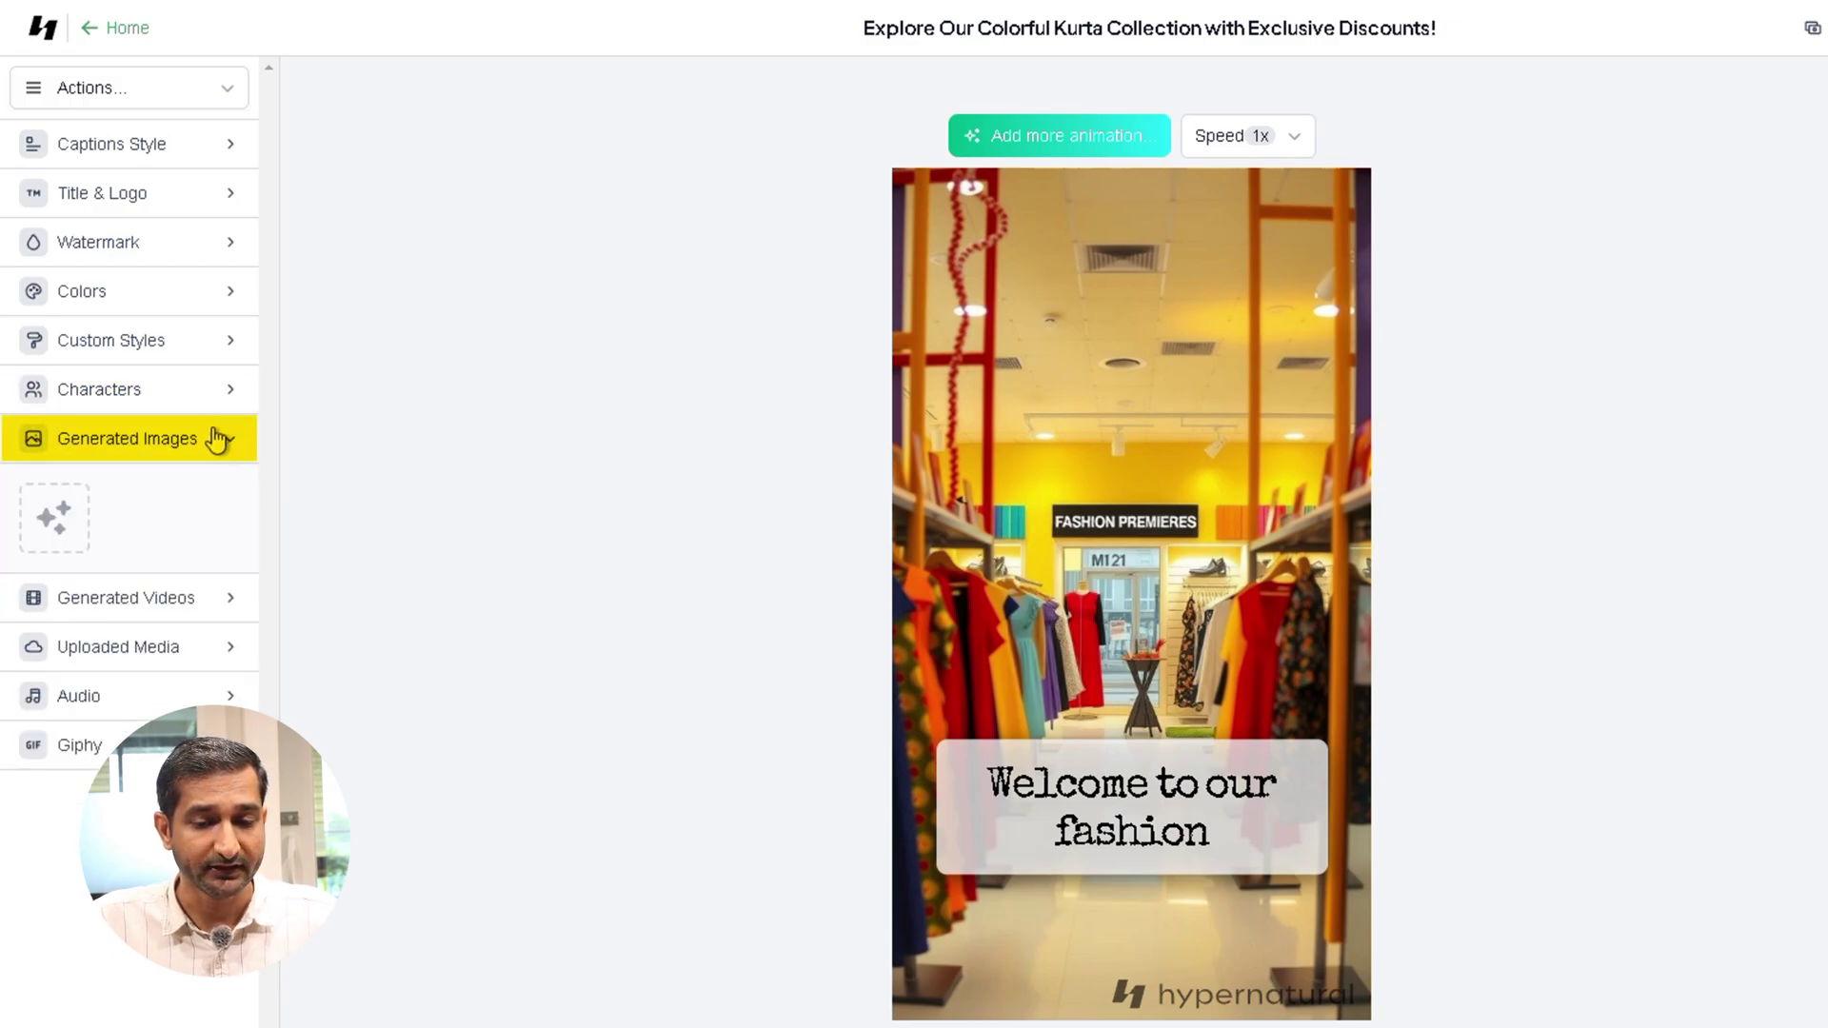
left_click(220, 441)
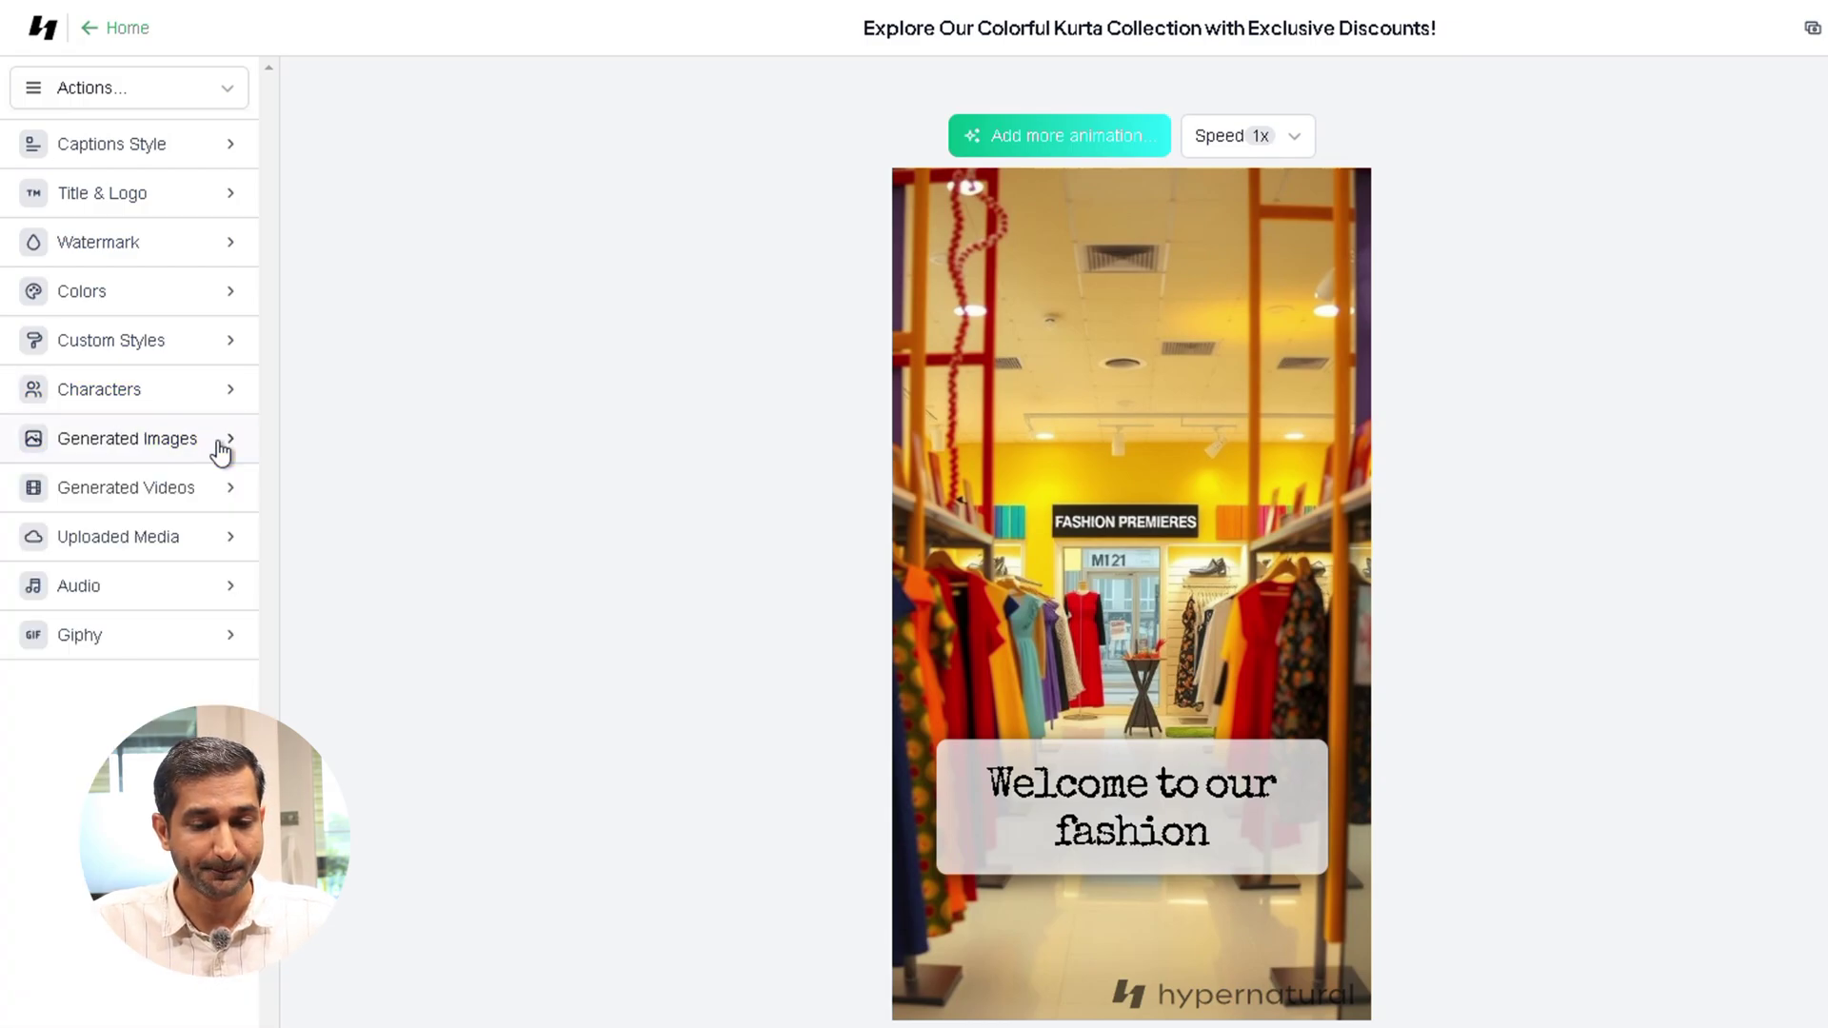
left_click(214, 494)
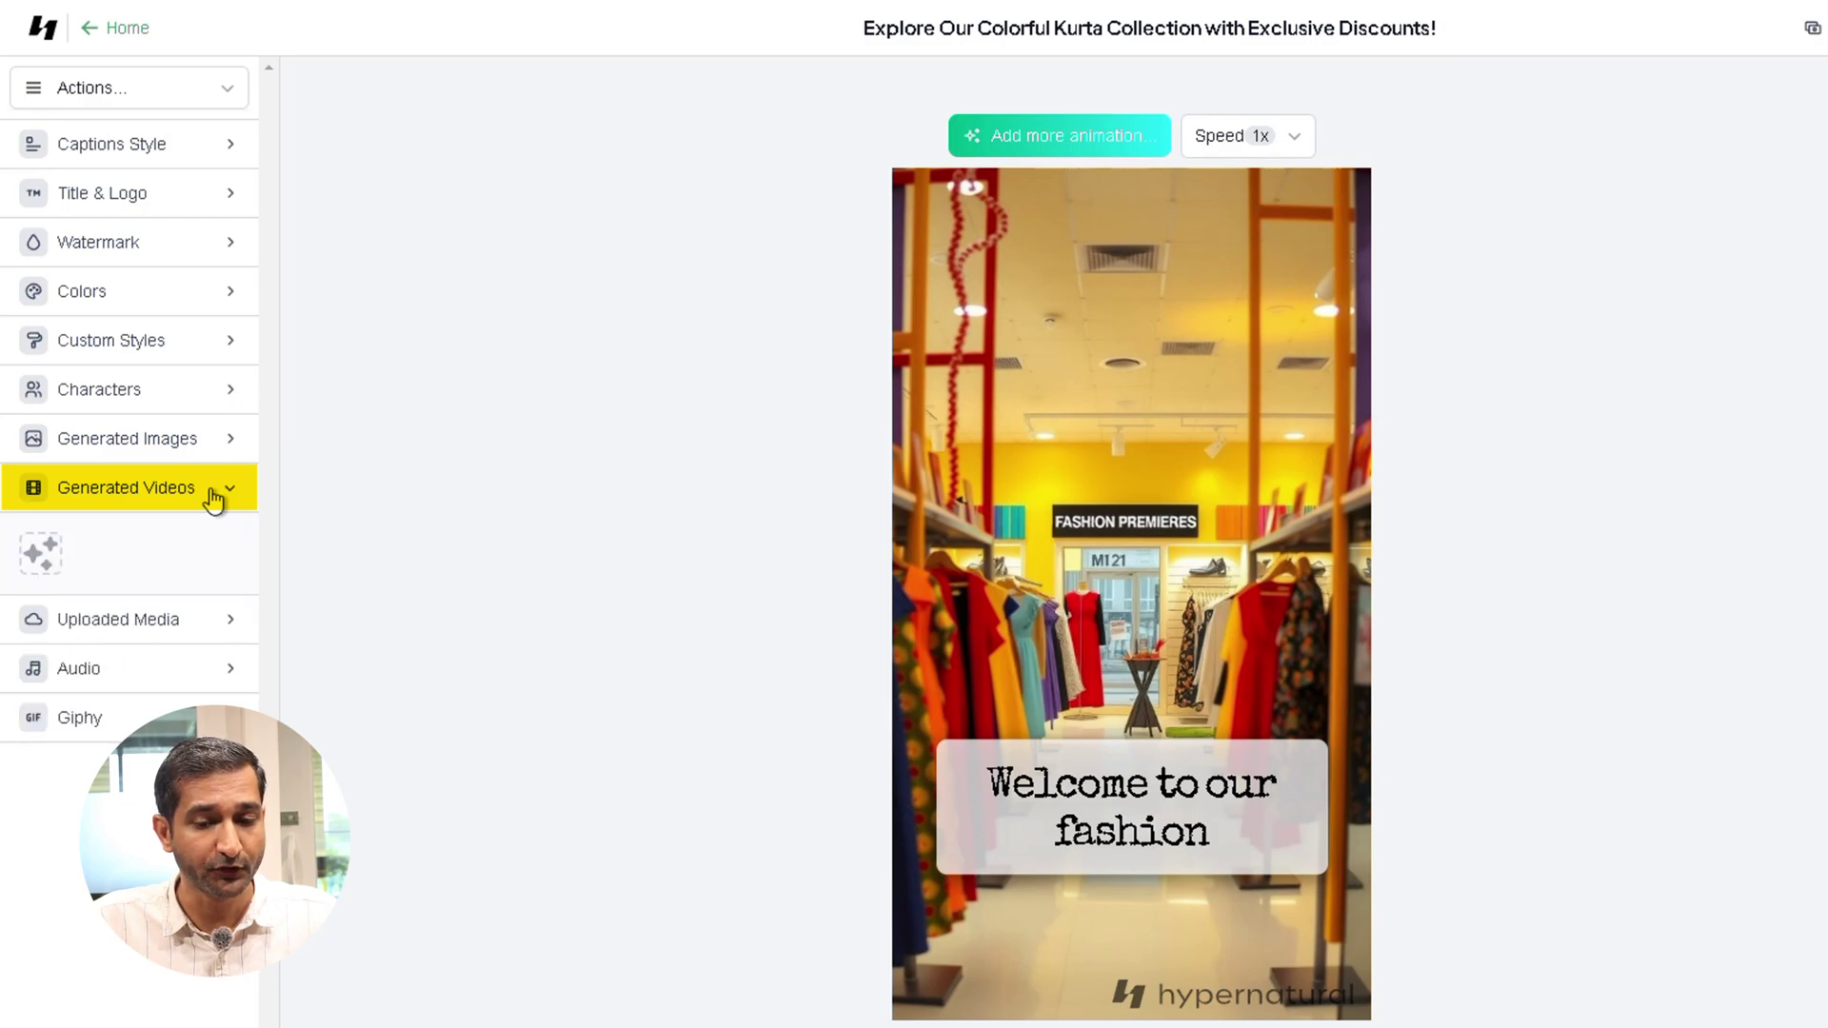
left_click(215, 496)
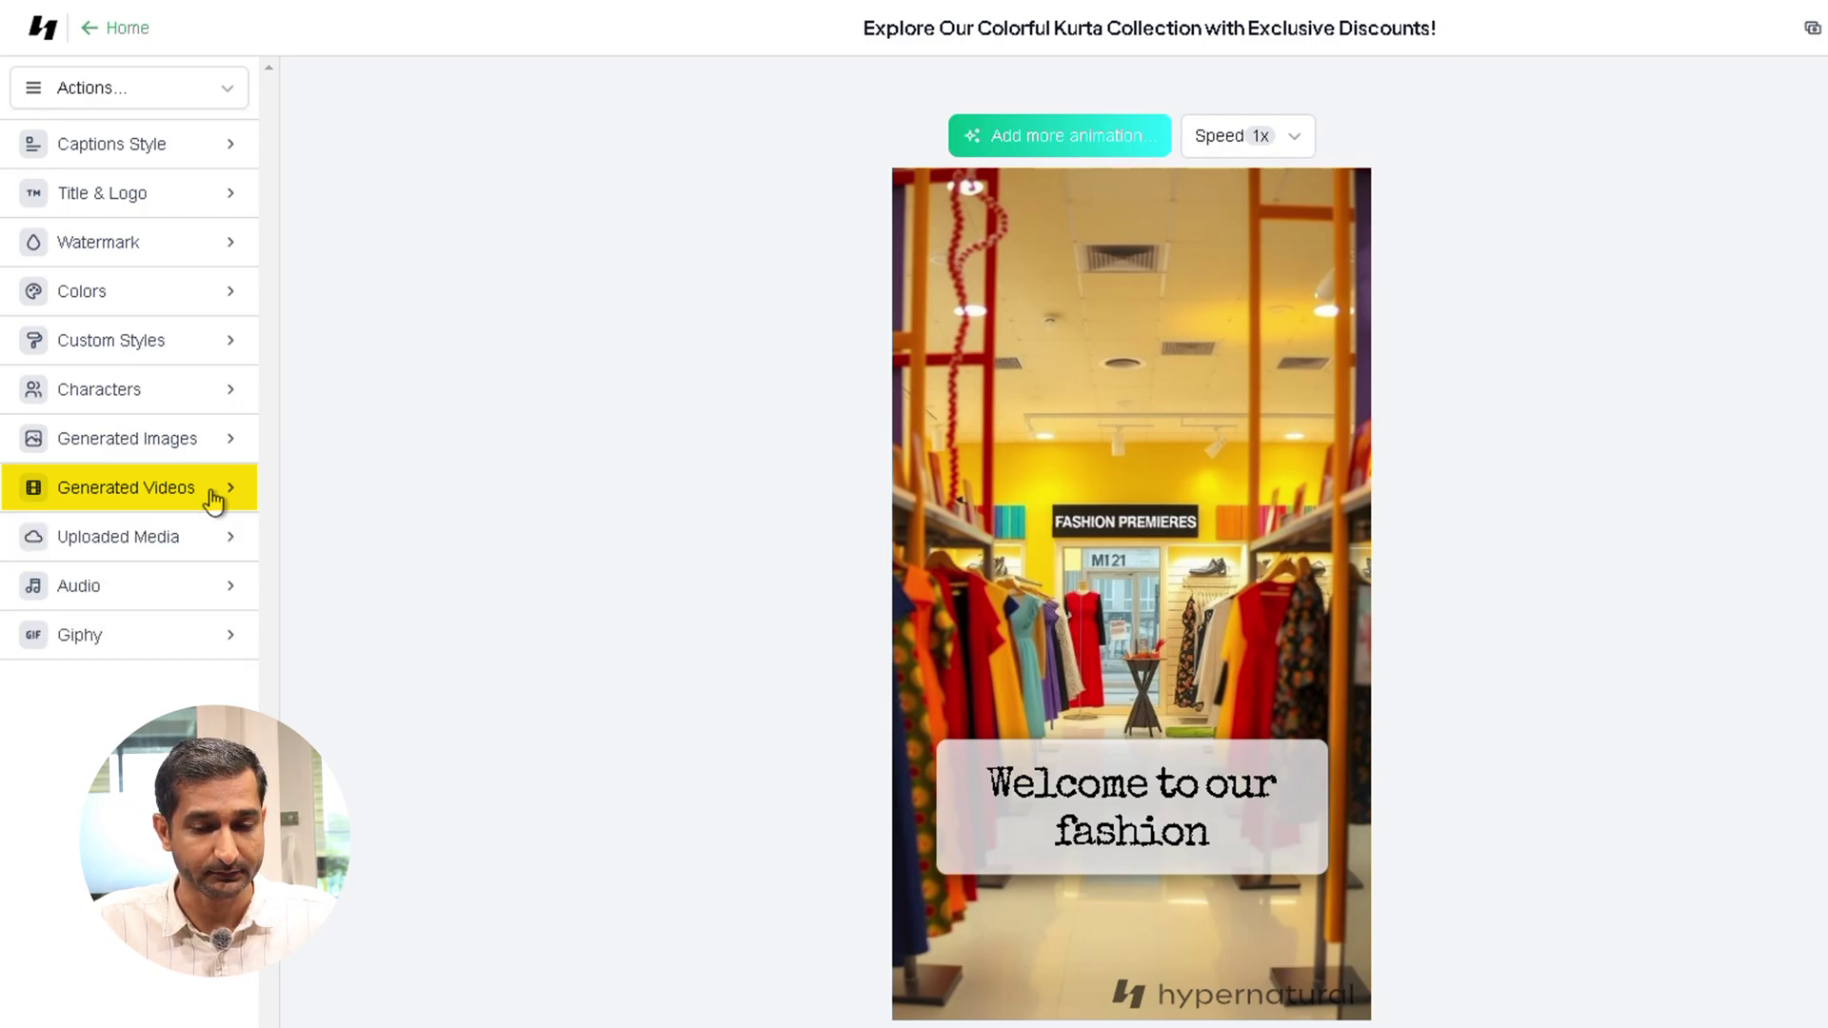
Look over the uploaded media and the voiceover and own-audio volume settings
left_click(212, 536)
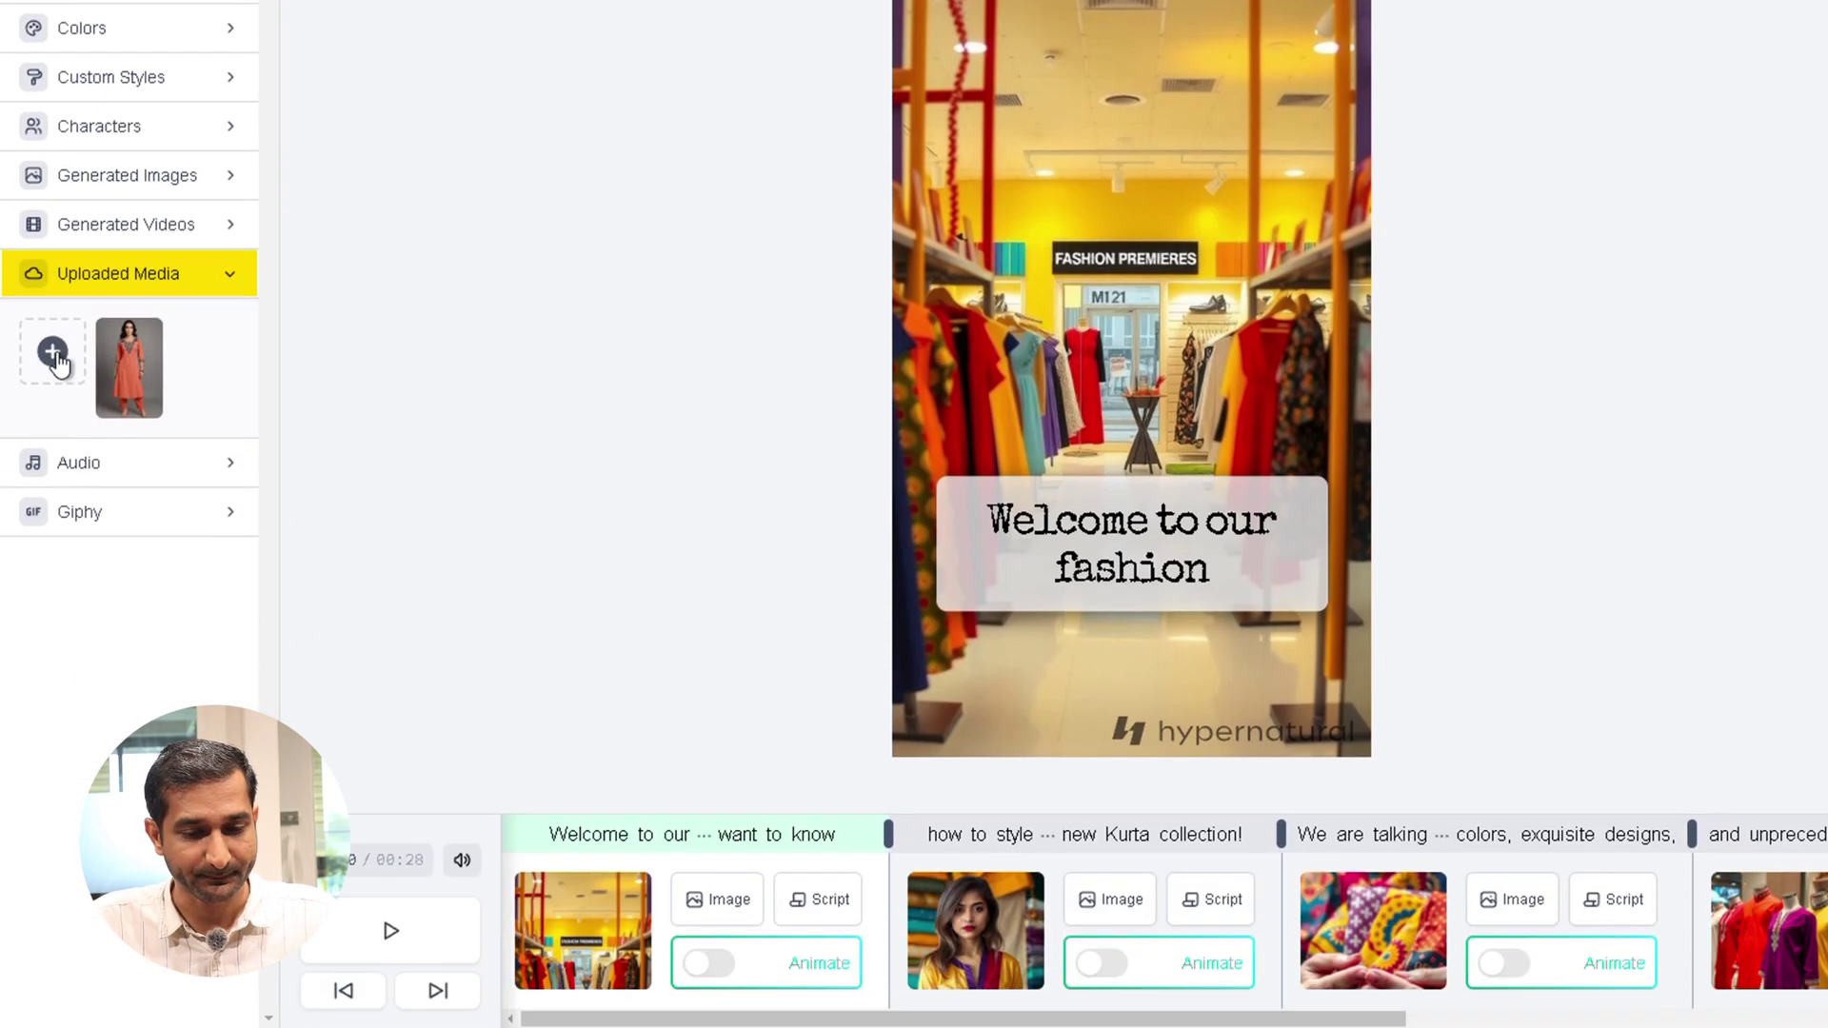
left_click(210, 471)
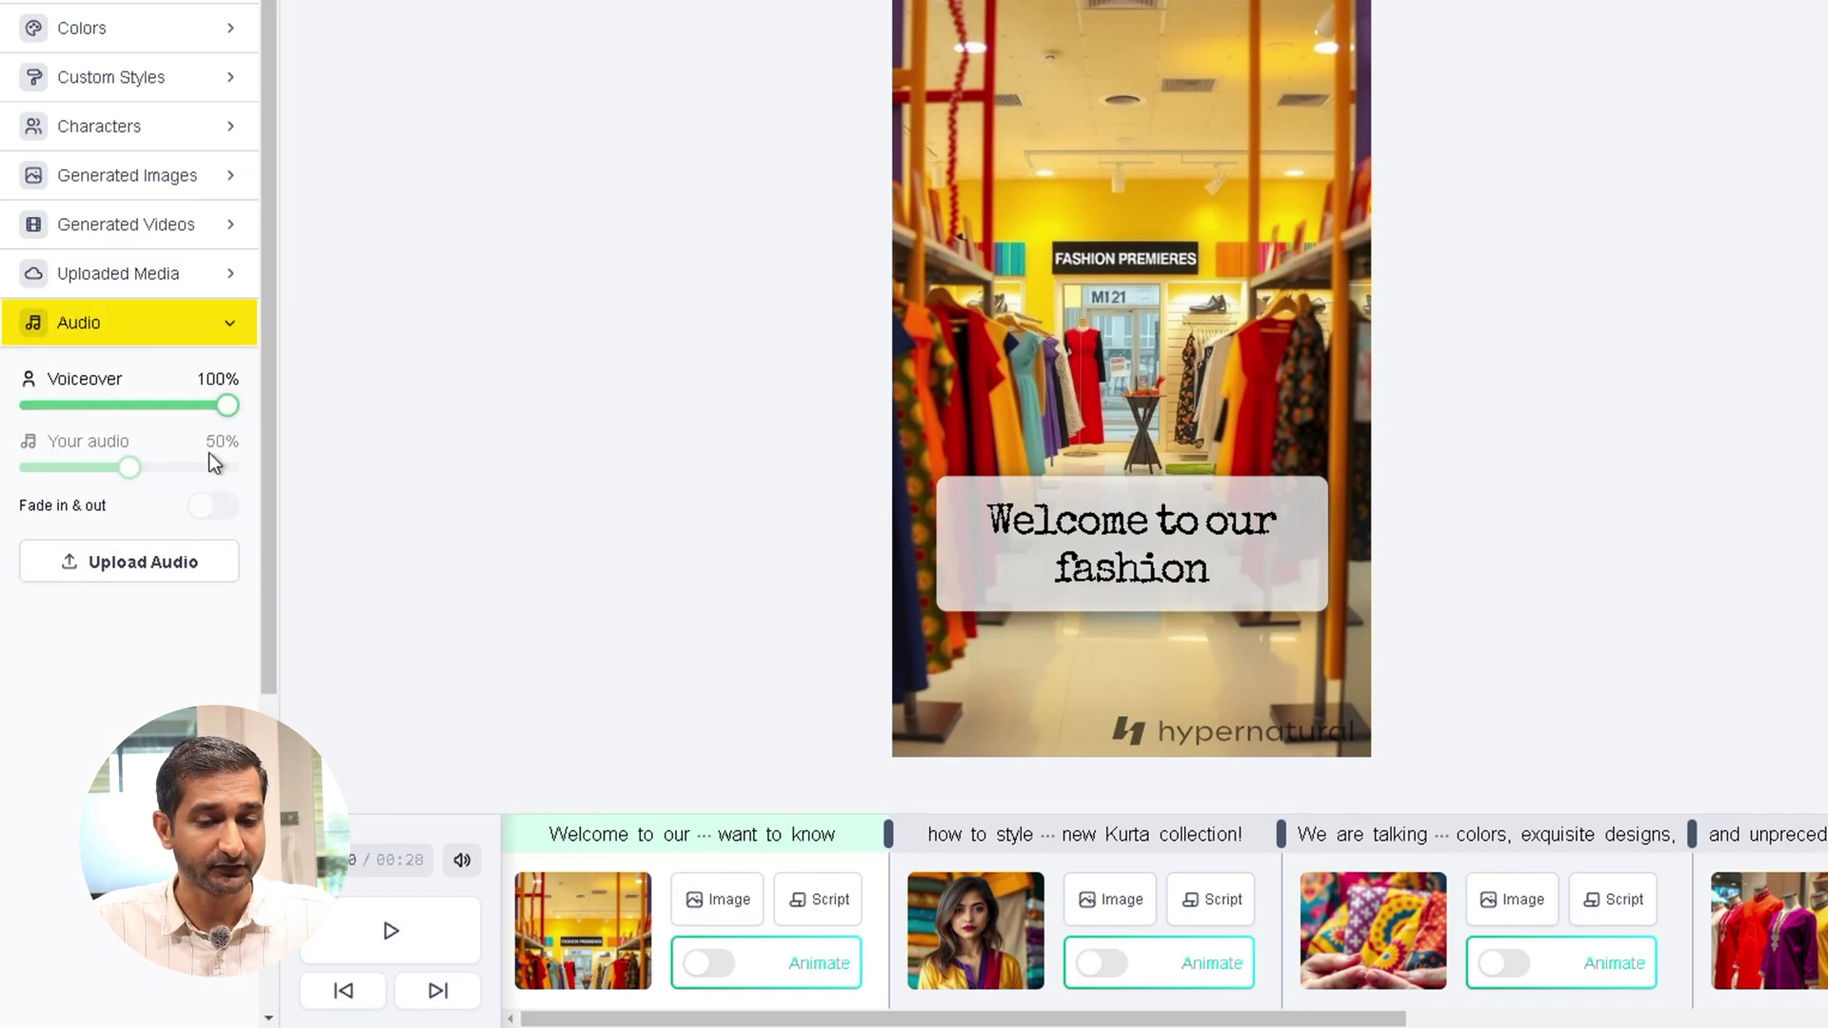
left_click_drag(221, 467, 125, 471)
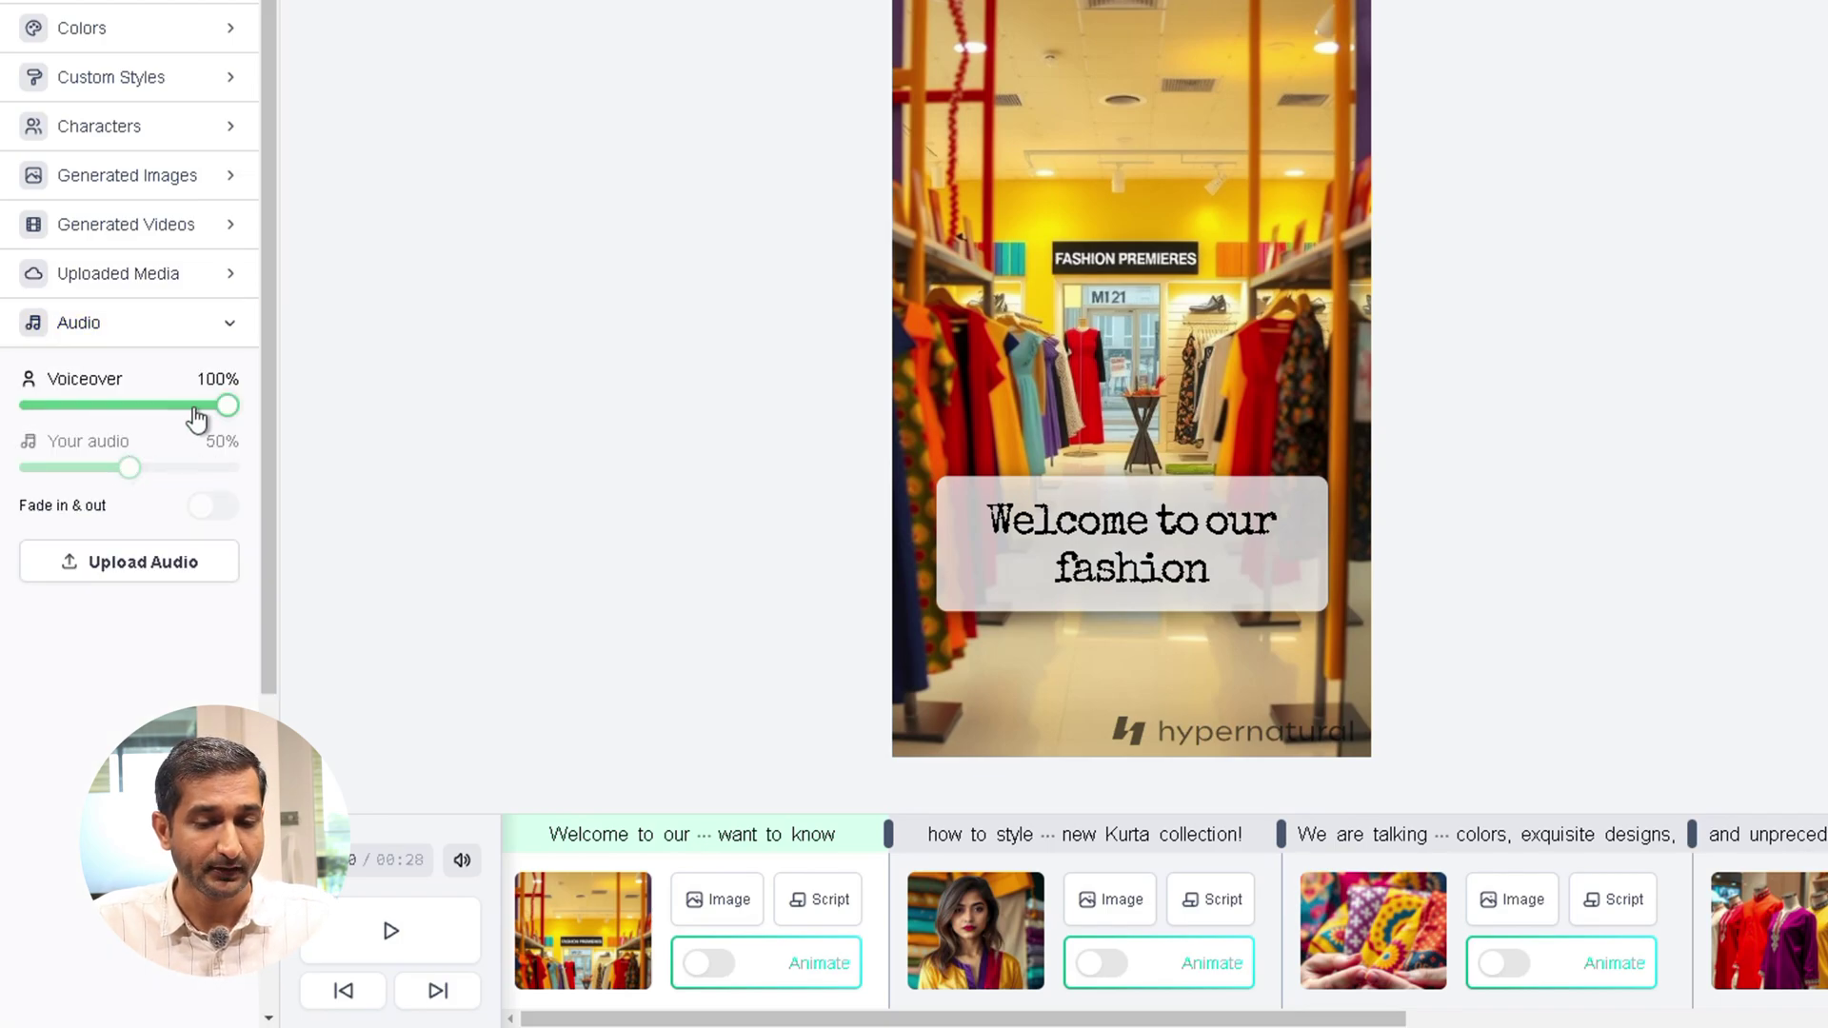
left_click(217, 373)
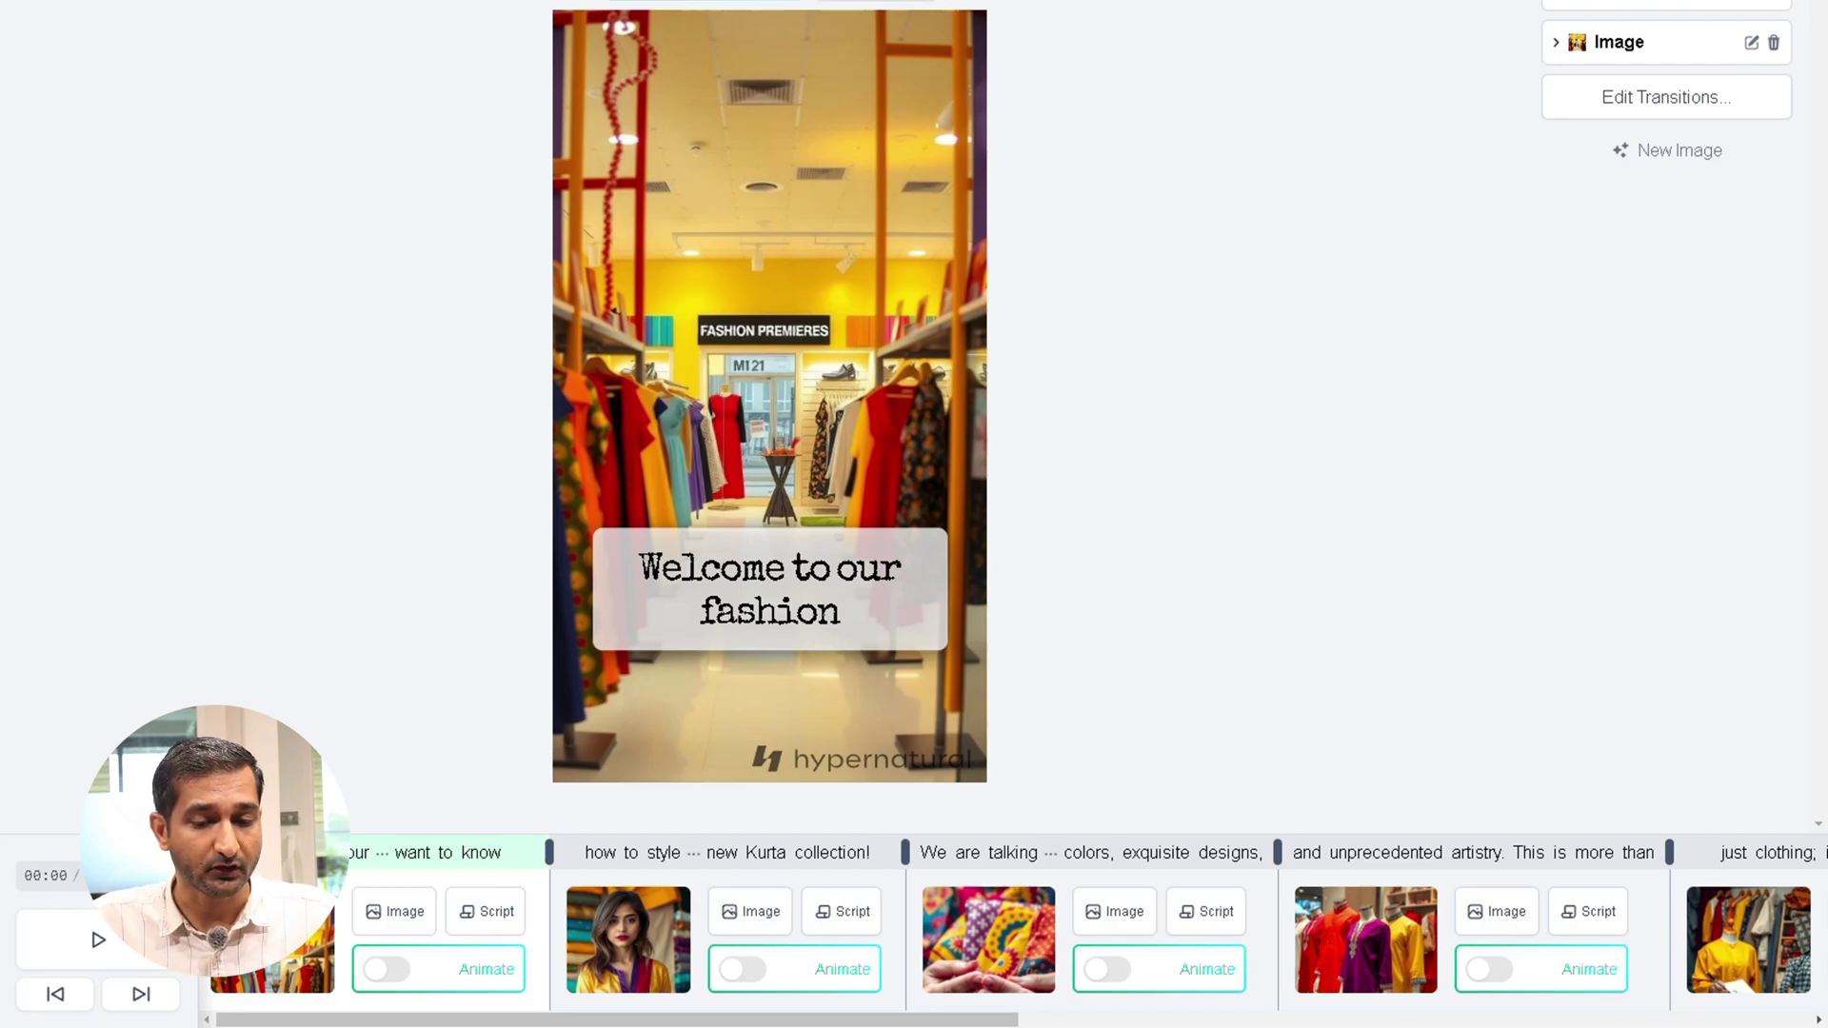
Replace the third scene's image with the uploaded photo of the orange embroidered kurta
scroll(714, 955, "right", 10)
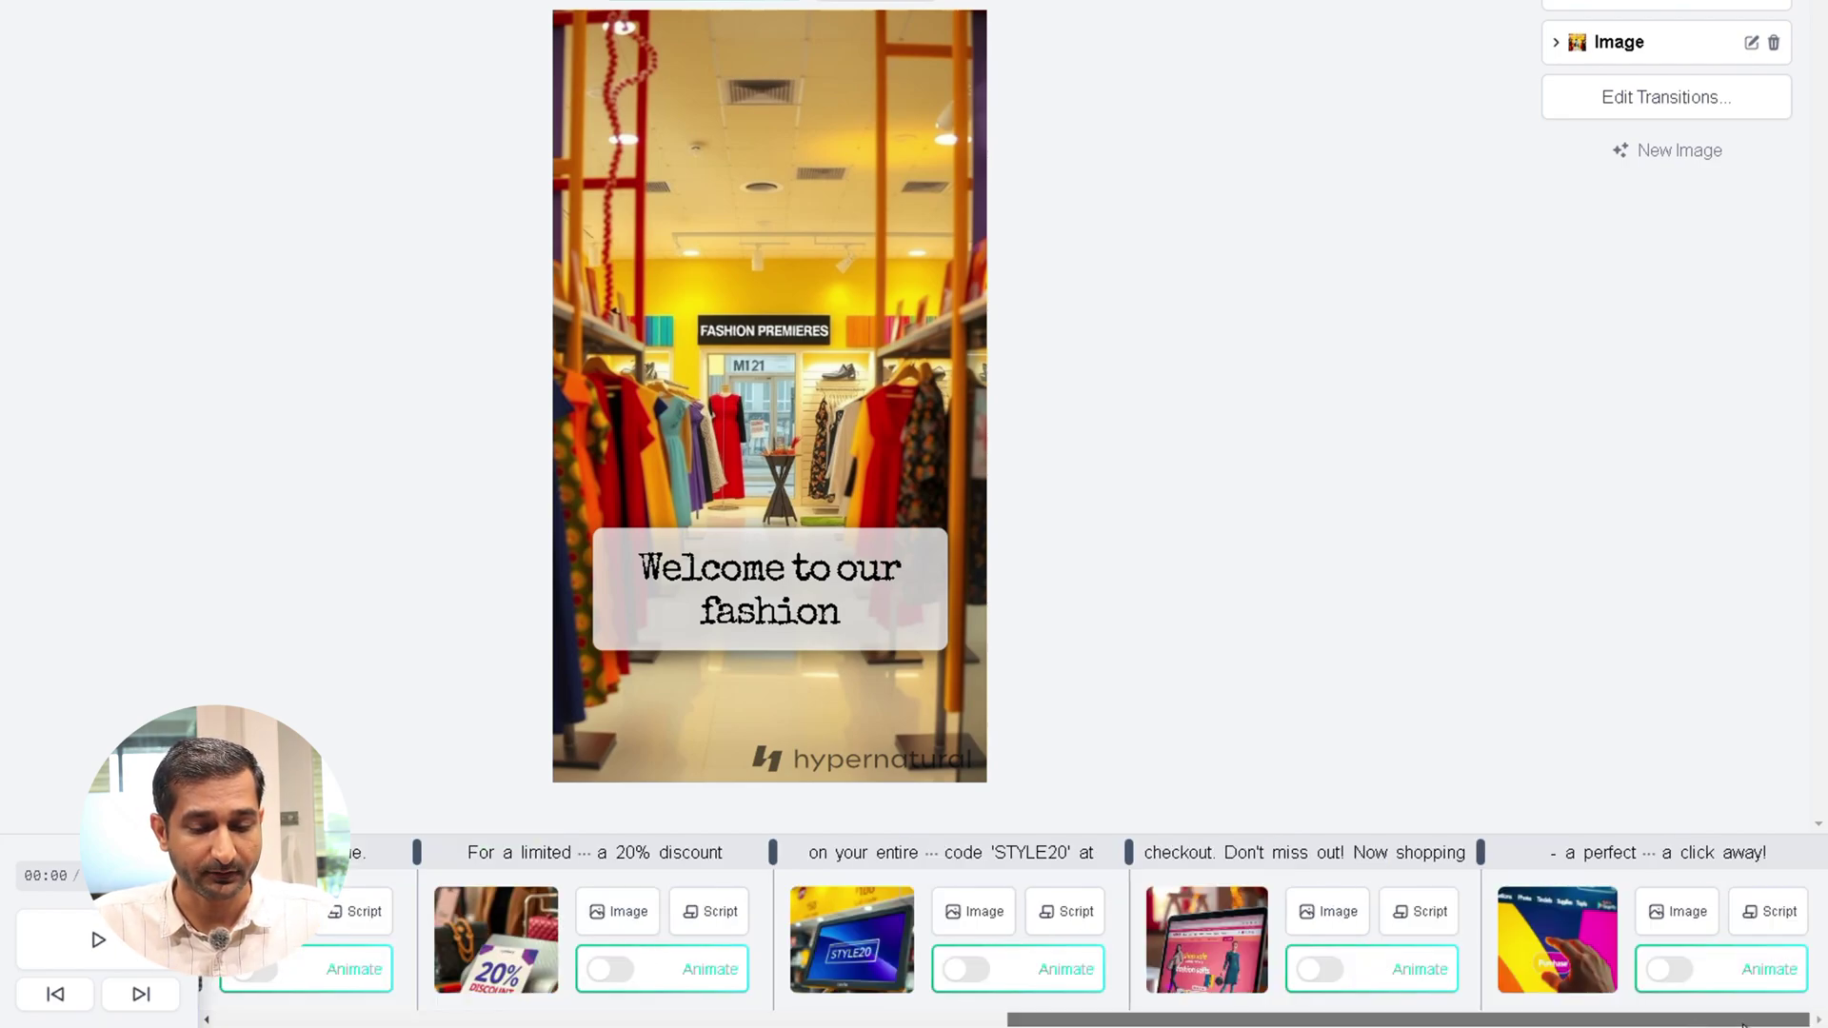
scroll(713, 955, "left", 10)
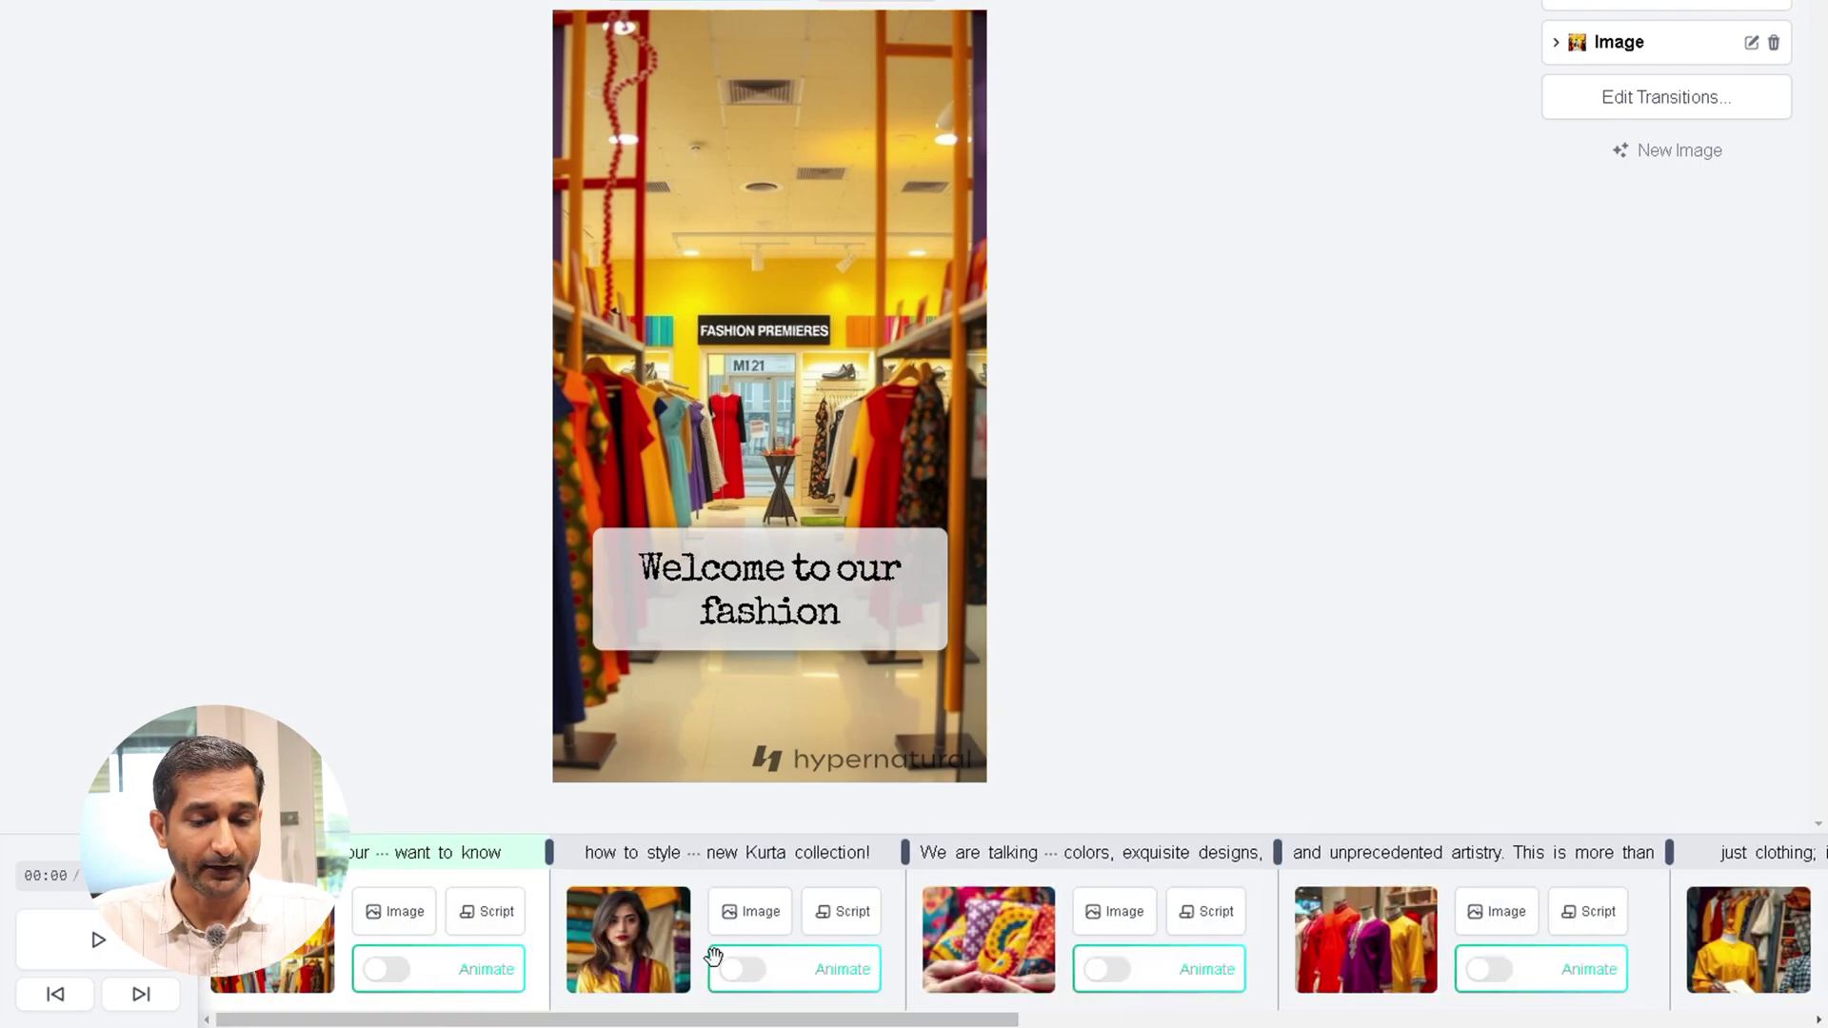
left_click(648, 952)
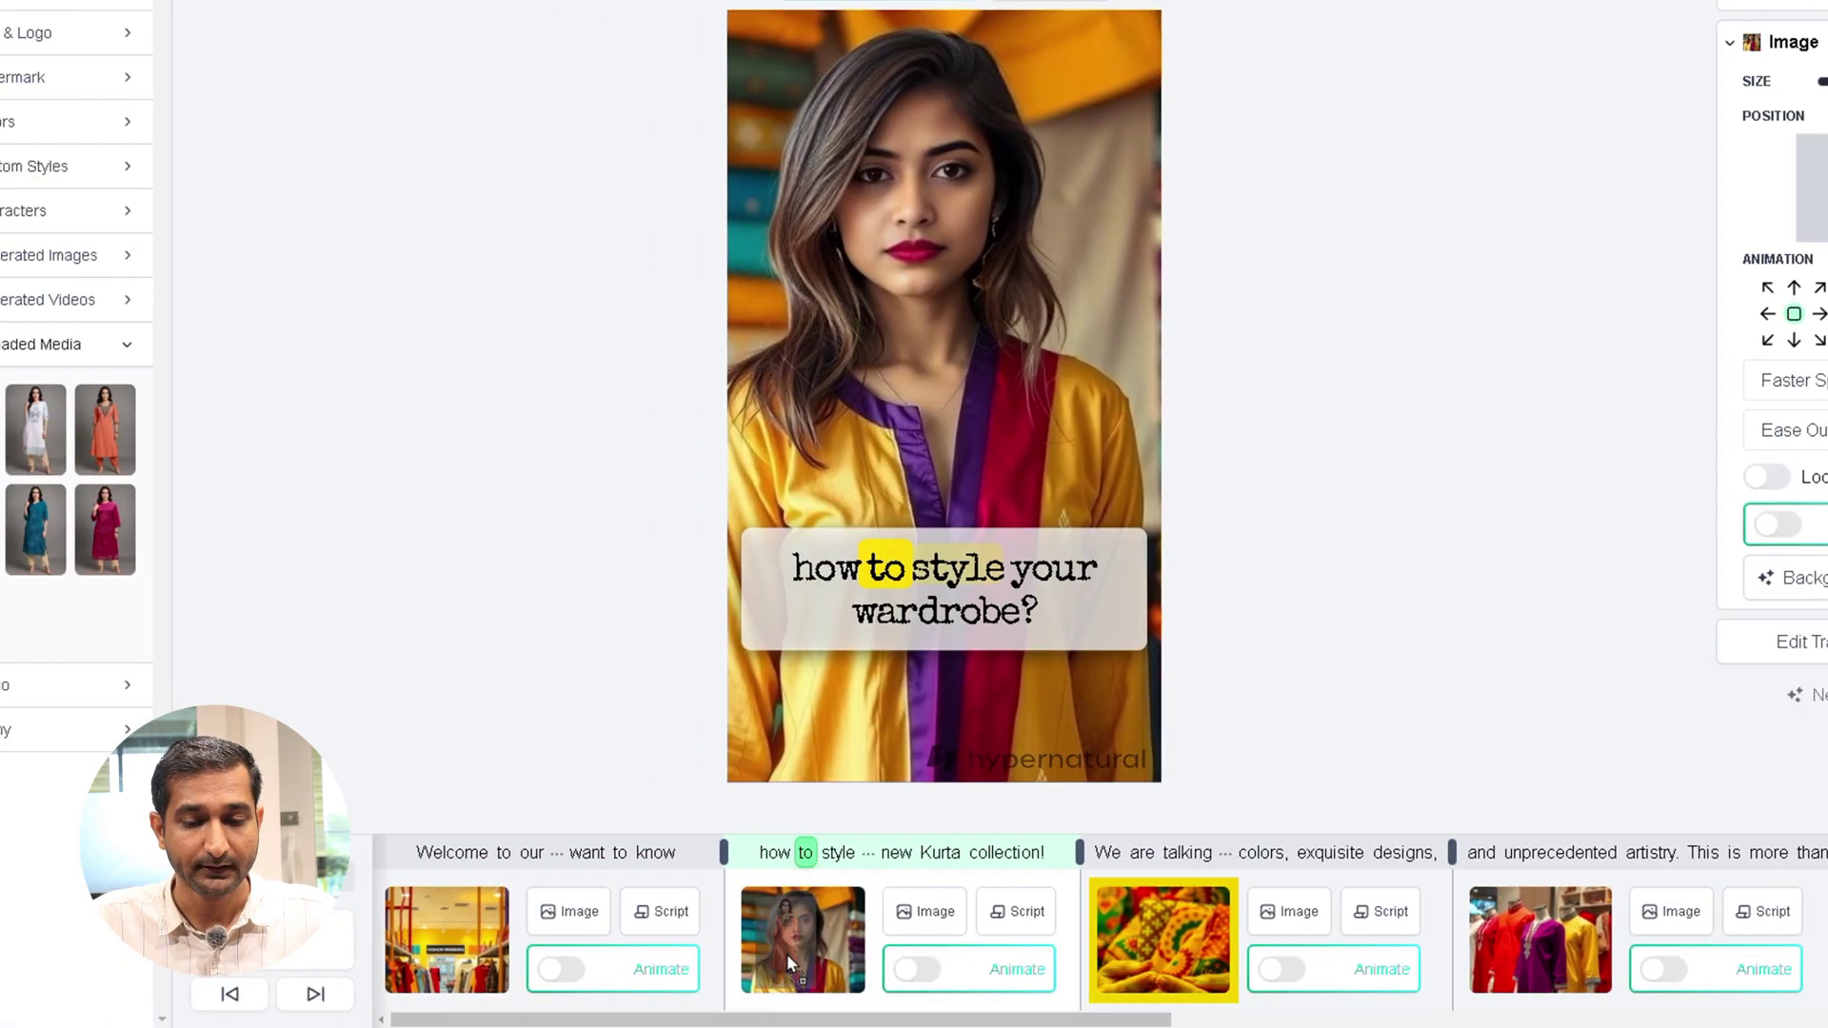
left_click(1115, 913)
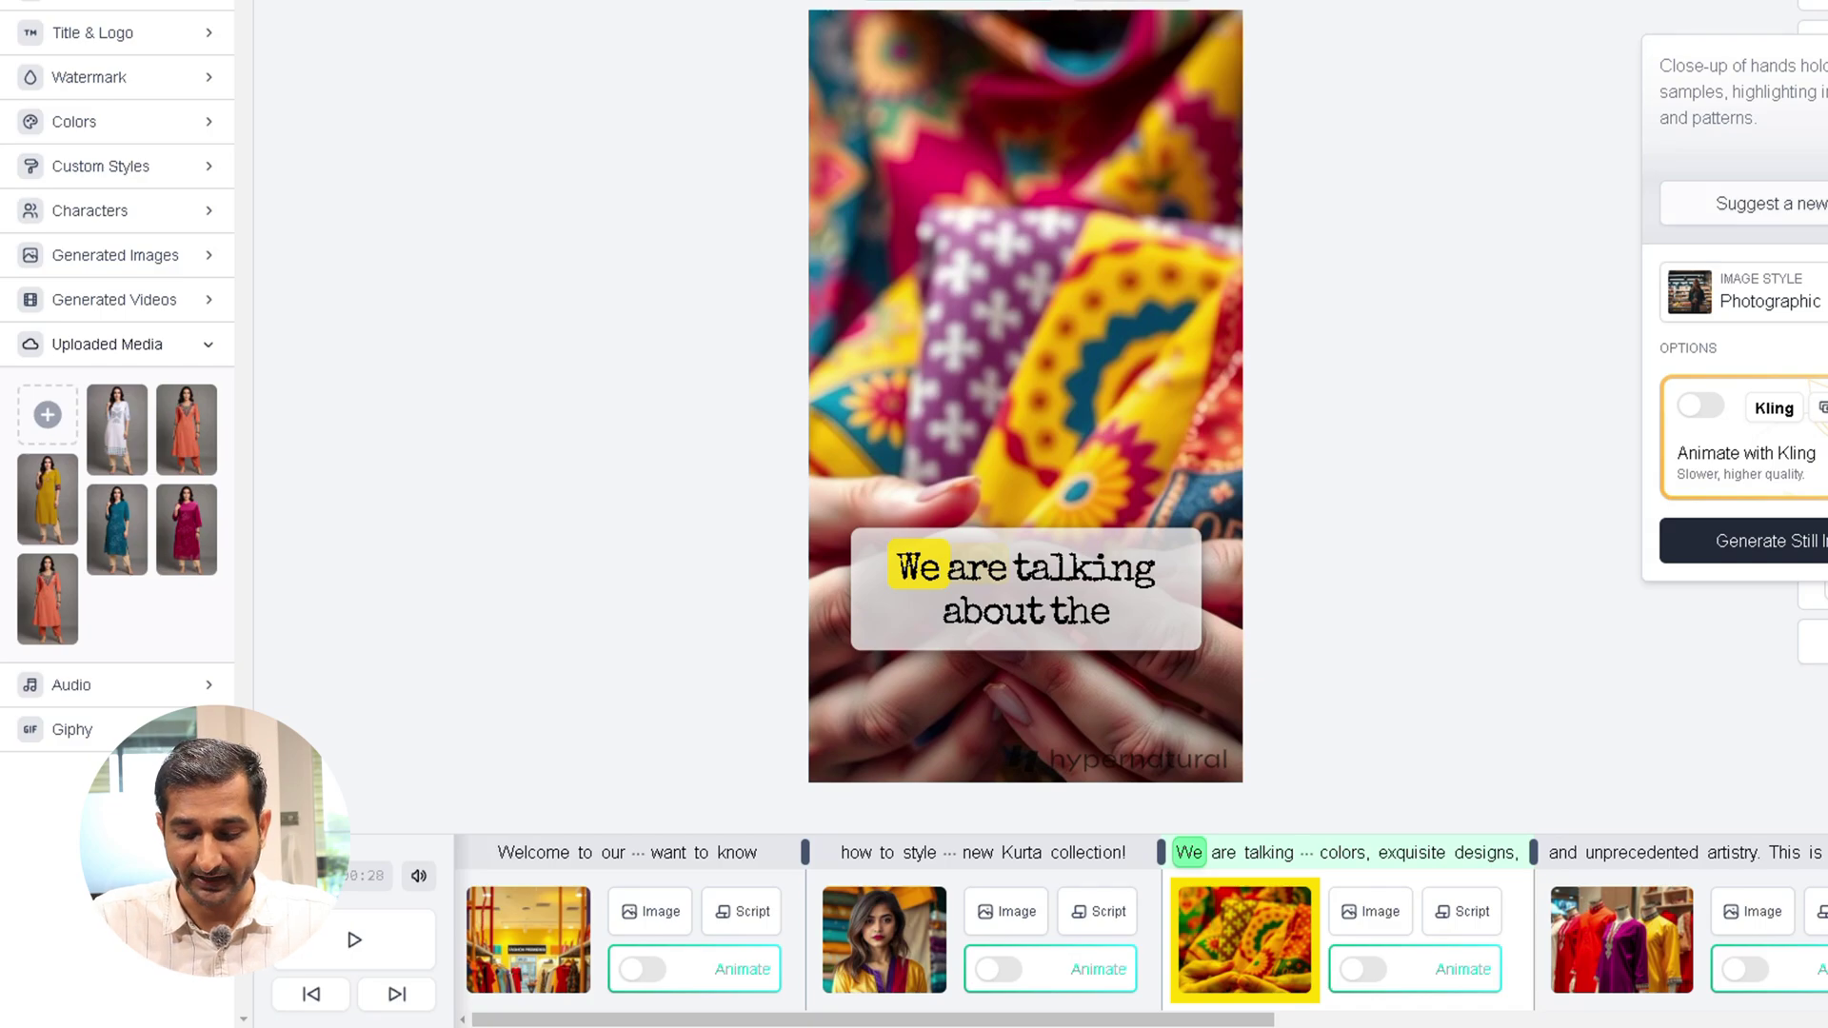
left_click(195, 431)
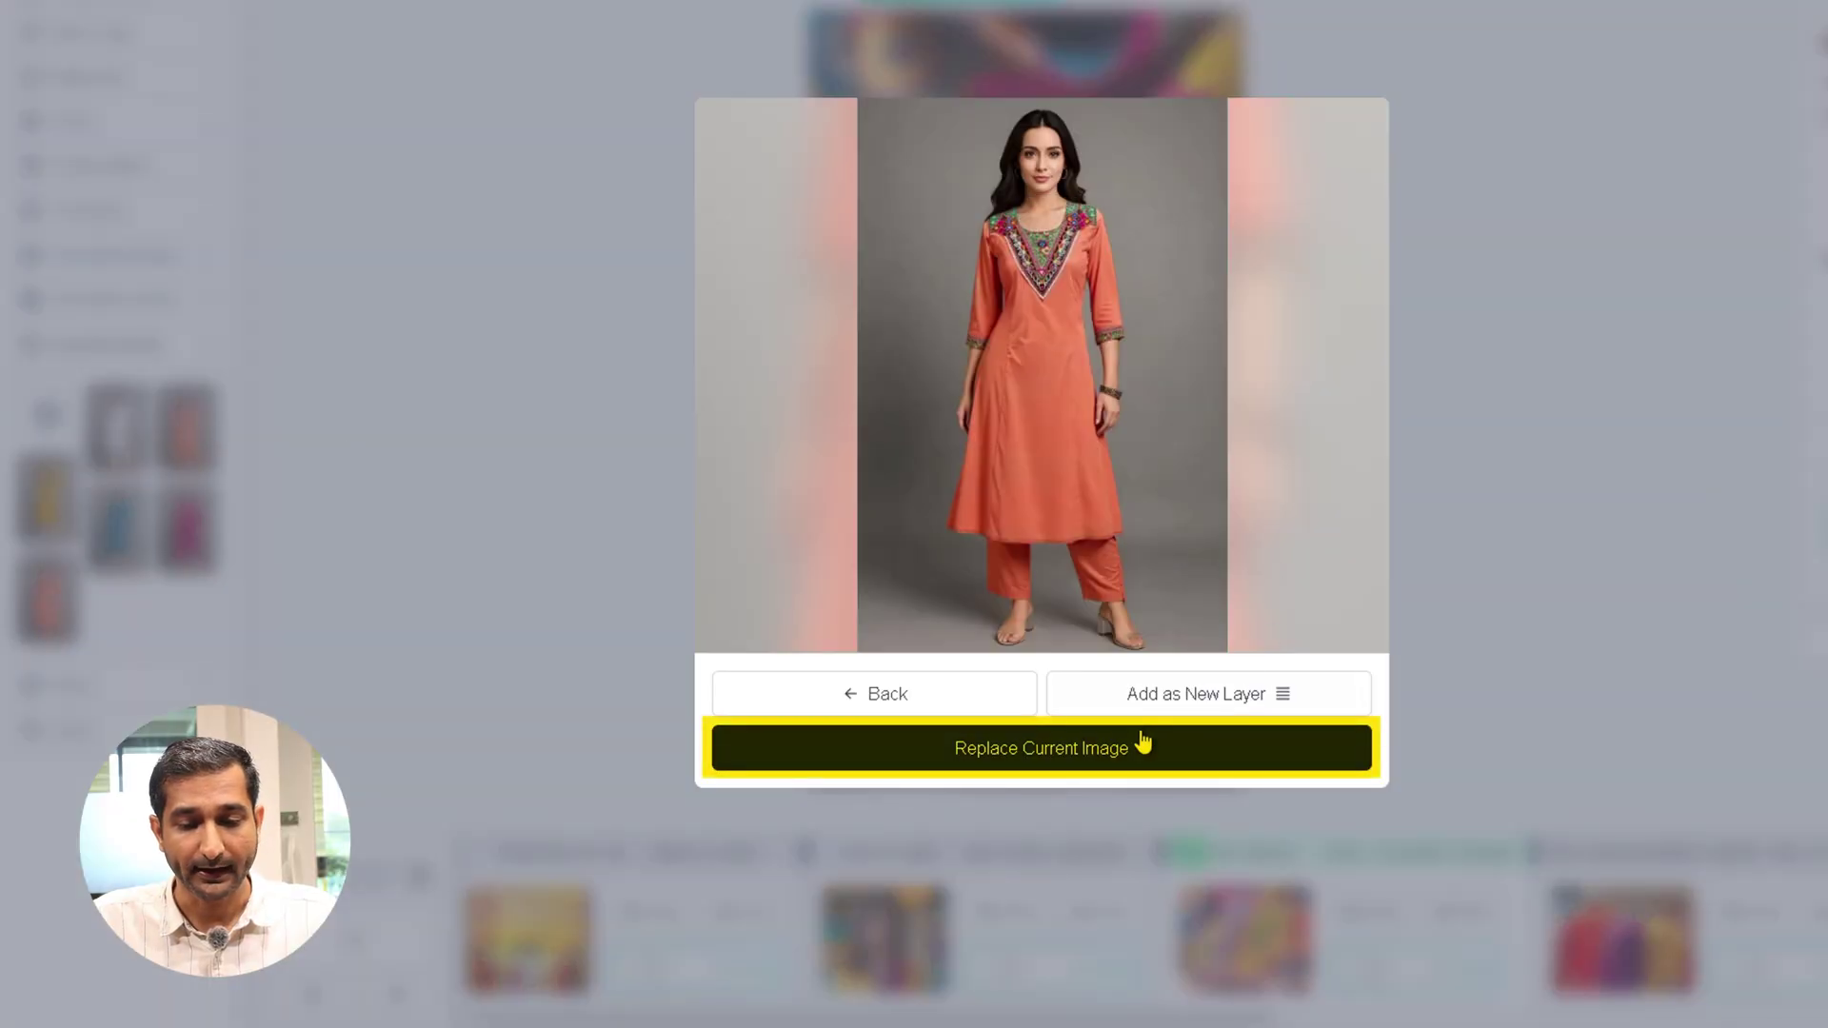
left_click(1128, 751)
Replace the images of scenes 2, 4 and 5 with the uploaded magenta, mustard and teal kurta photos
left_click(1334, 726)
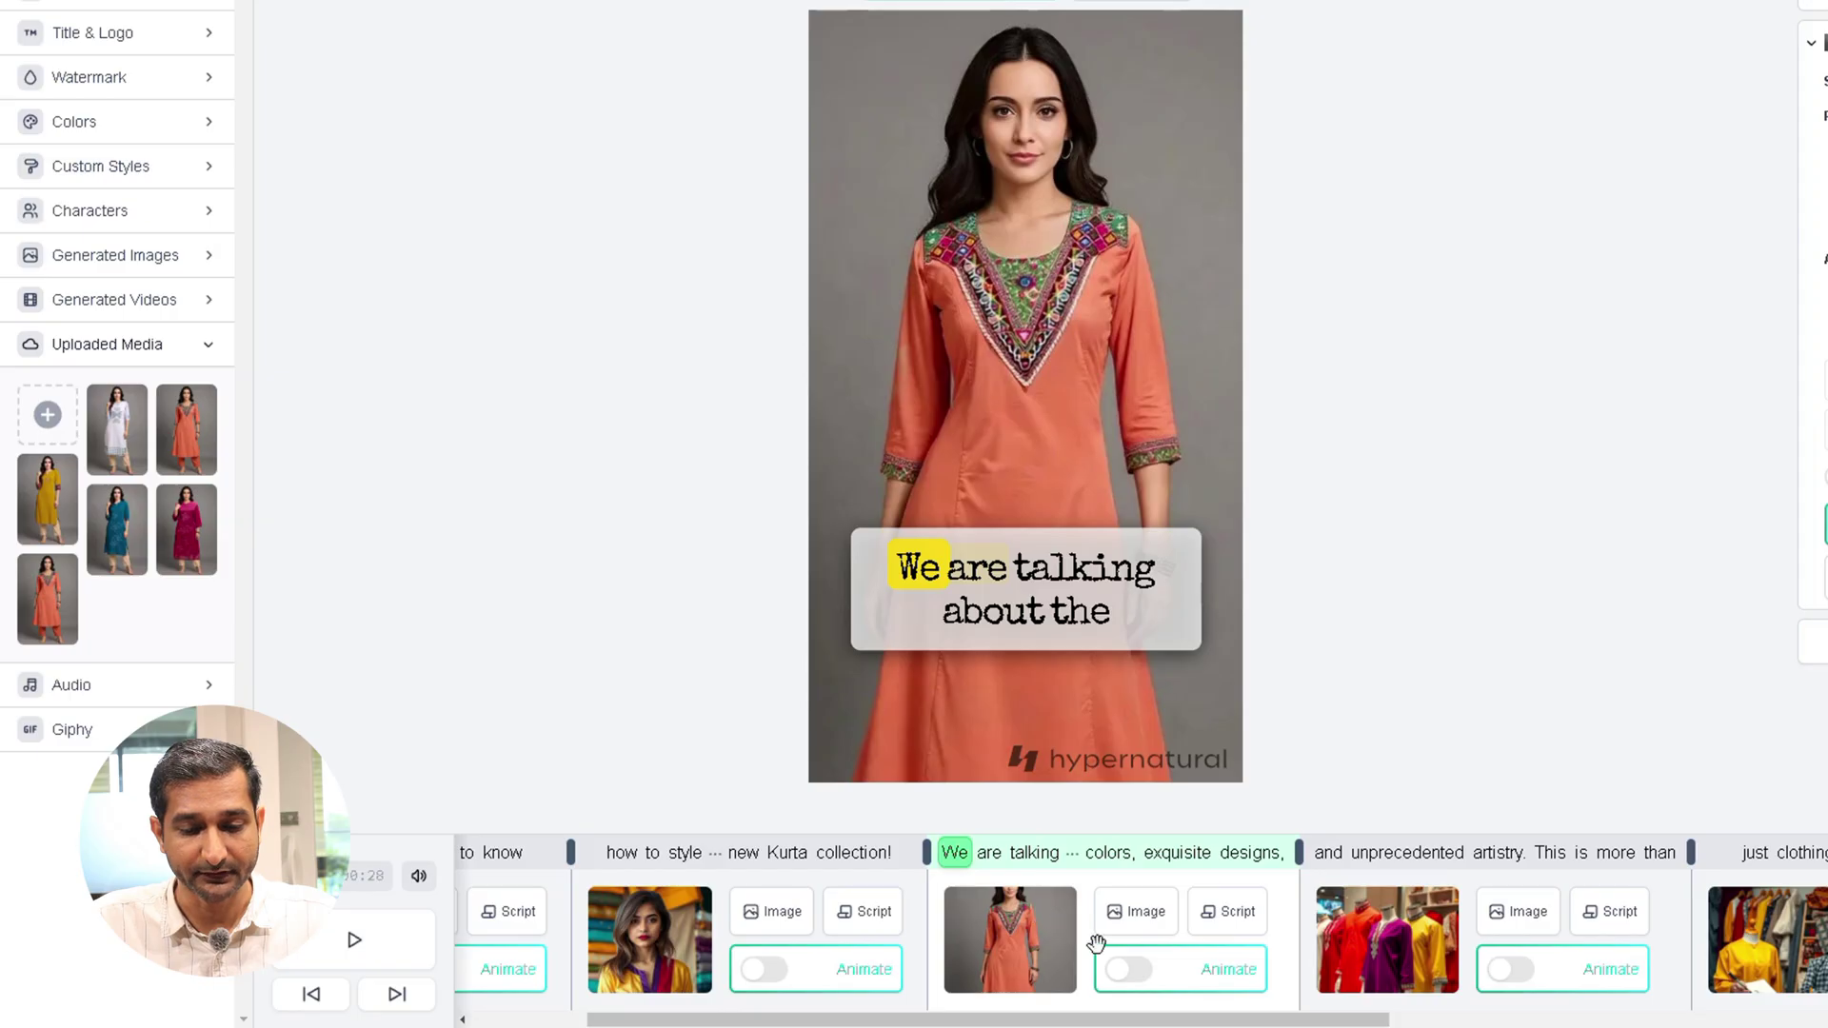
left_click(914, 965)
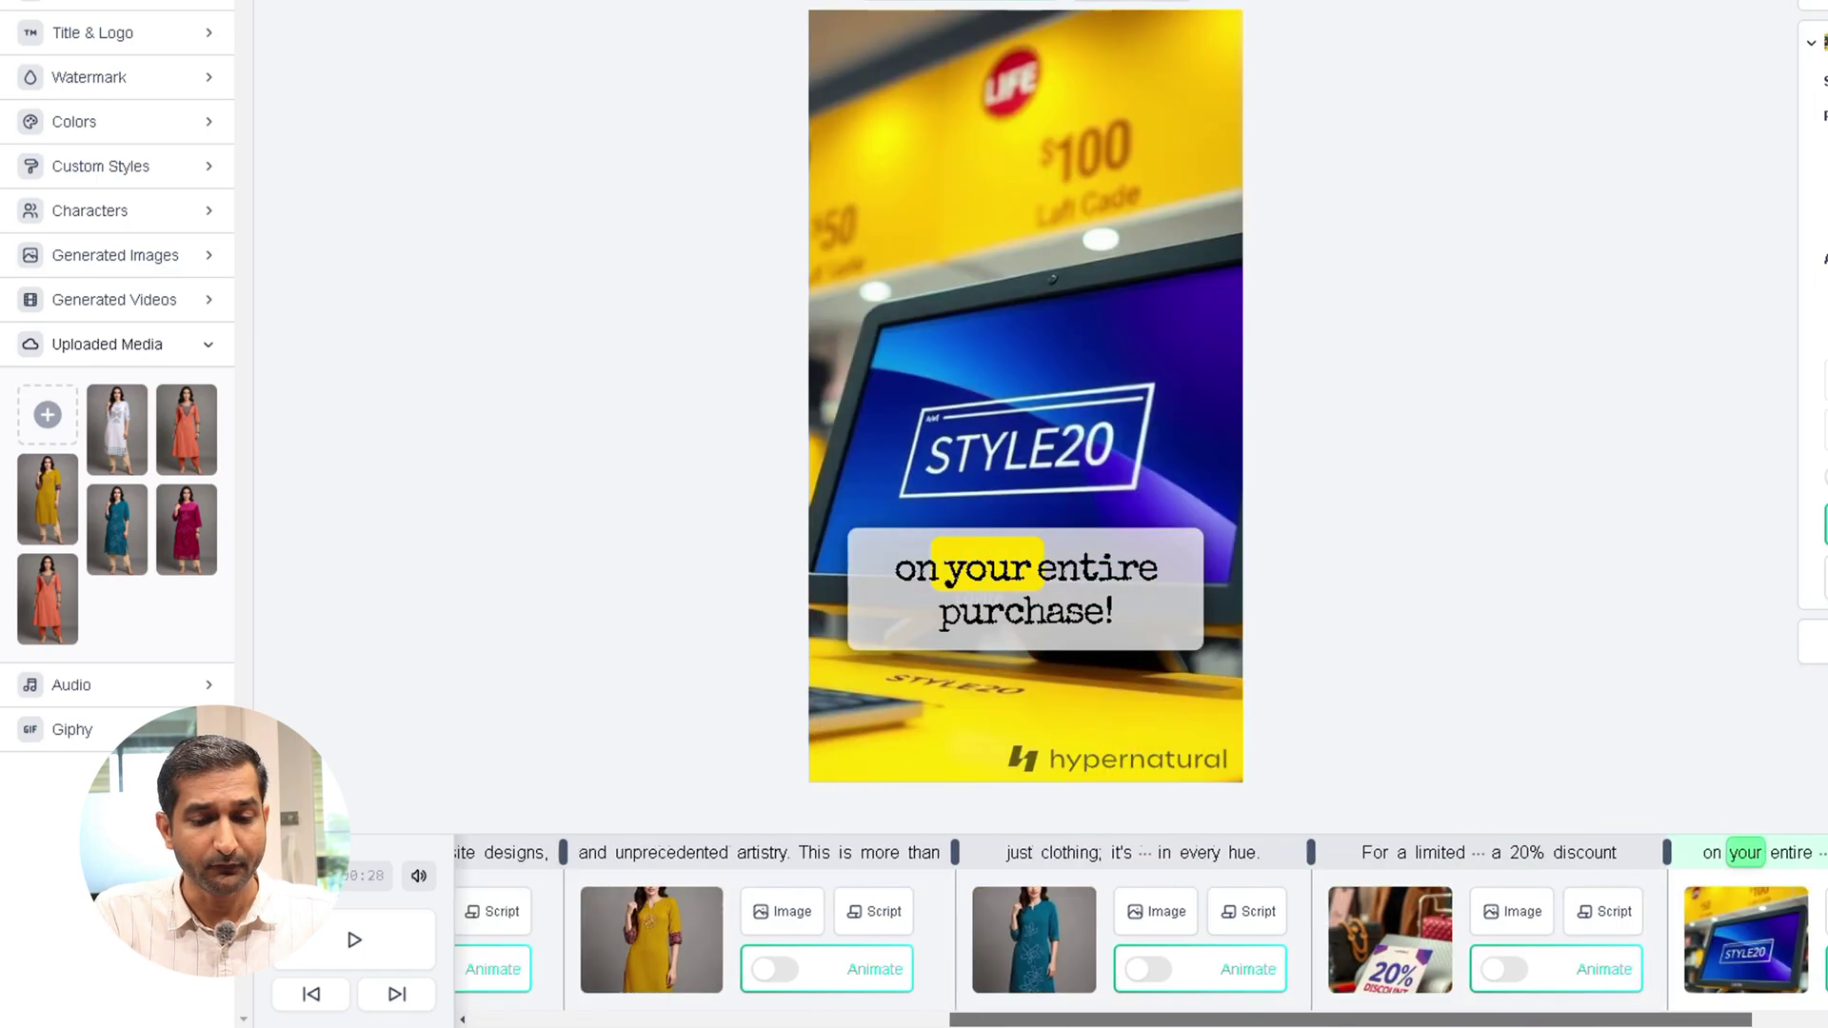
left_click_drag(1106, 1020, 628, 1021)
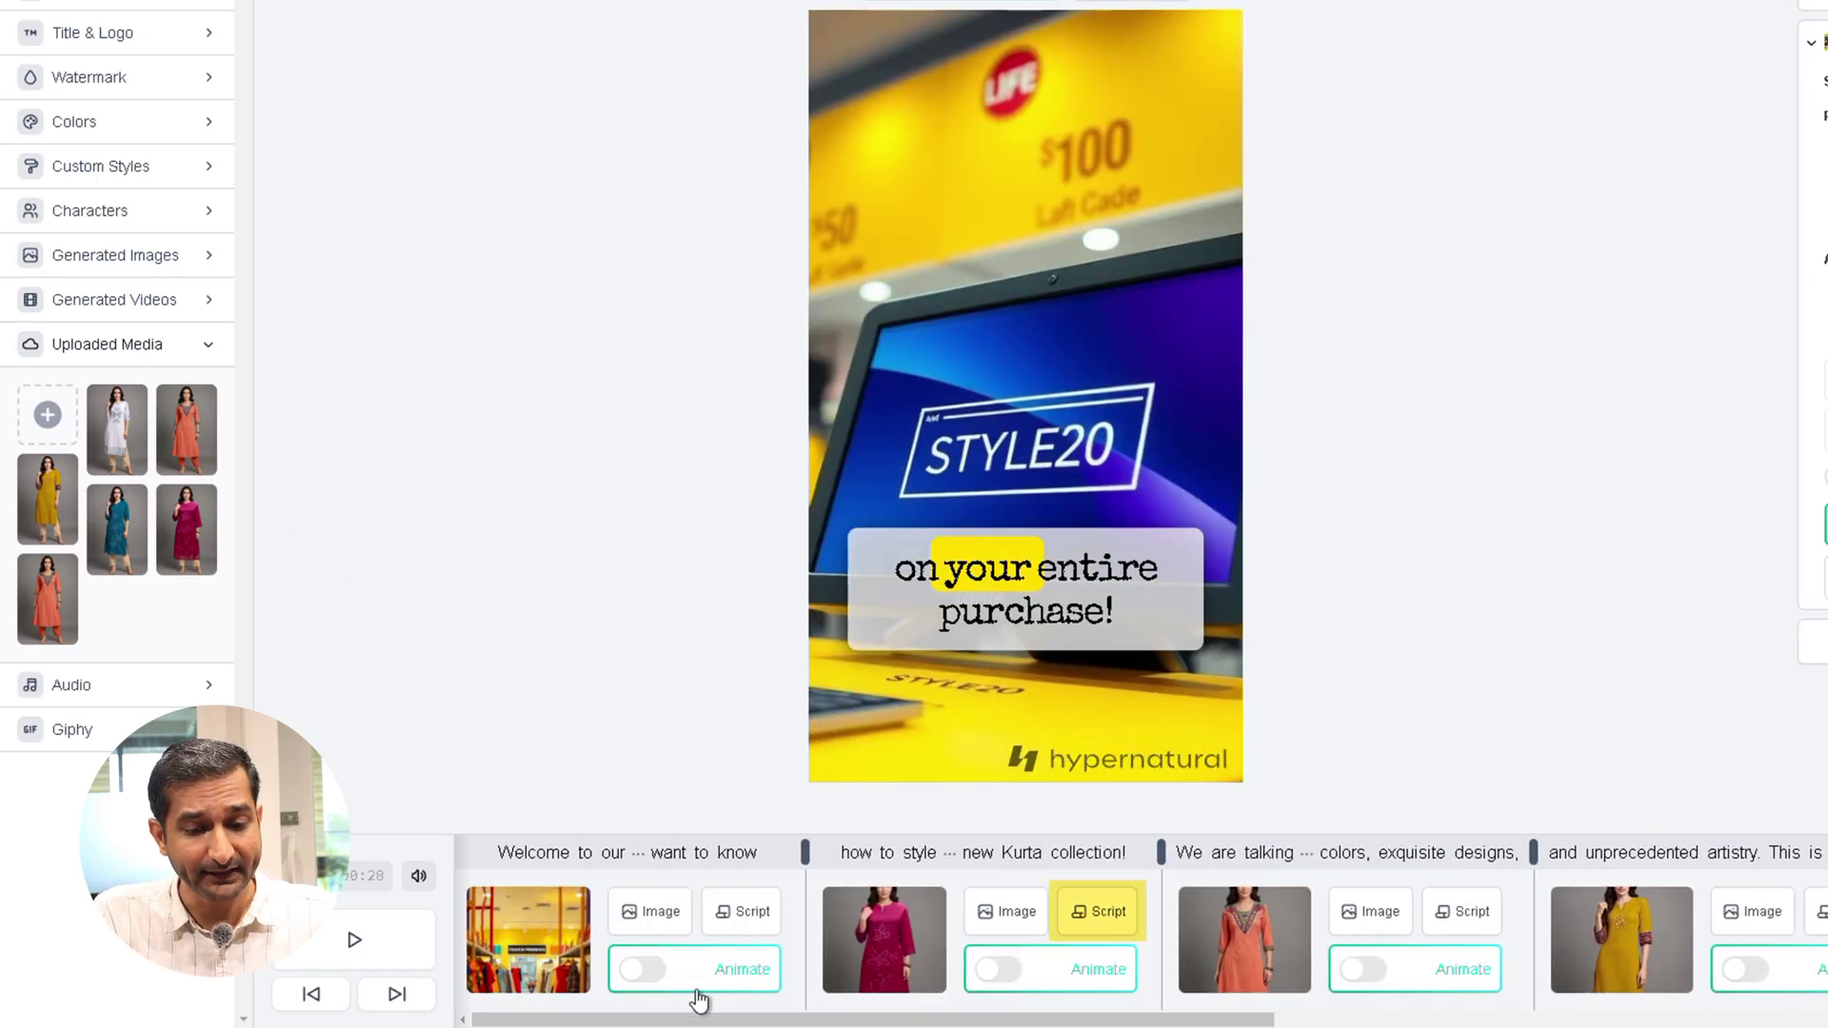
Review scene 2's script and its Kling and SVD image animation options without changing the text or animating
left_click(1087, 928)
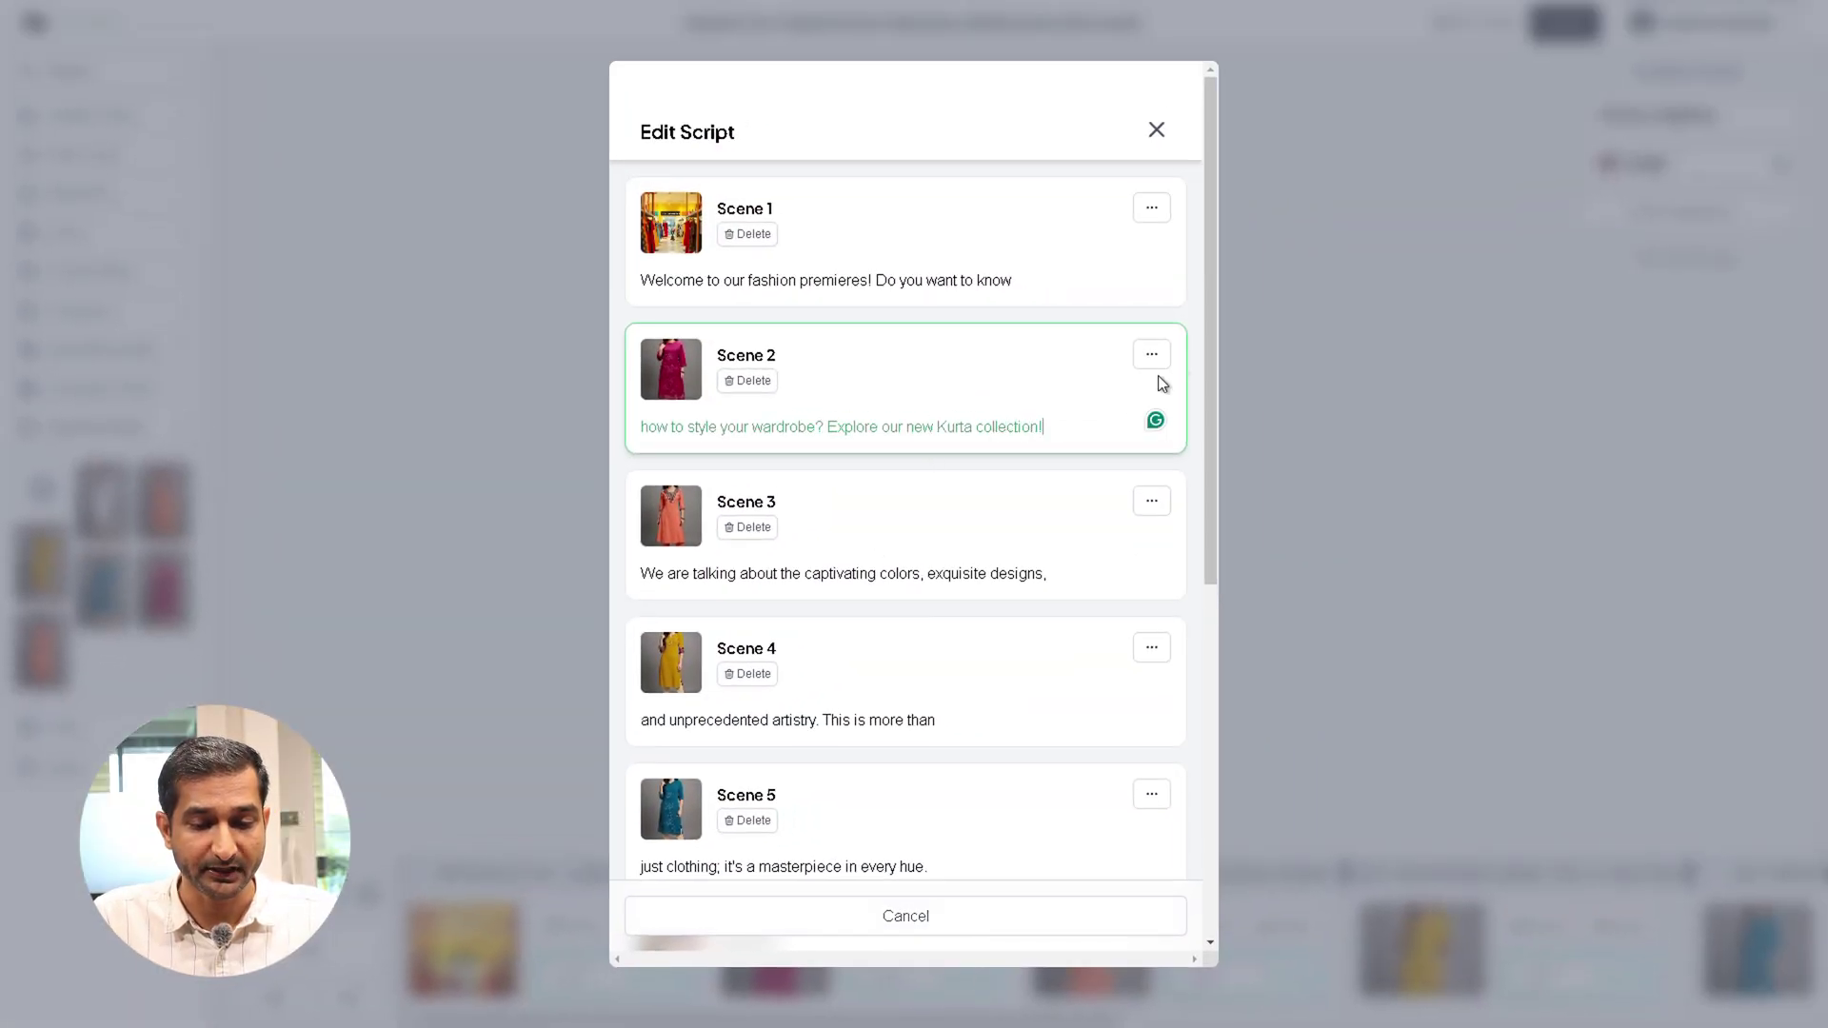
left_click(1156, 125)
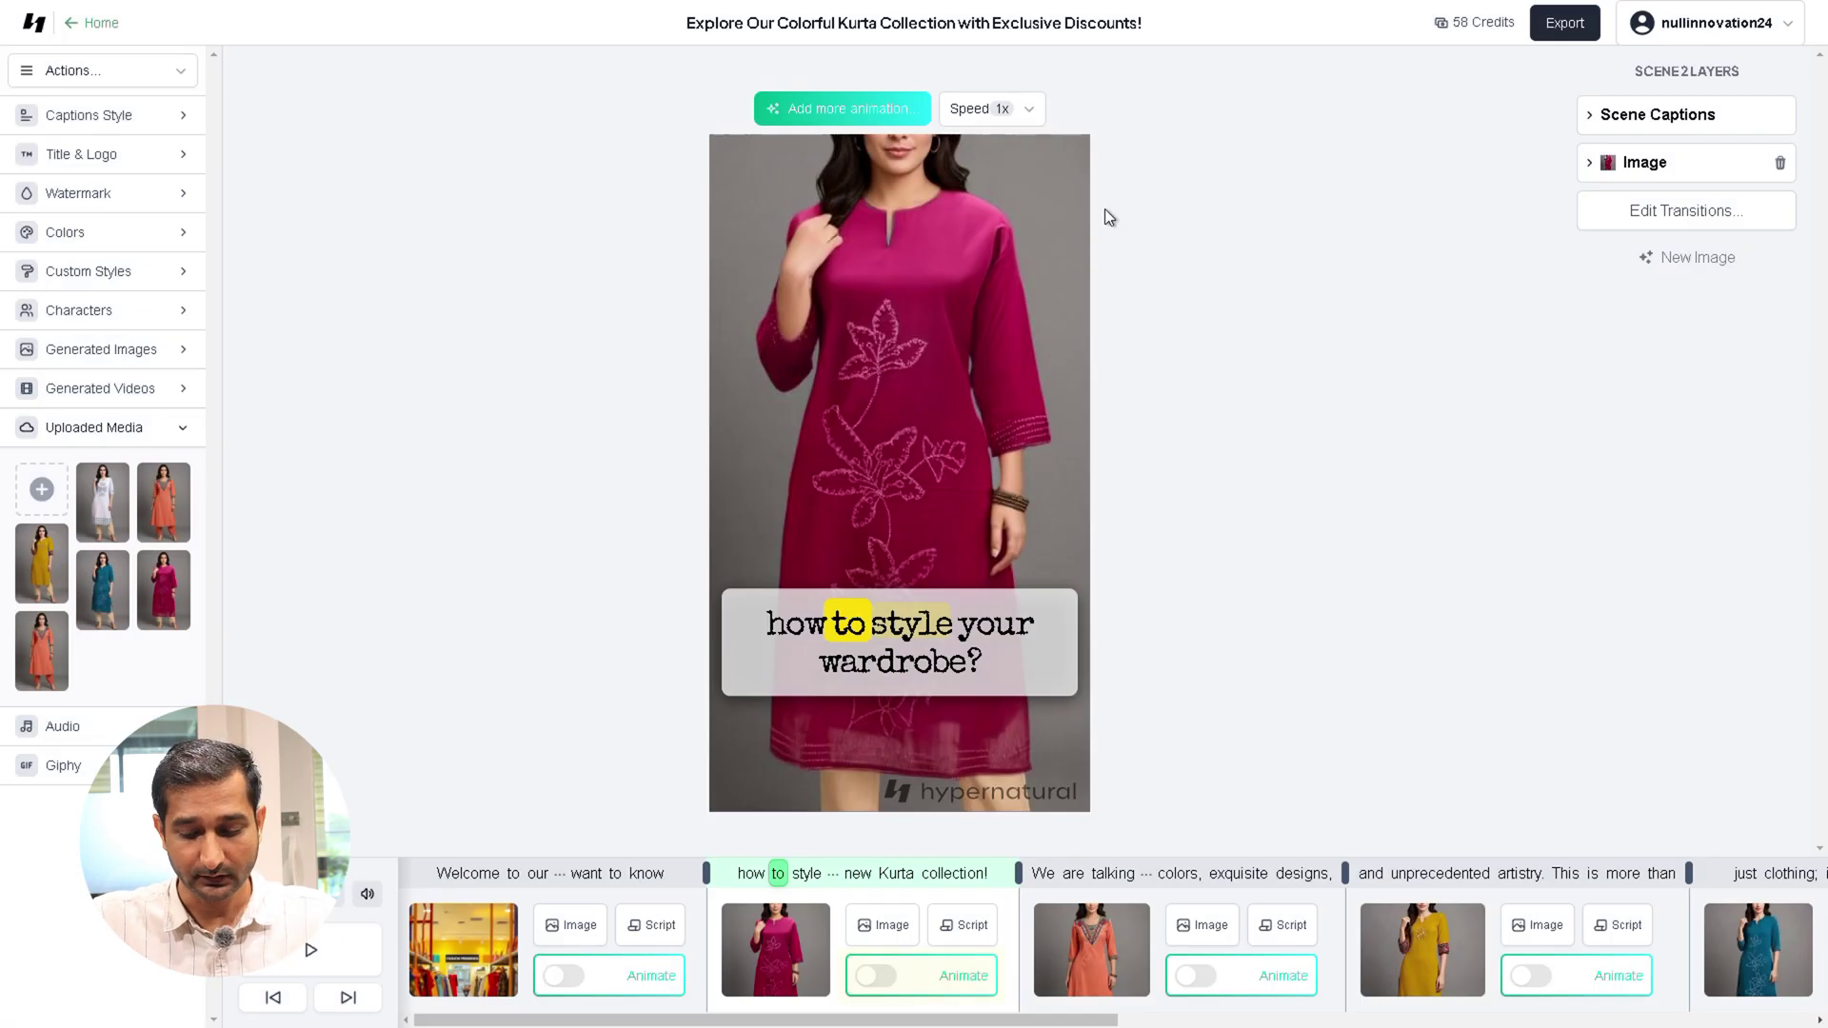
left_click(875, 978)
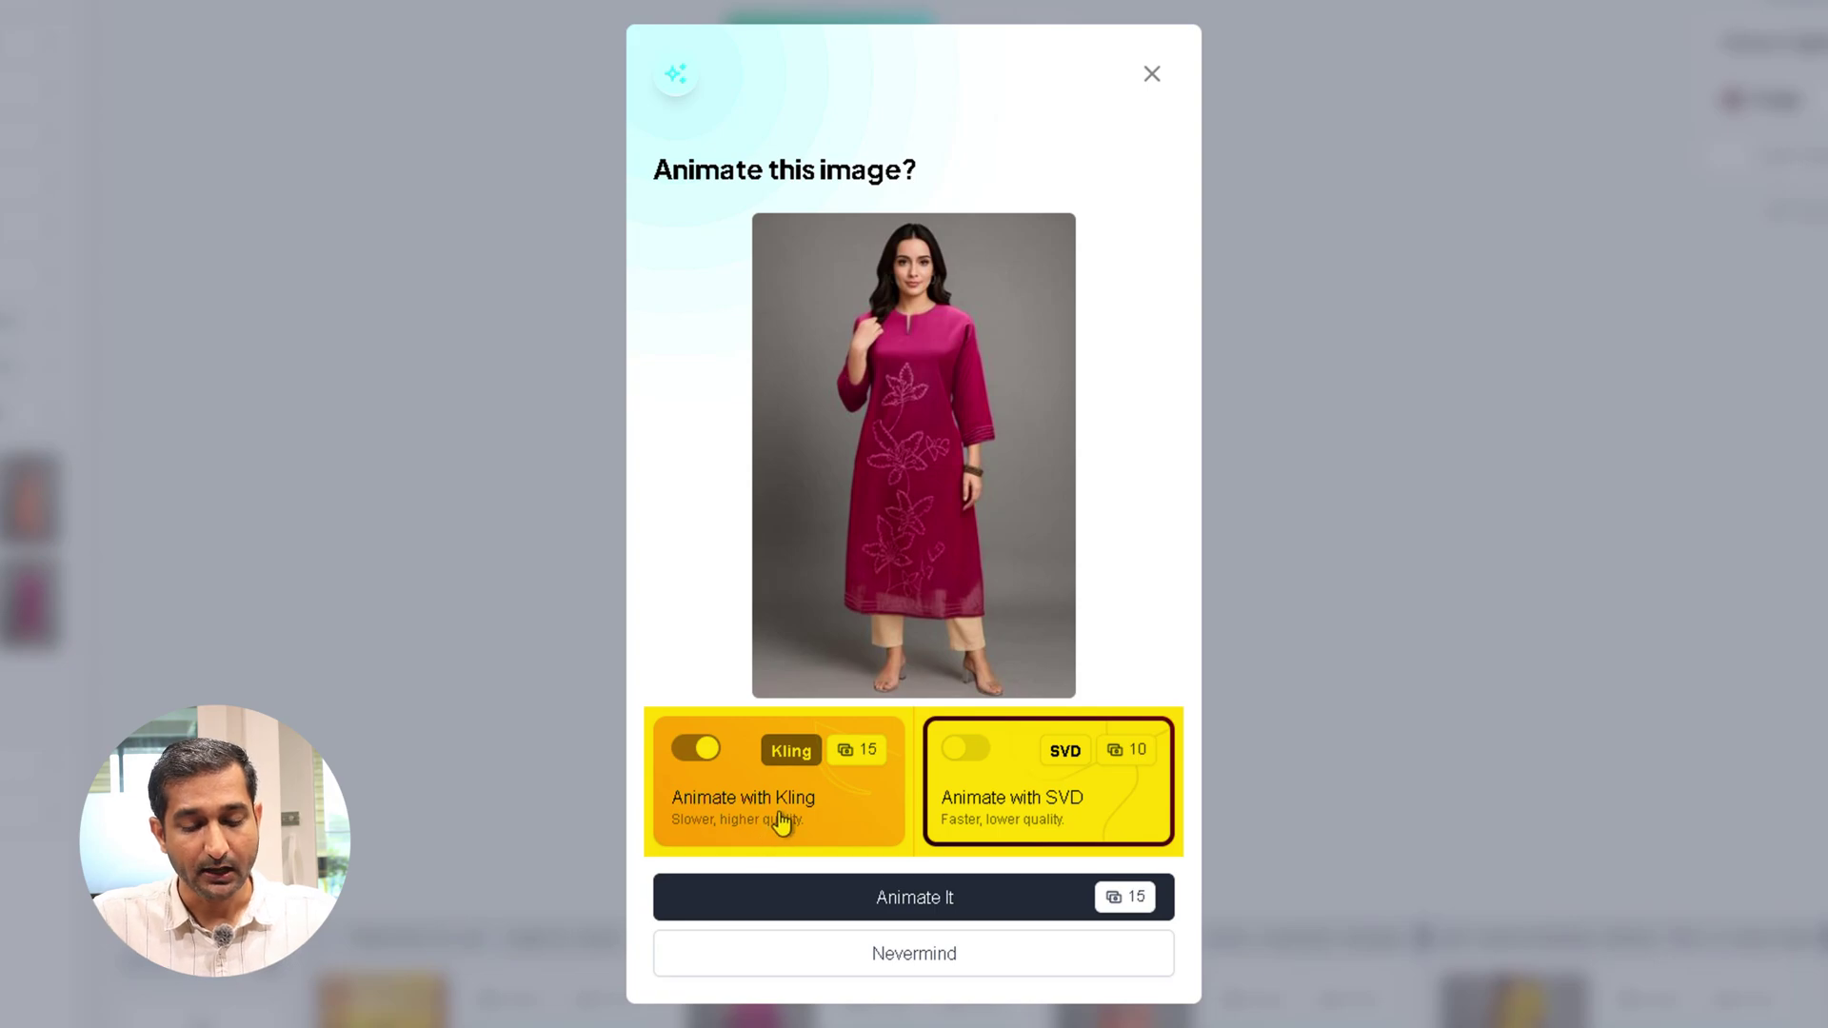
left_click(1153, 78)
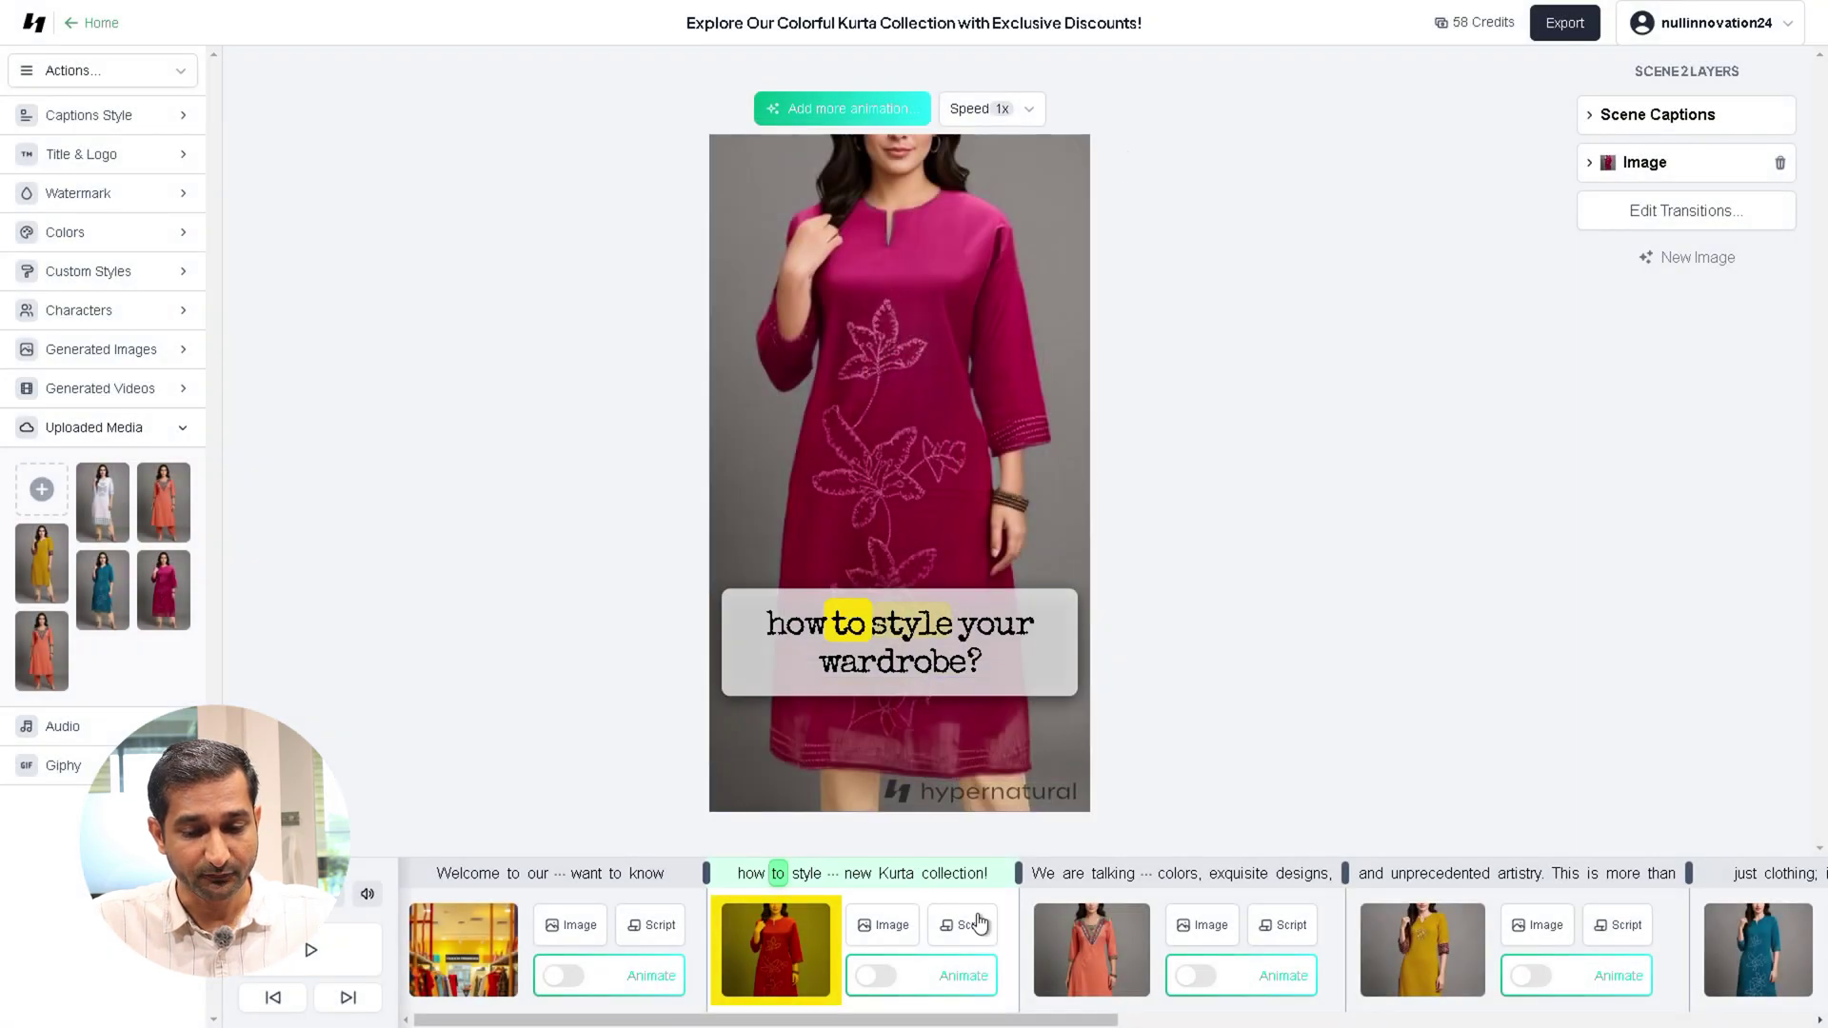
Set scene 2's image animation to Zoom in and look over its caption settings and animation speed choices
left_click(816, 952)
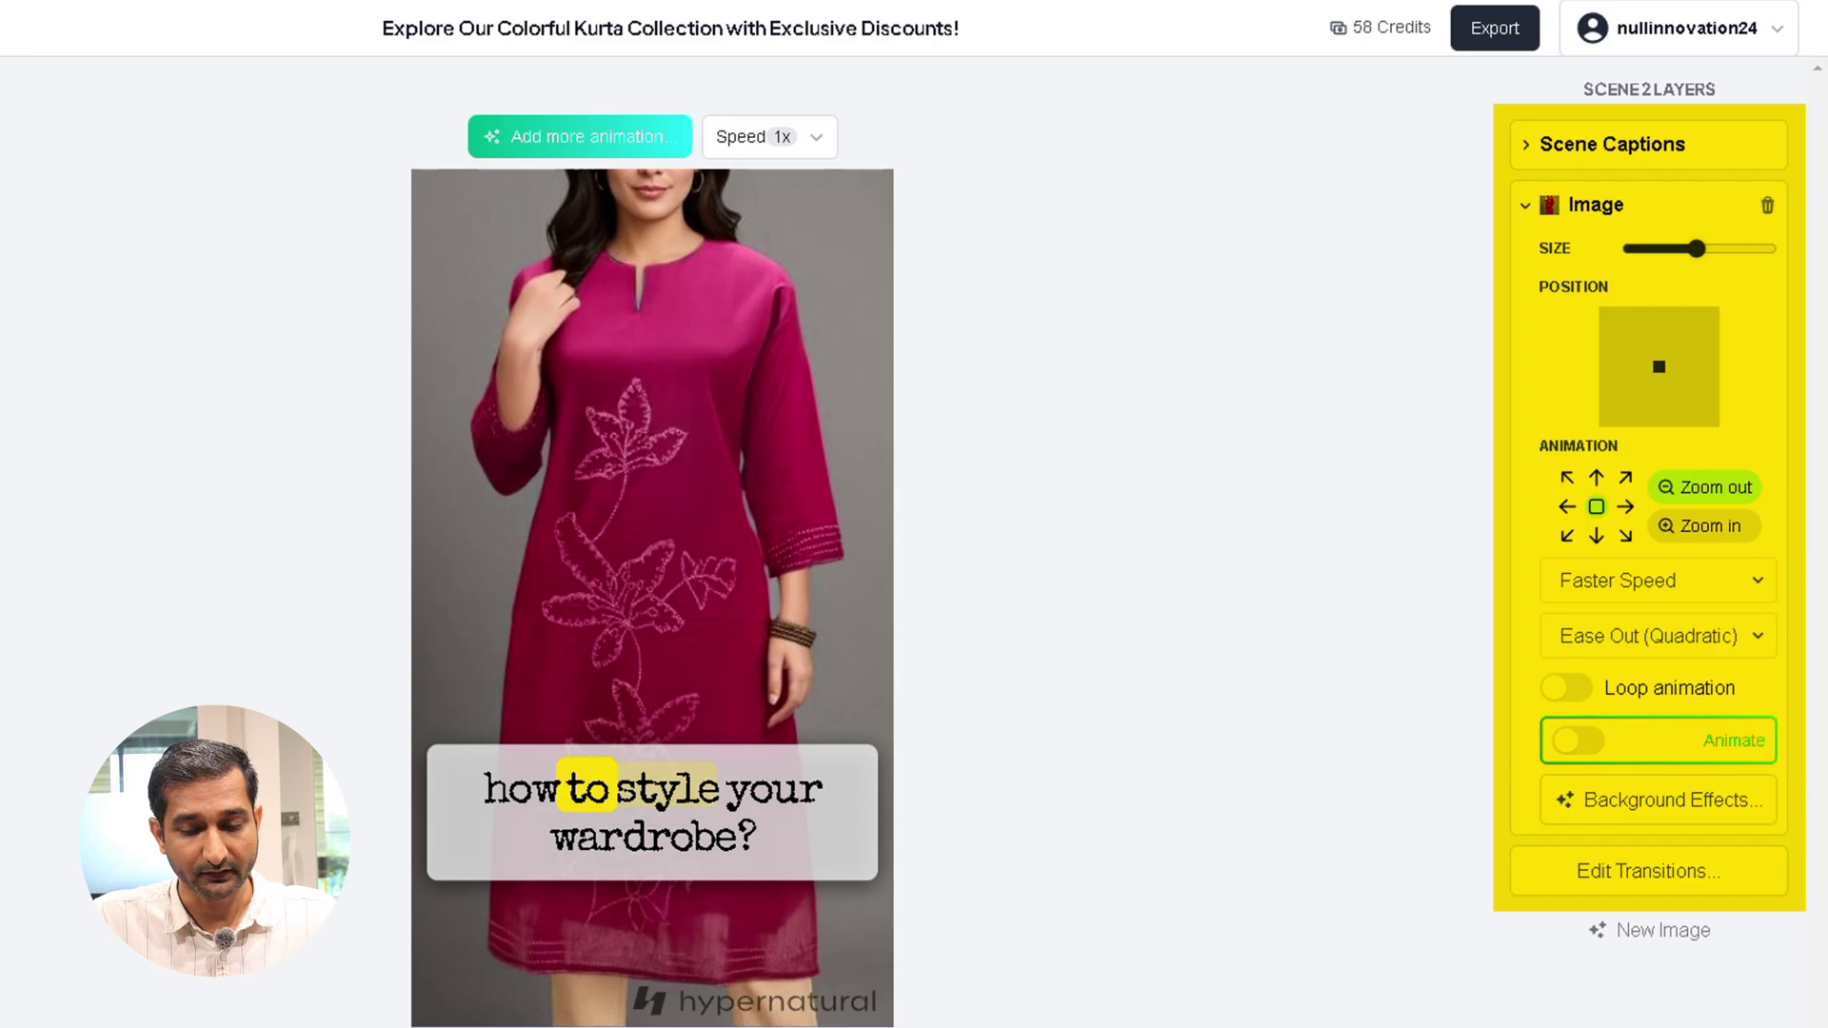
left_click(1529, 146)
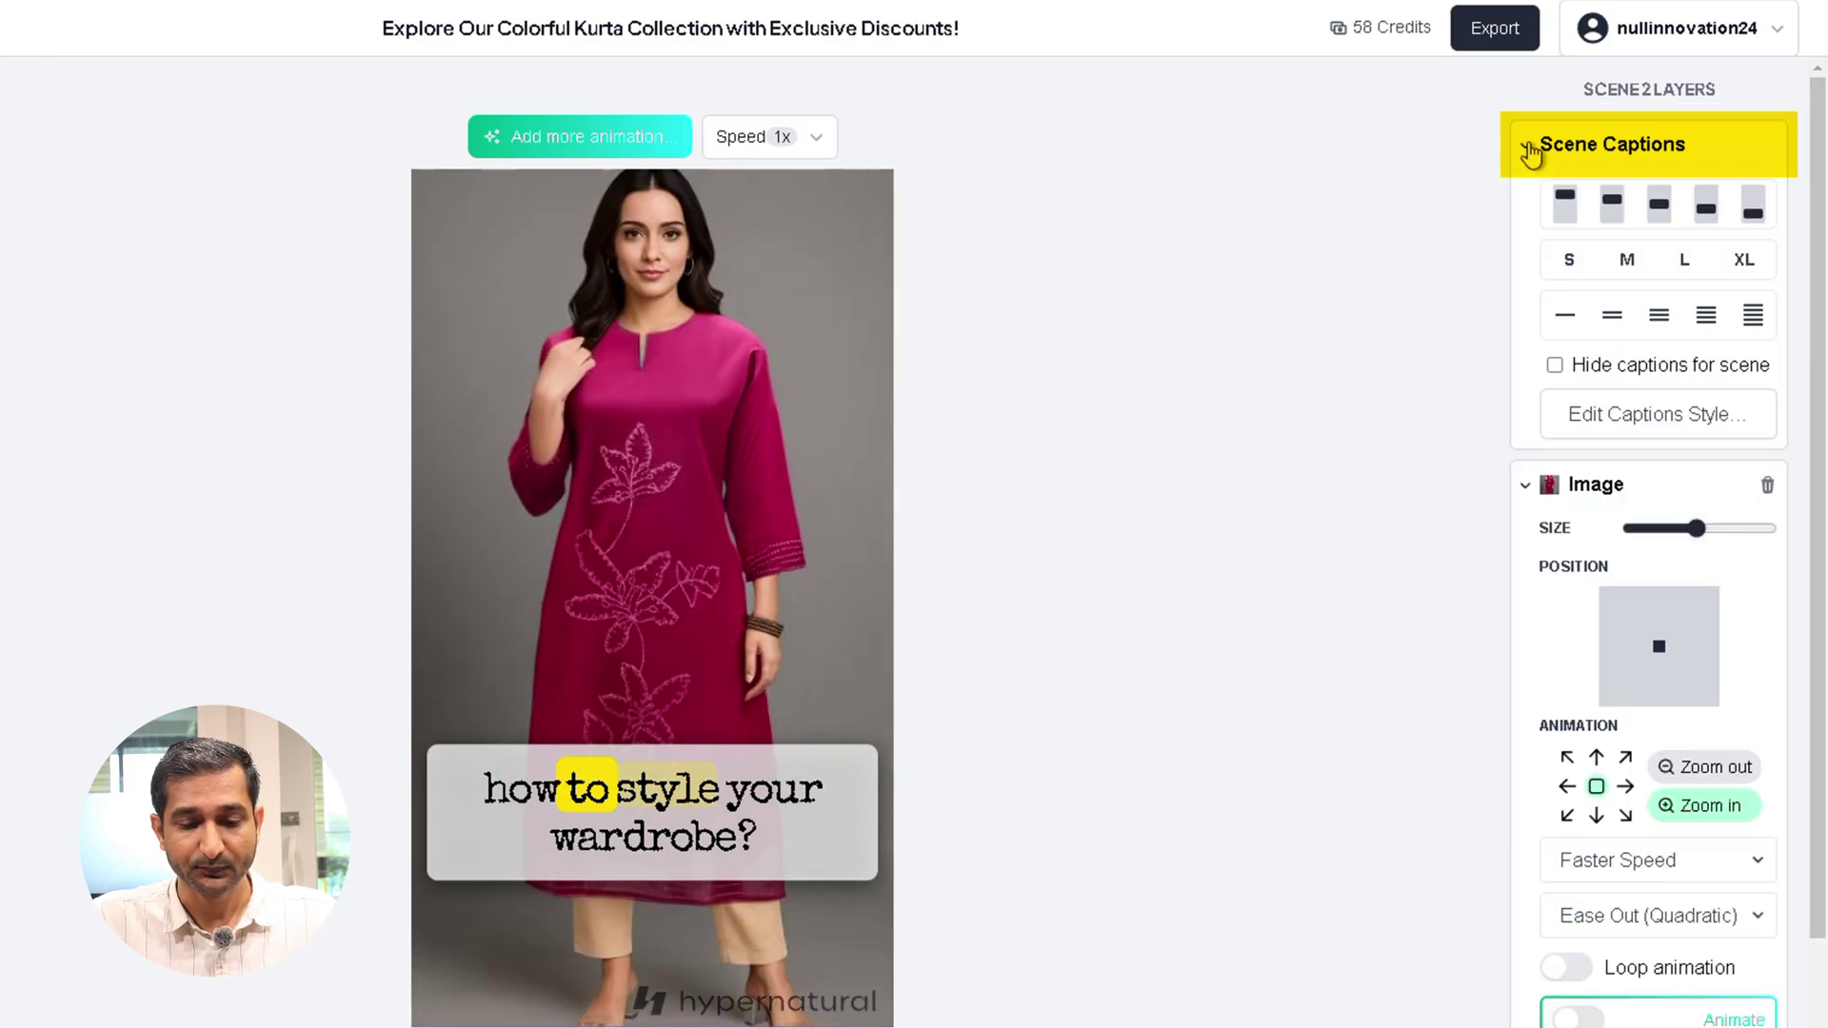
left_click(1530, 148)
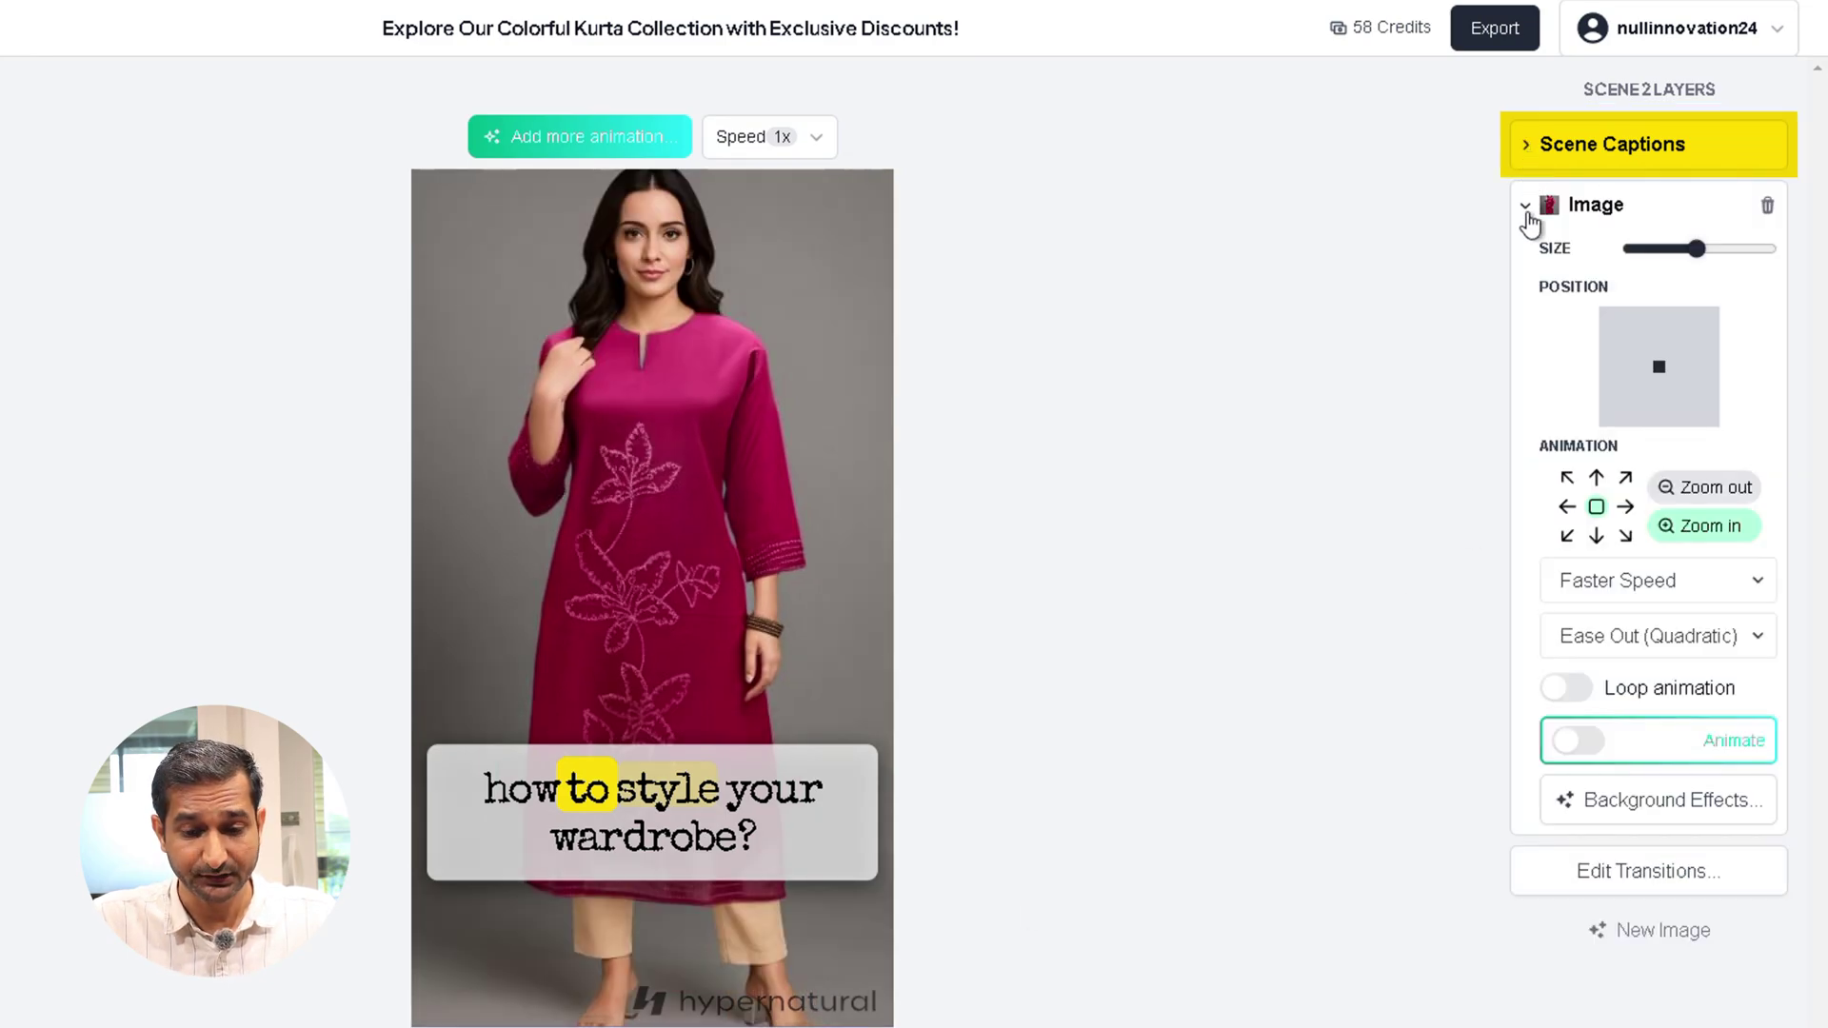
left_click(1706, 584)
left_click(1706, 585)
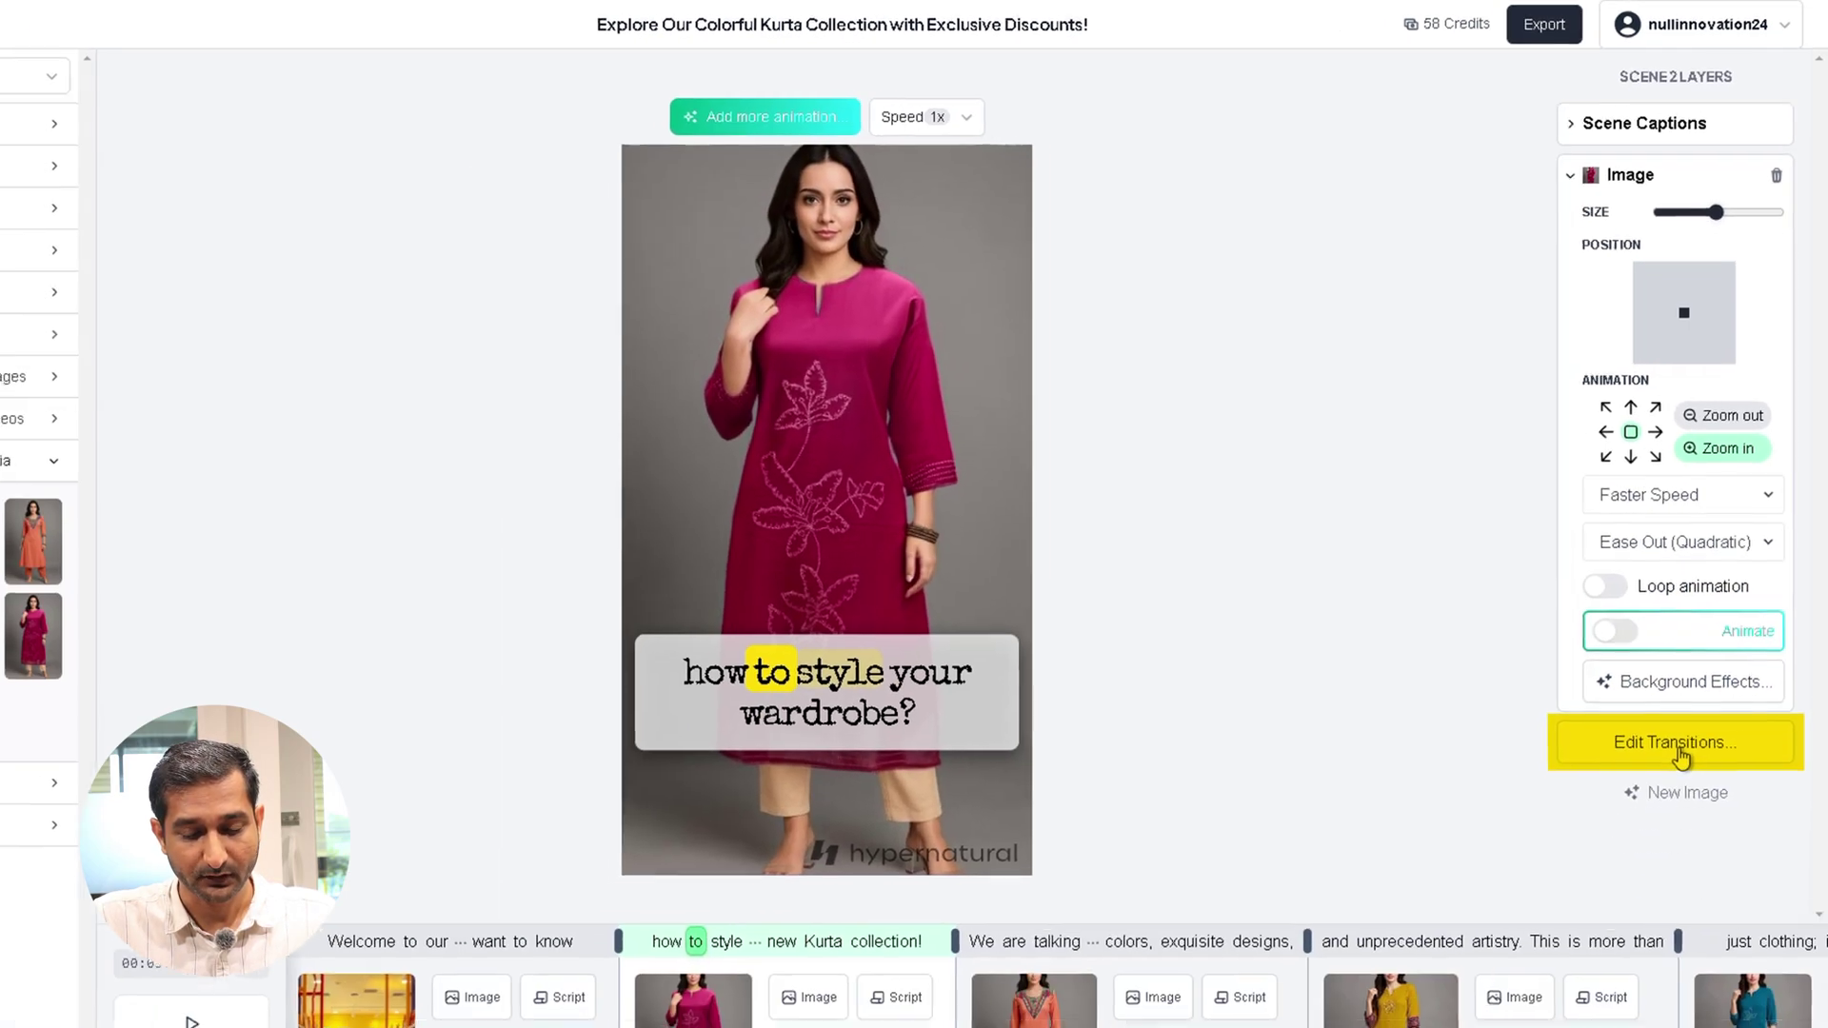
Review the In and Out transition options for scene 2 without changing them
left_click(1662, 874)
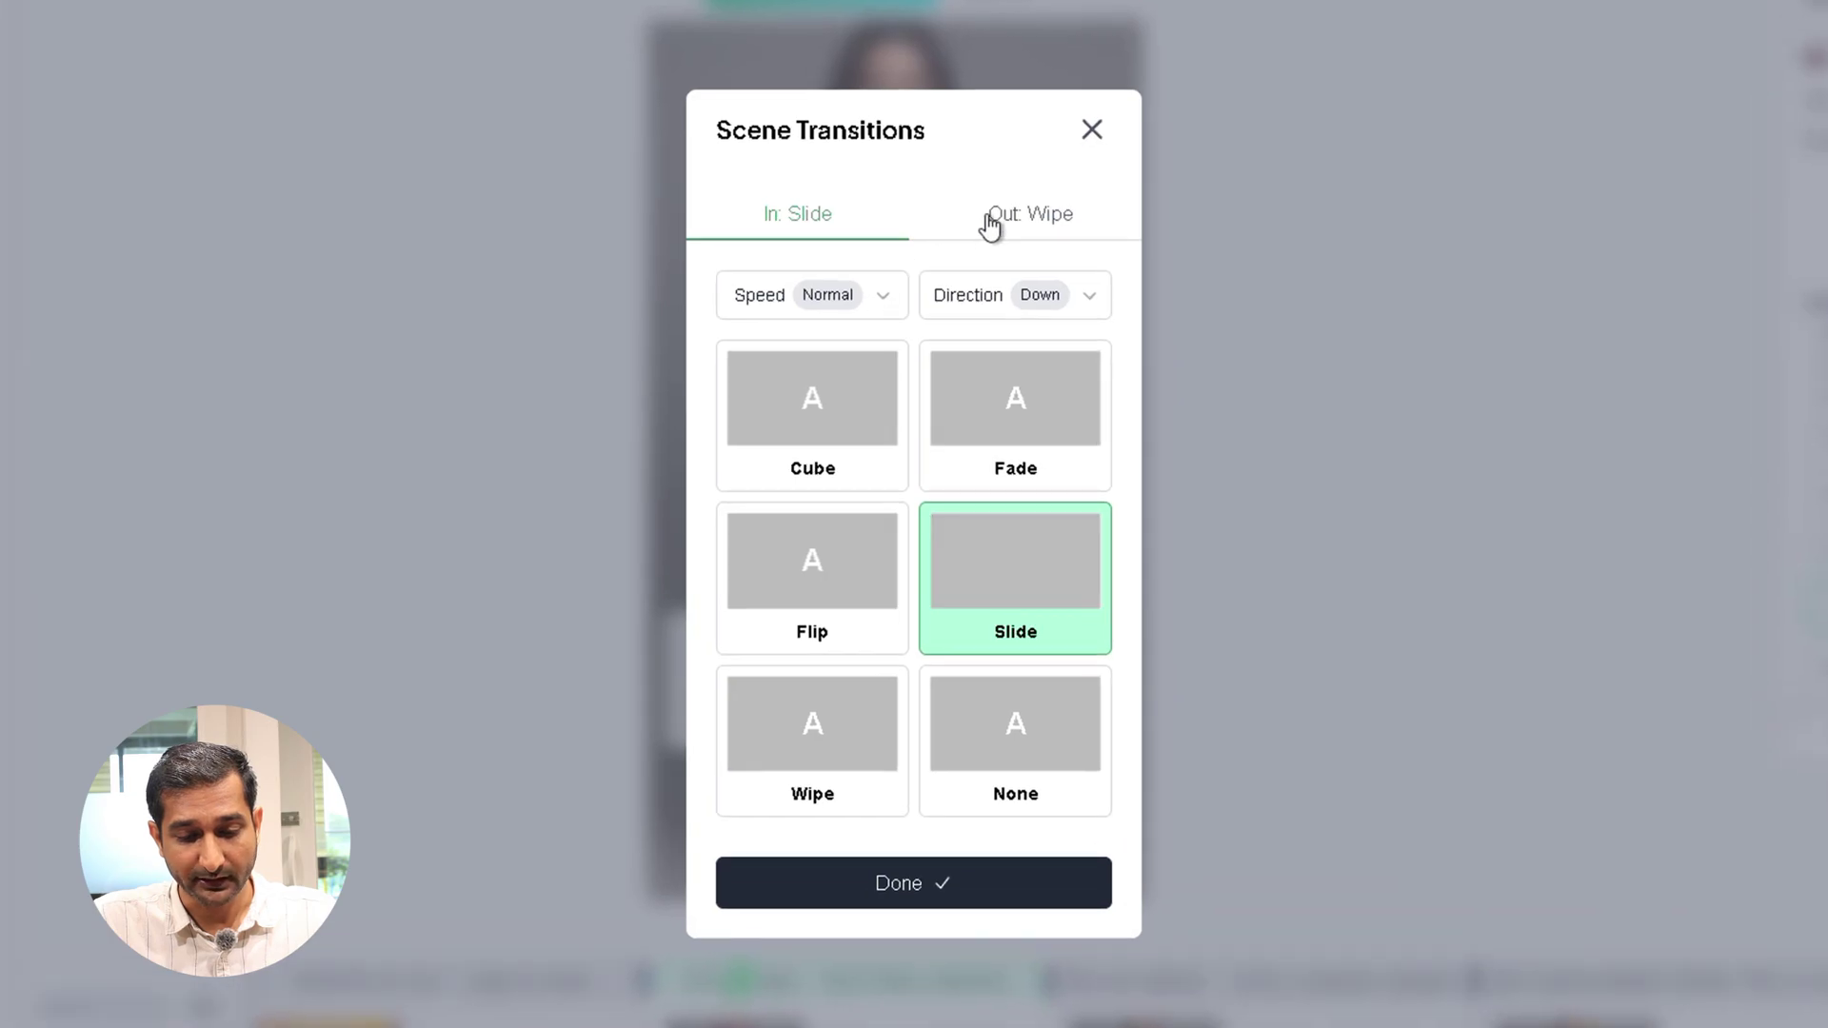
left_click(990, 219)
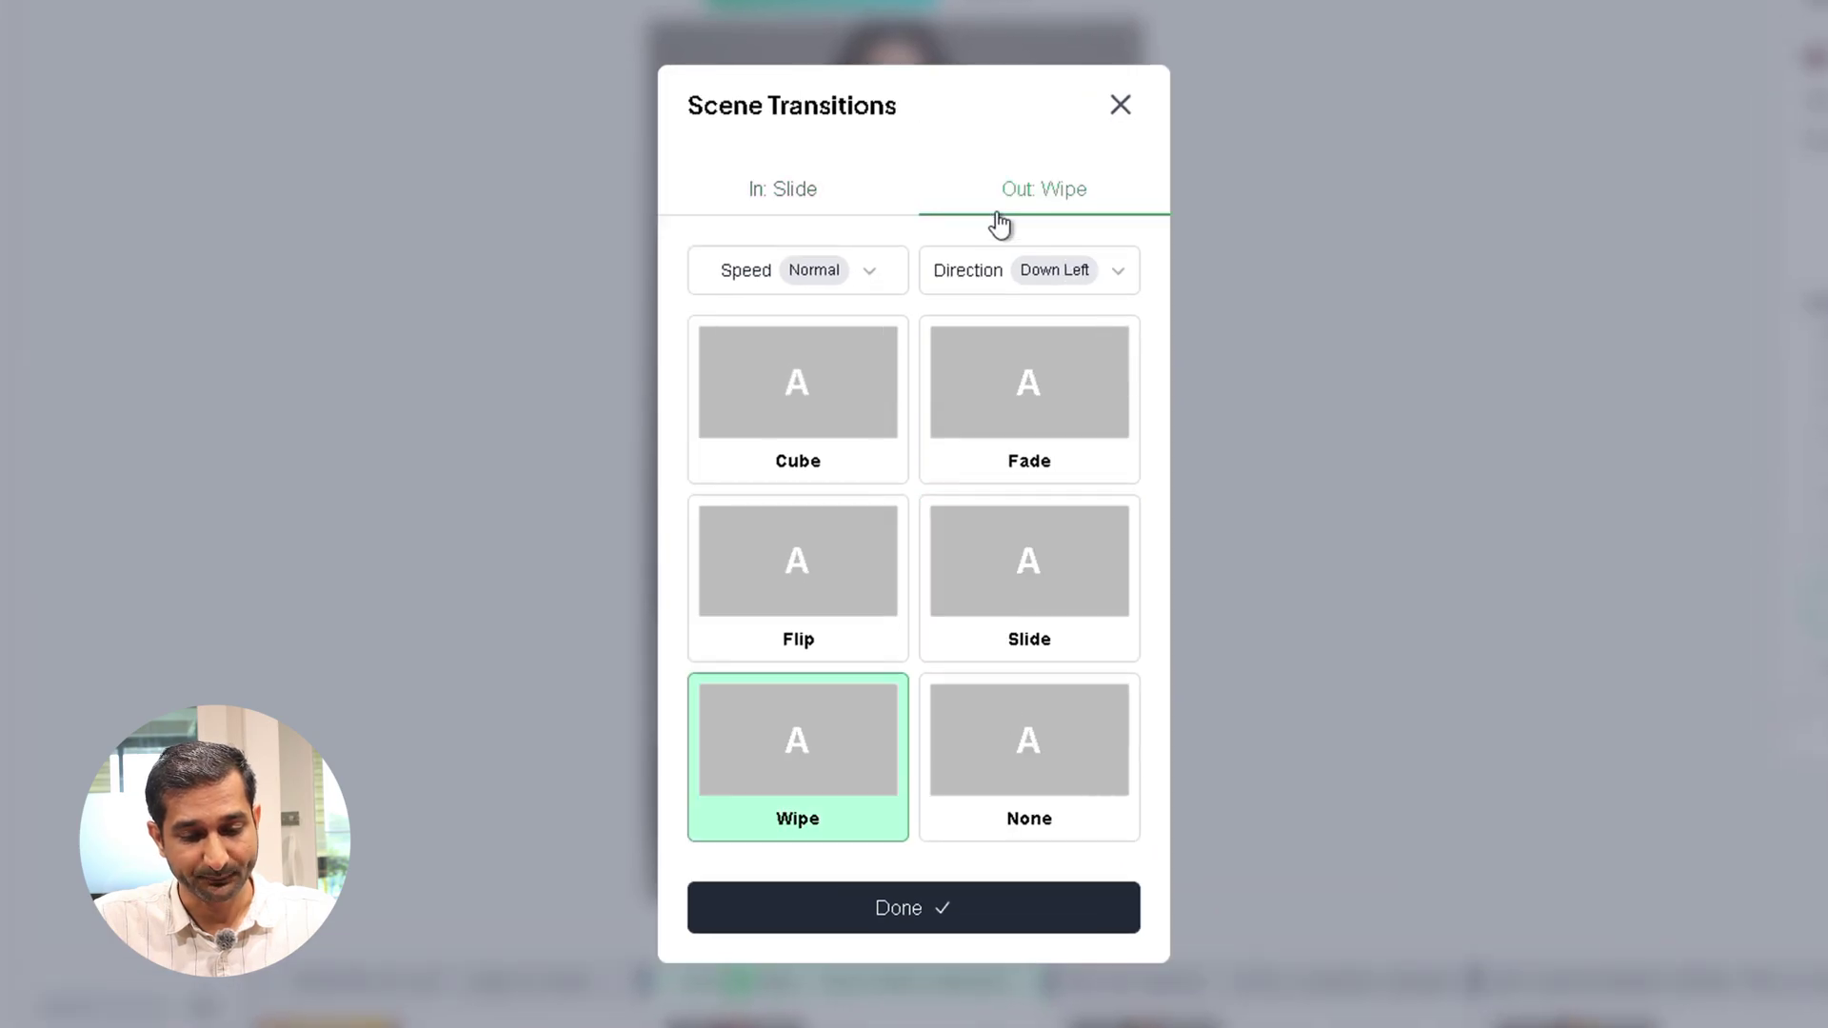
left_click(1093, 133)
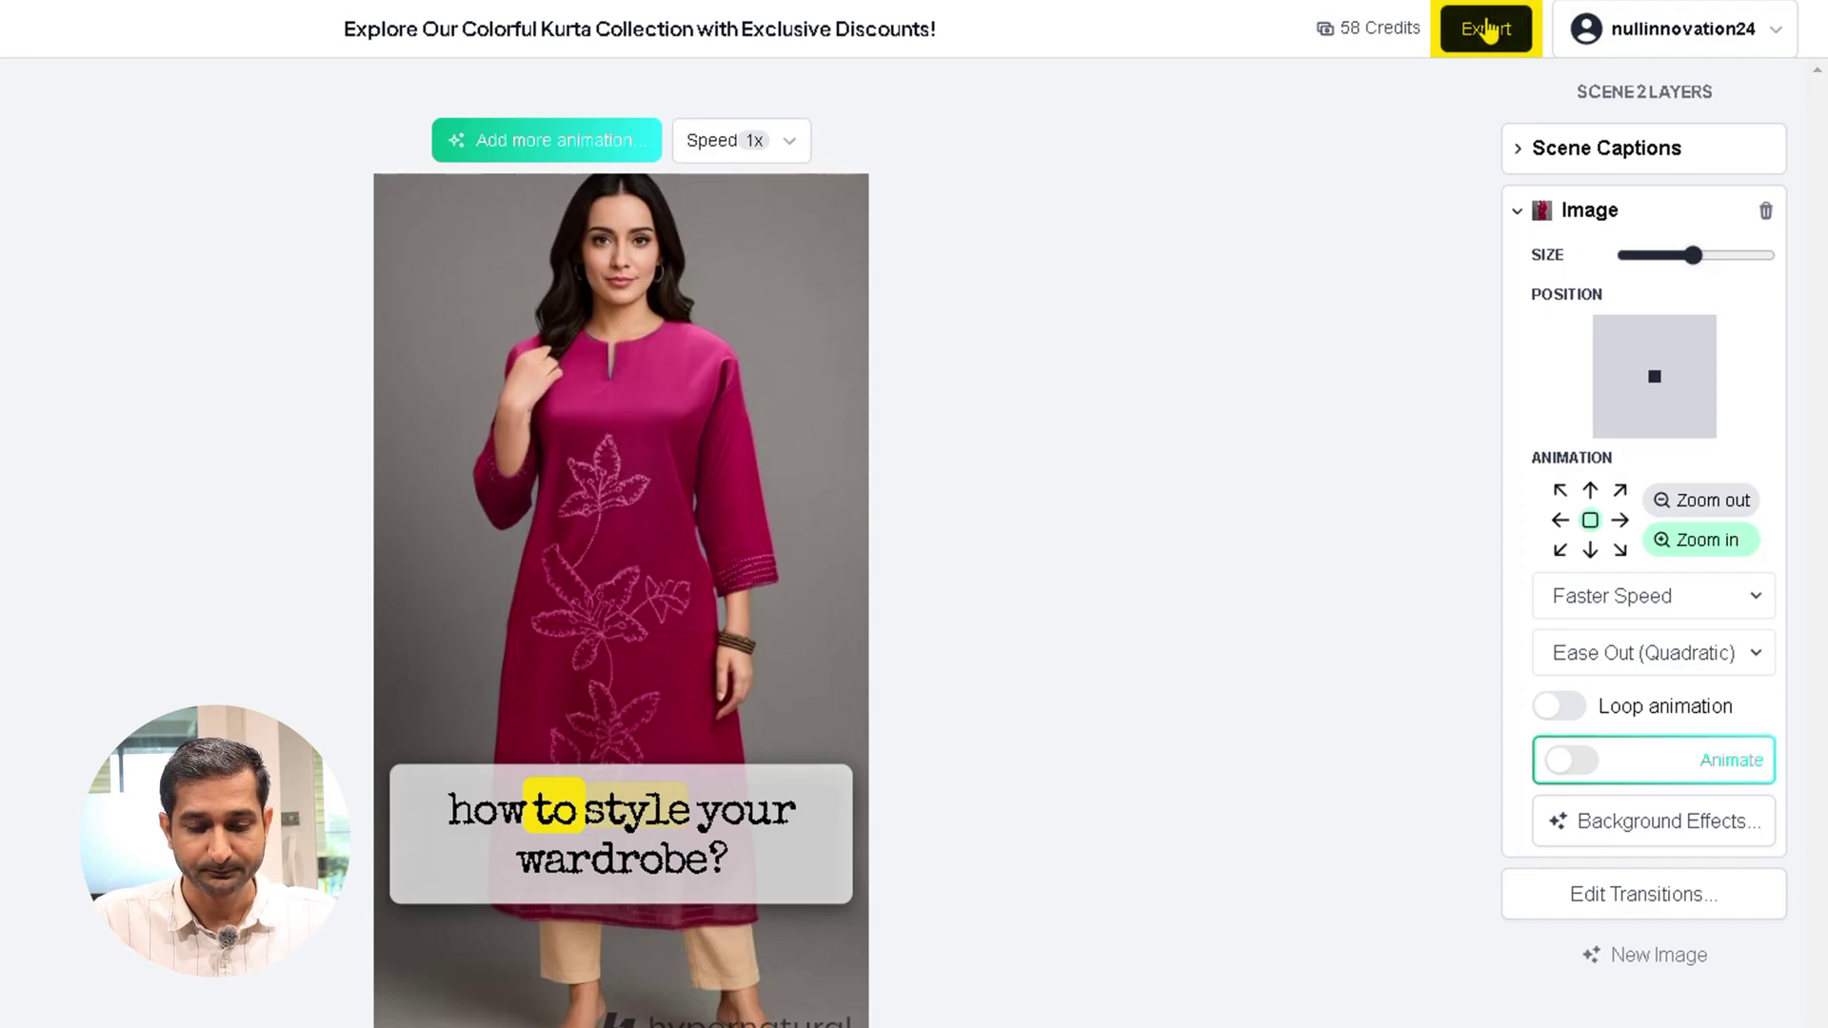
Open the video's export settings and review the quality and format options
left_click(1488, 28)
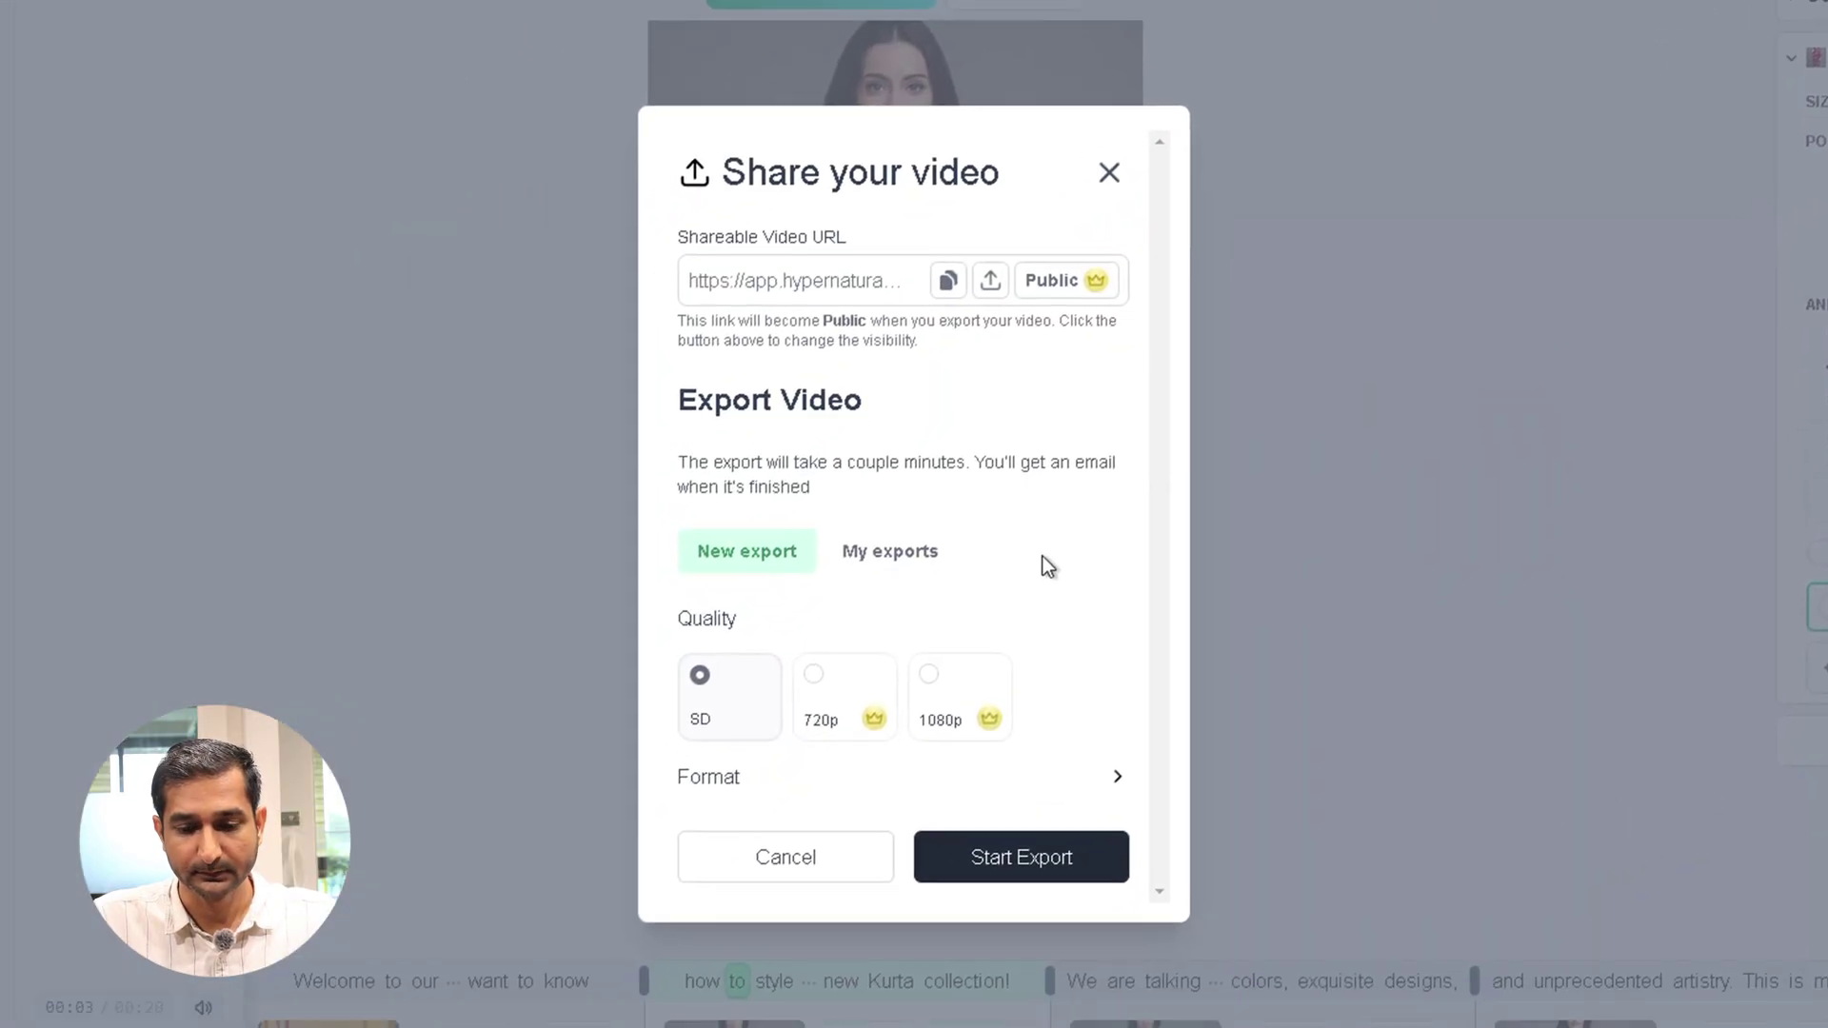
left_click(1112, 779)
left_click(1112, 619)
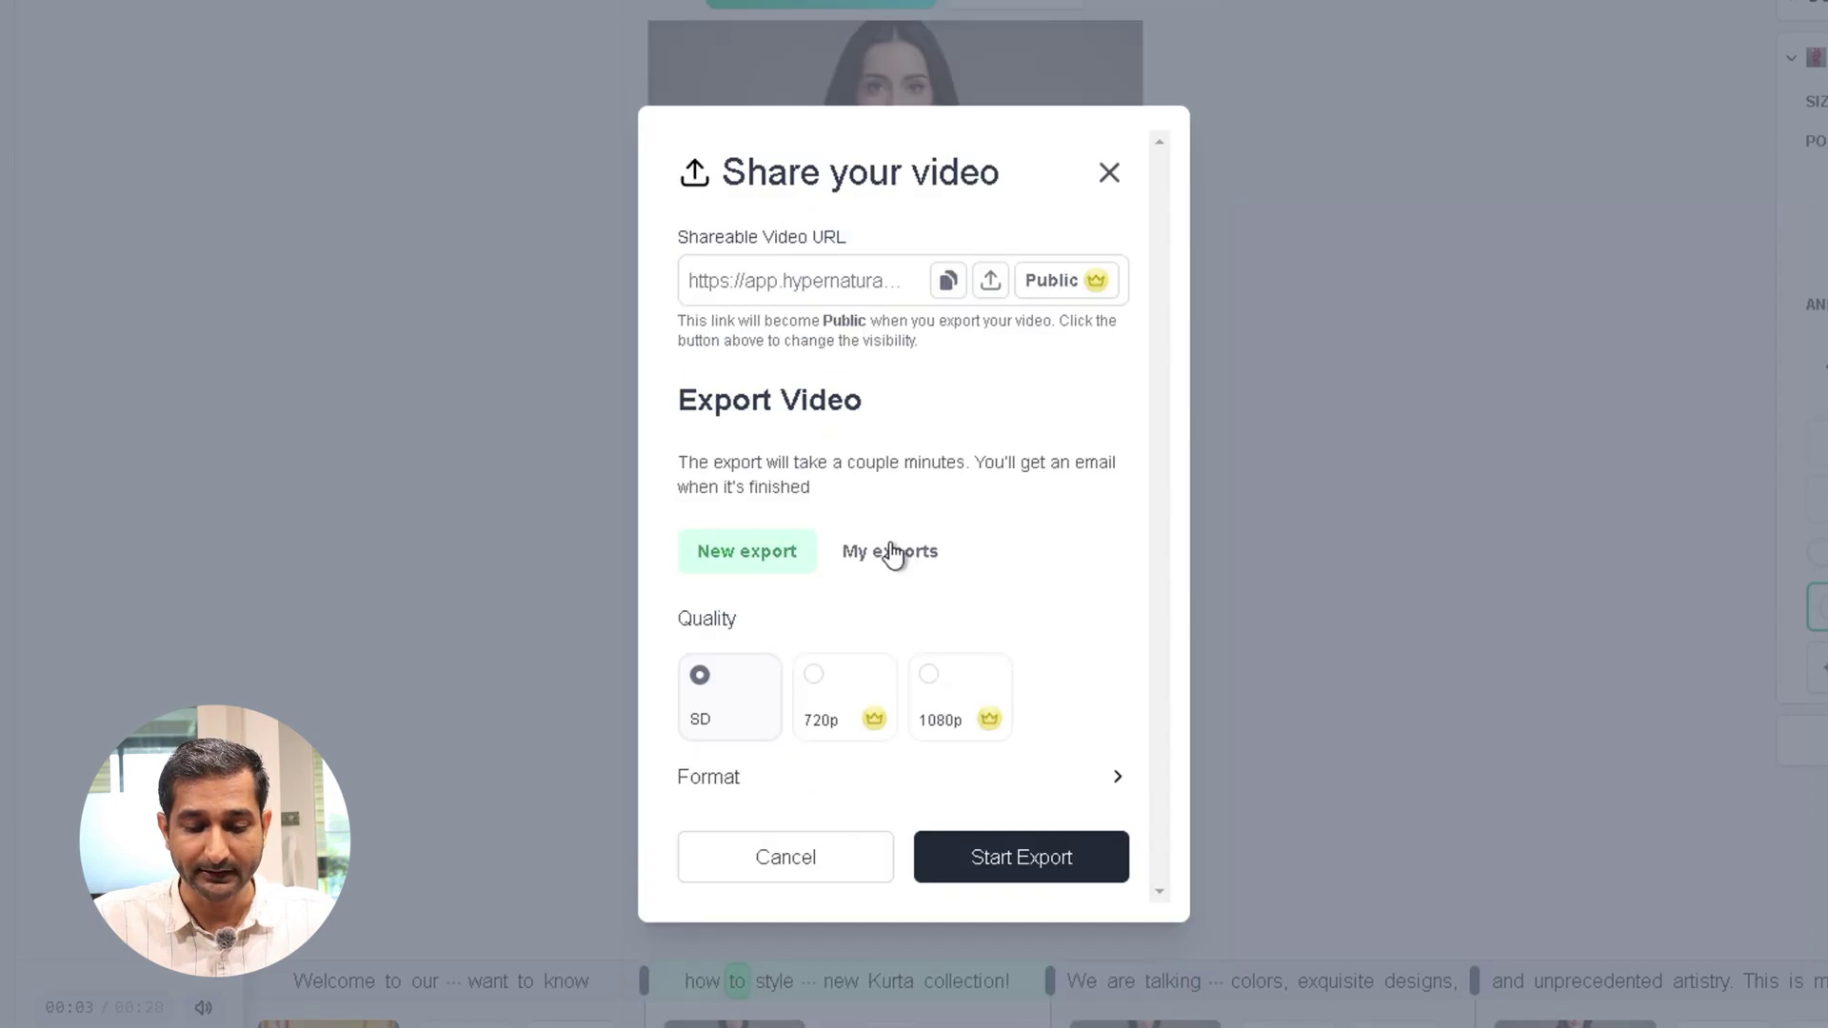